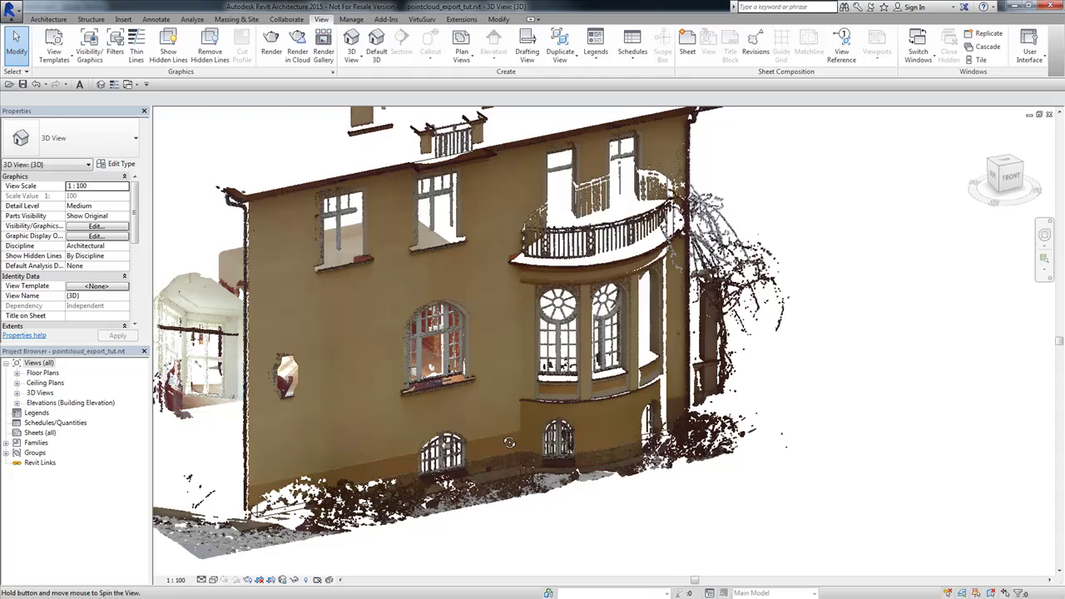
- Examine the arched window in the villa facade's point cloud from several angles and close up
shift+middle_drag(508, 440, 442, 311)
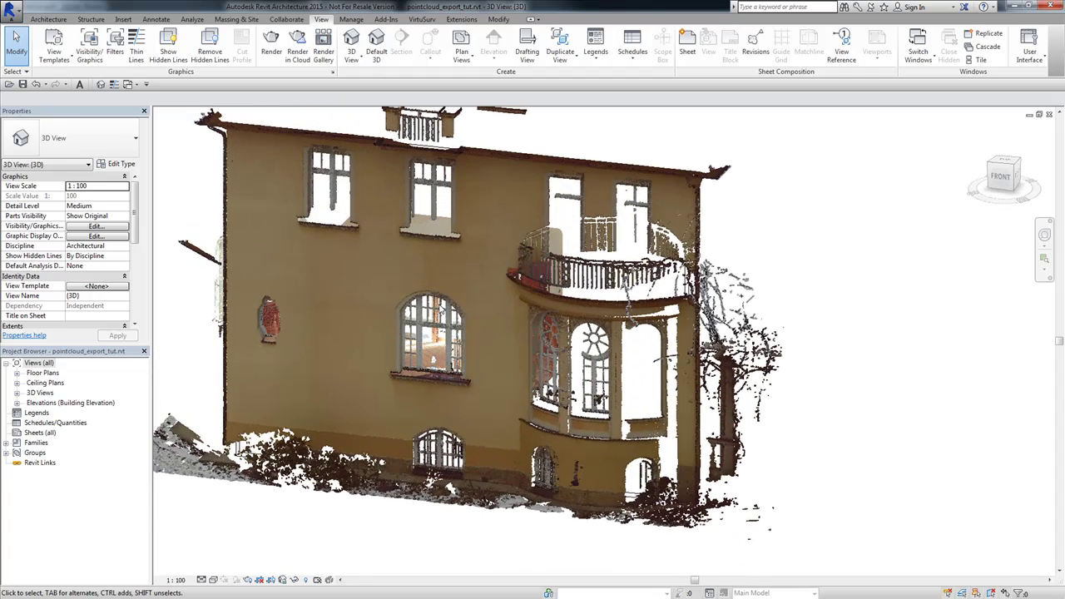
scroll(441, 311, up, 3)
scroll(442, 311, up, 3)
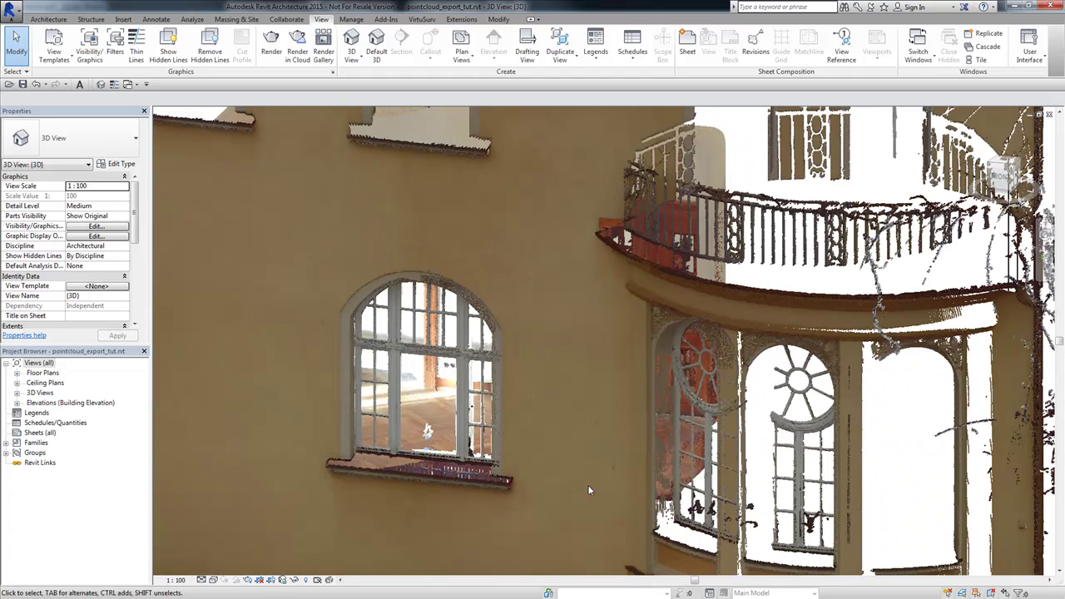
shift+middle_drag(560, 497, 528, 489)
shift+middle_drag(657, 488, 691, 451)
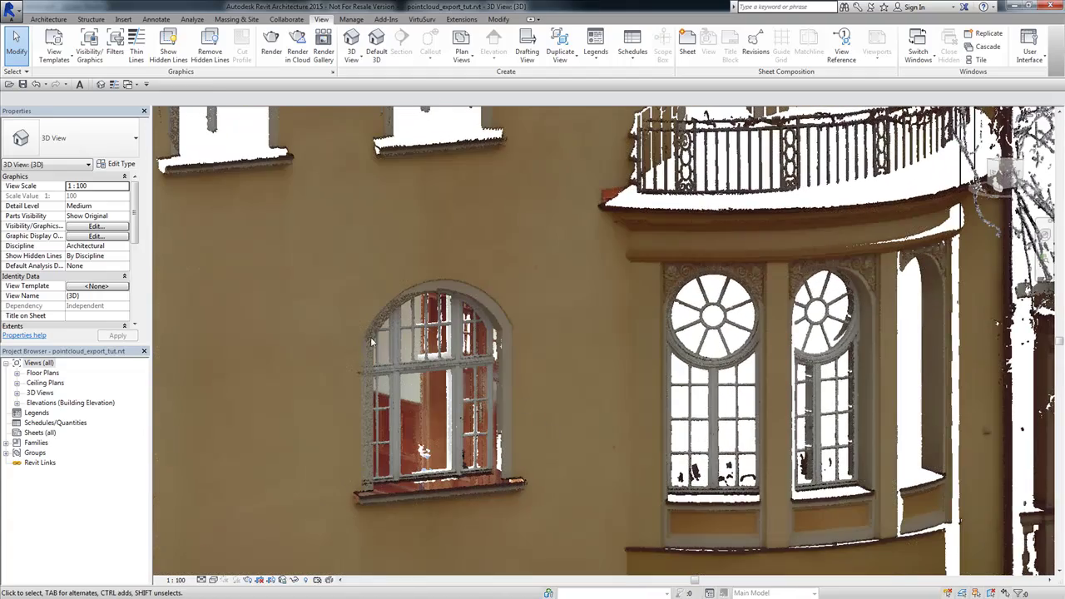
scroll(353, 480, up, 2)
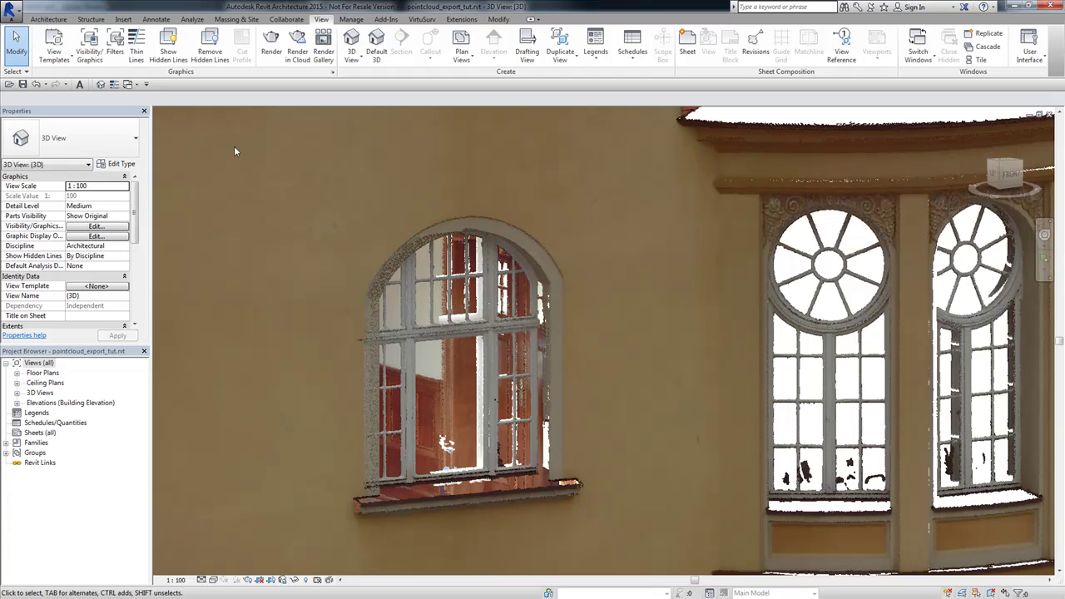
- Switch to the 3D Realistic view of window_export_example_ohne PW.rfa and inspect the modelled window from its exterior and interior sides
click(133, 85)
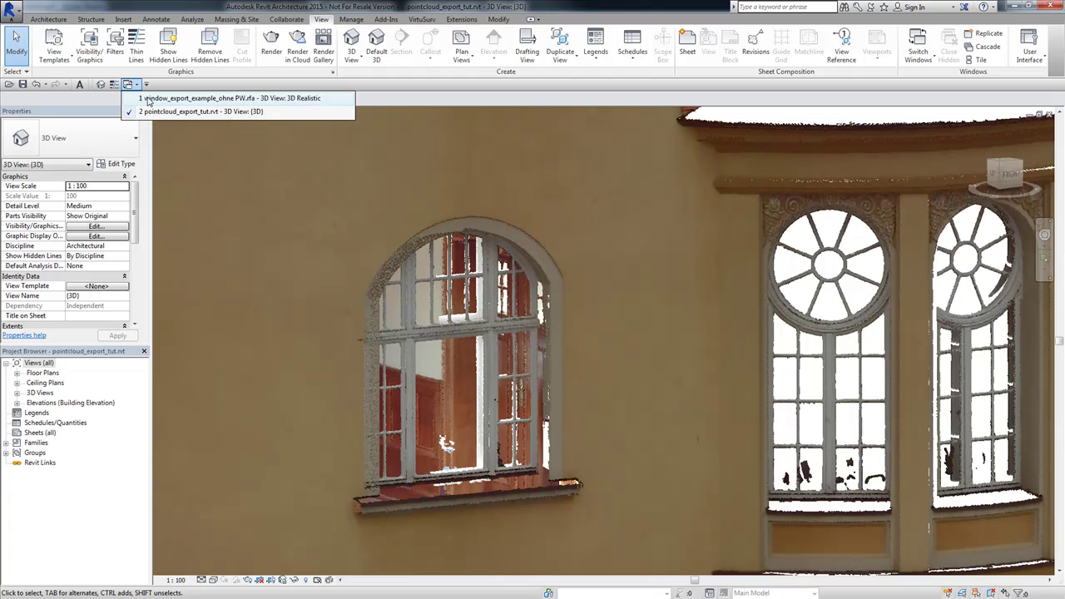
click(148, 98)
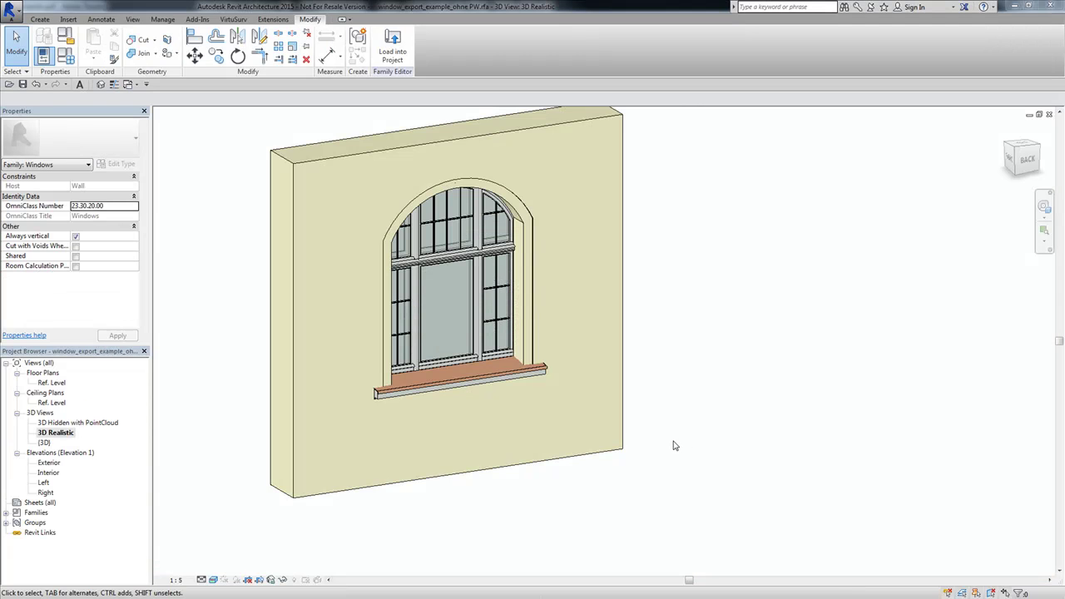
shift+middle_drag(670, 433, 292, 413)
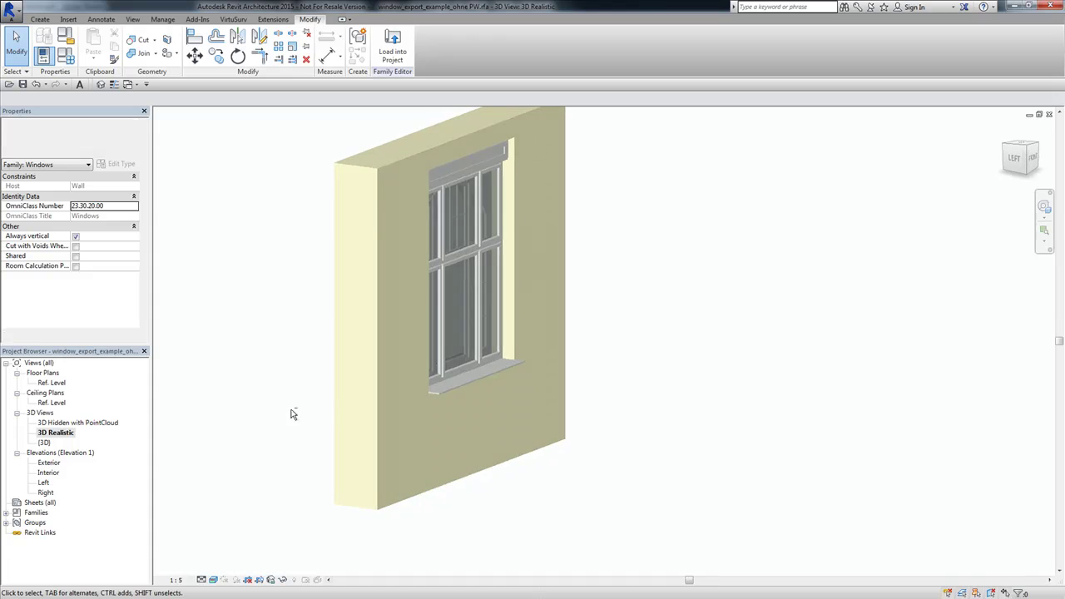
shift+middle_drag(623, 425, 867, 449)
- Examine how the window family's arch, frames and mullions match the point cloud in the Exterior elevation
double_click(53, 384)
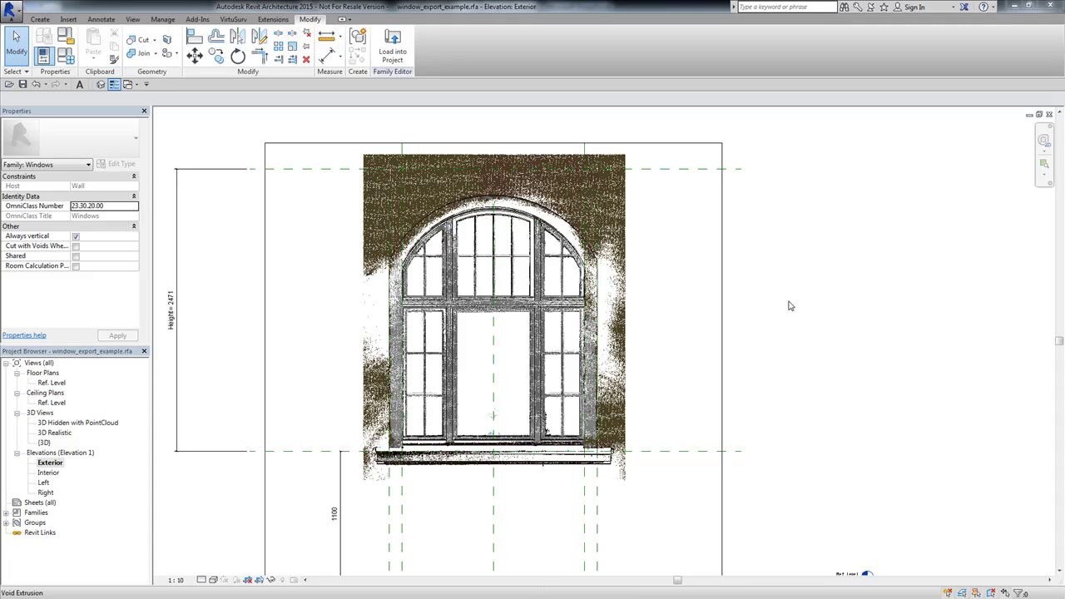
scroll(520, 225, up, 2)
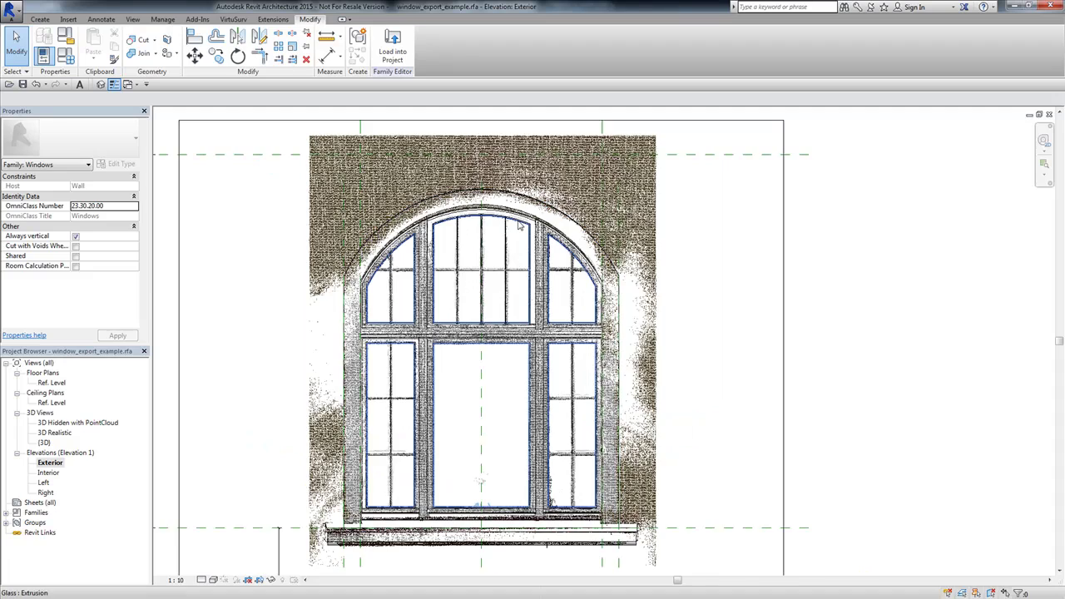
scroll(520, 225, up, 2)
scroll(520, 225, up, 1)
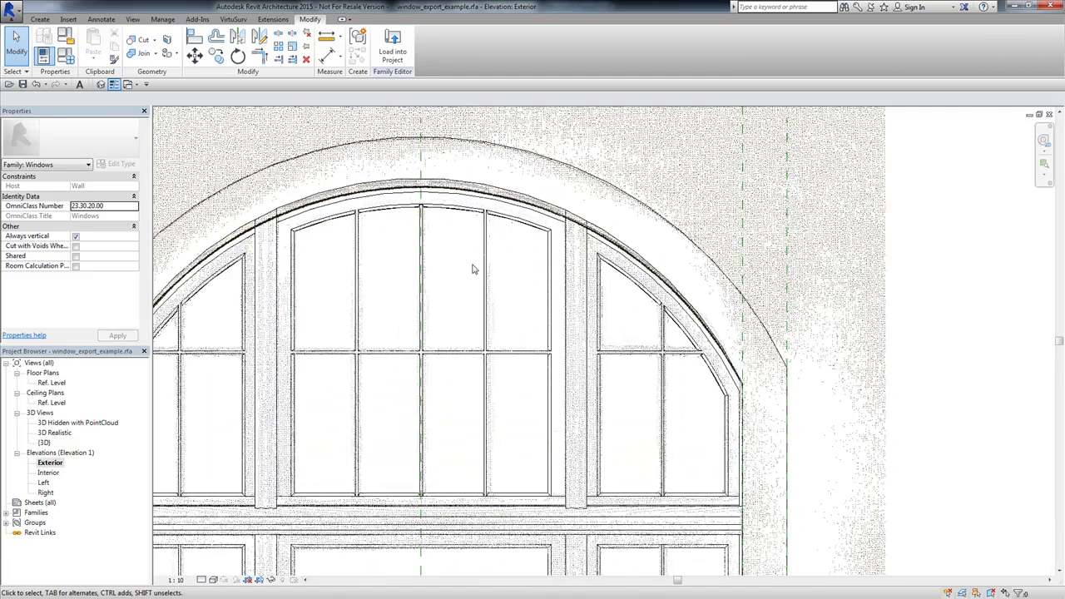
scroll(439, 333, down, 3)
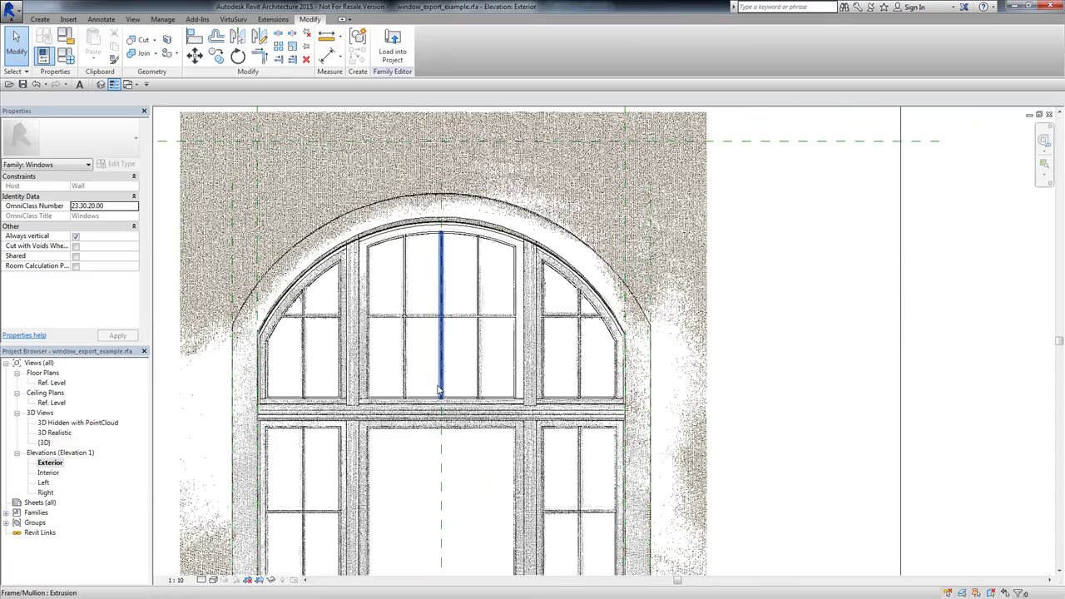
scroll(440, 391, down, 1)
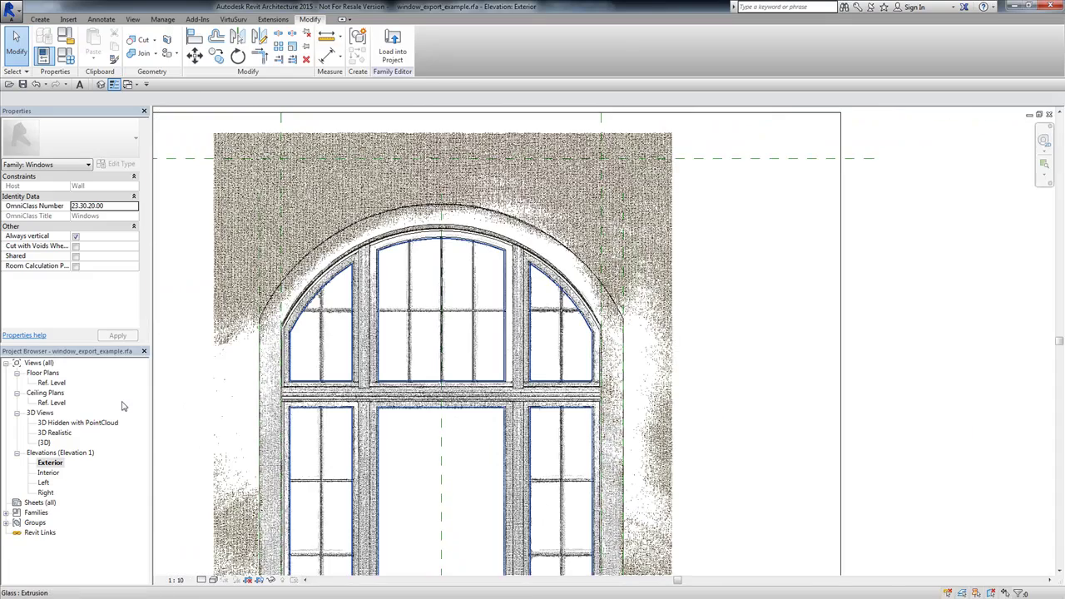
- Open the Ref. Level floor plan and examine the frame profiles against the point cloud
double_click(53, 384)
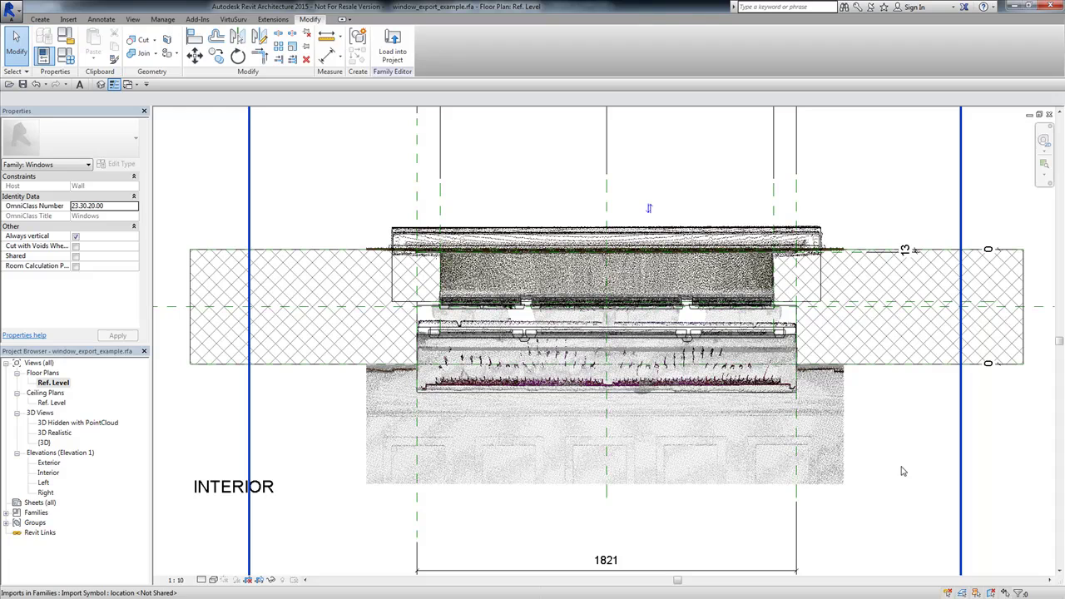
scroll(823, 316, up, 3)
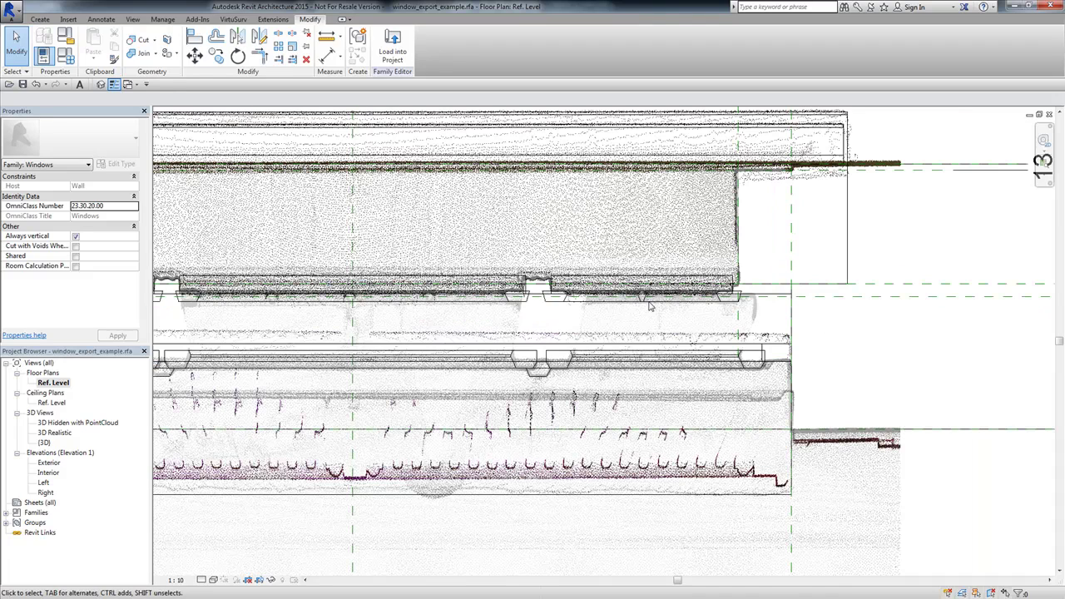
scroll(520, 305, up, 2)
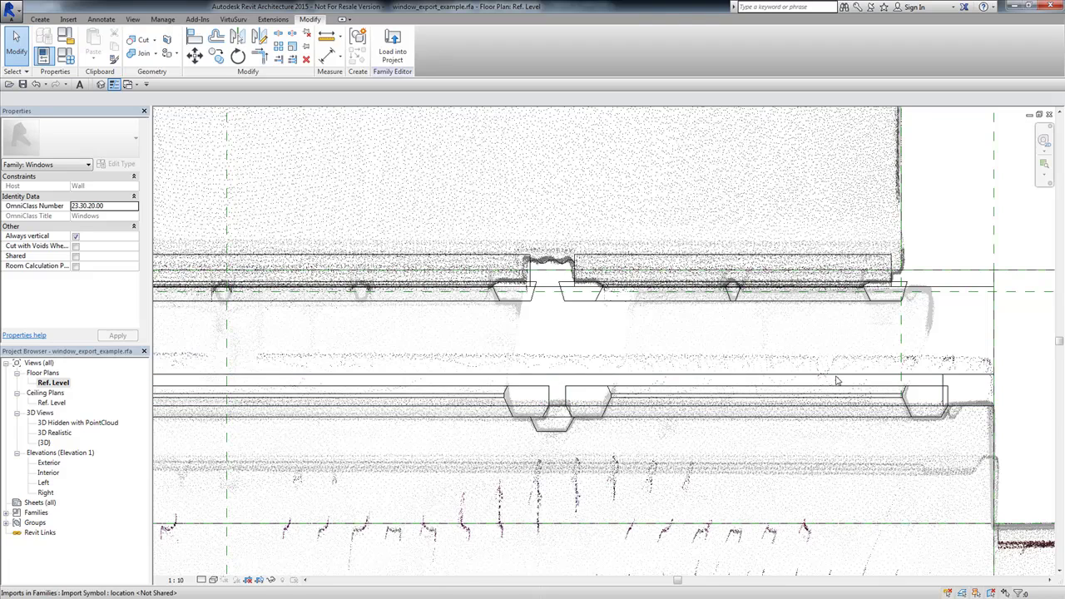
scroll(832, 375, down, 2)
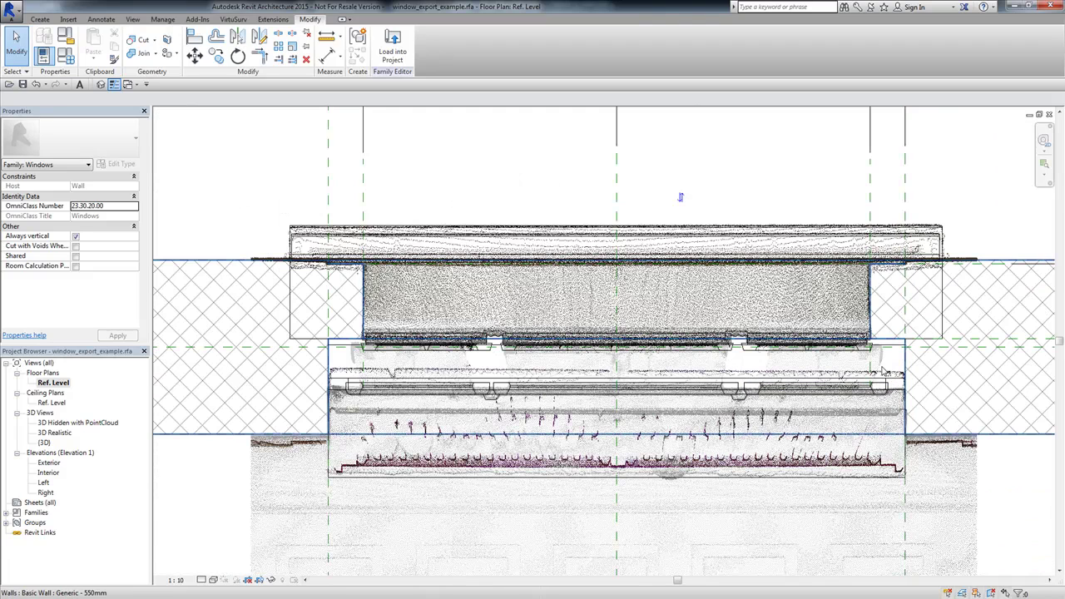
- In the 3D Realistic view, shrink the section box from below and above to a thin horizontal slice through the window
double_click(59, 433)
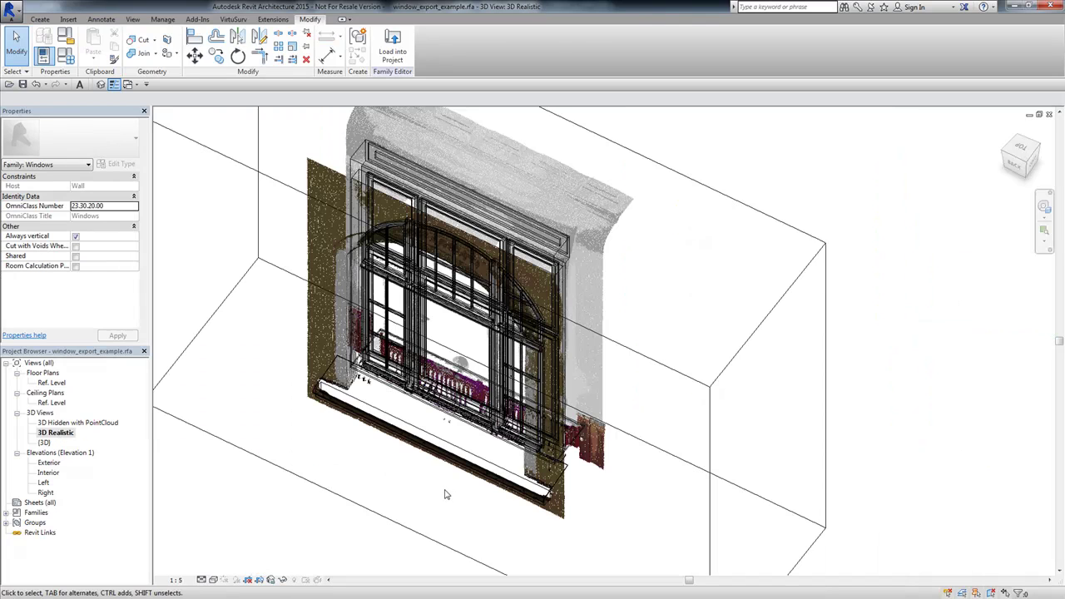
shift+middle_drag(446, 495, 308, 497)
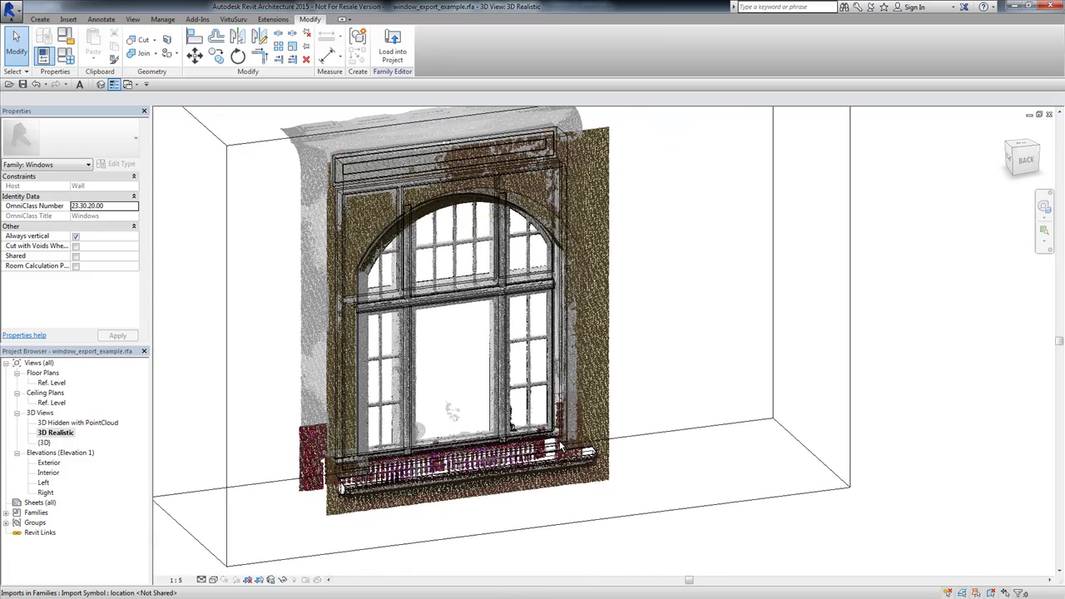
click(559, 526)
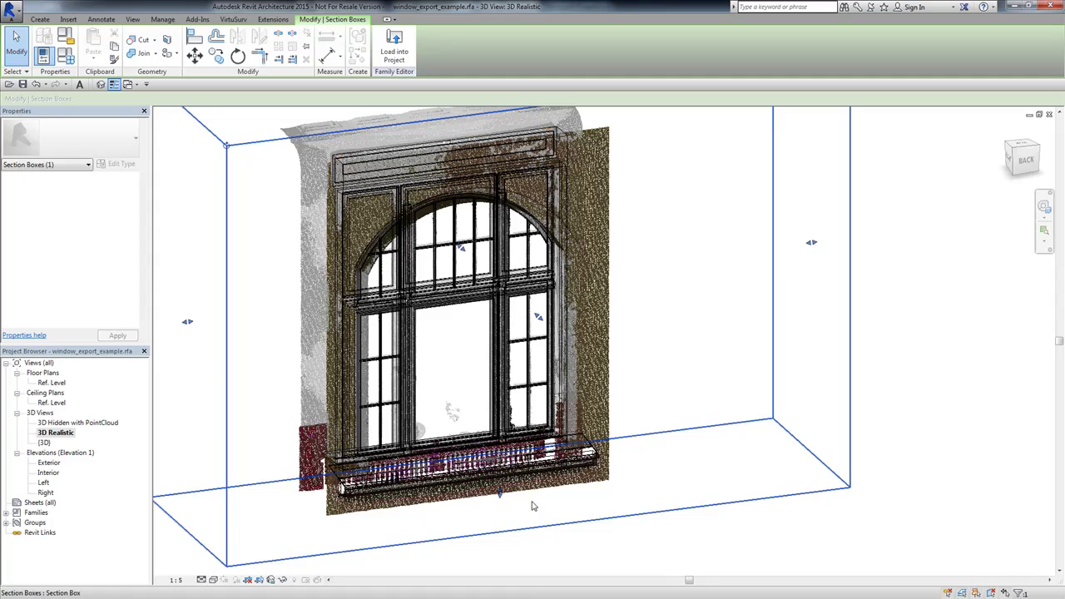
drag(500, 497, 668, 416)
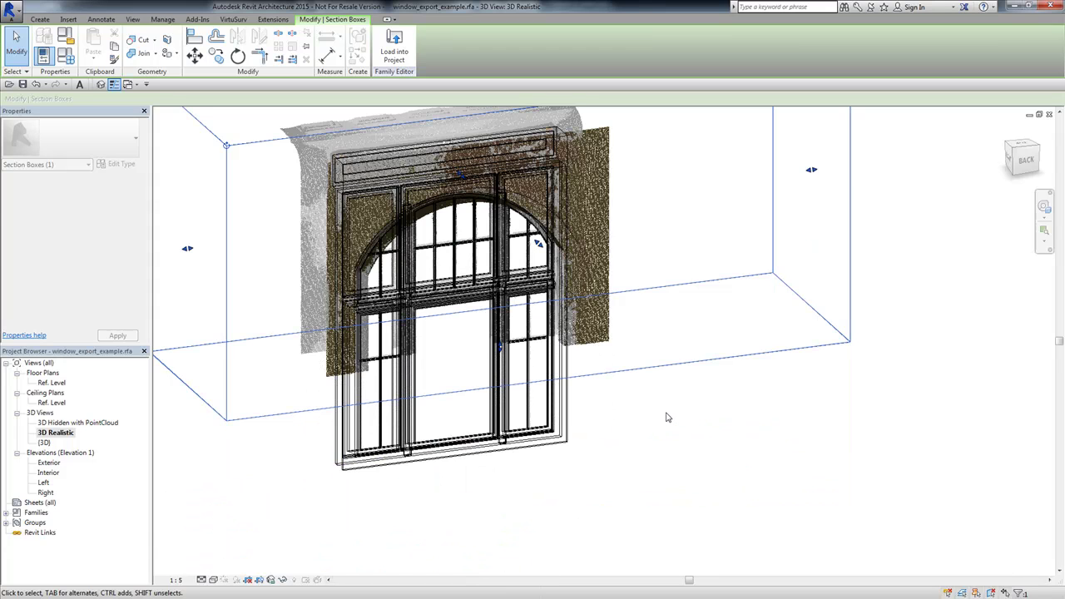
click(632, 417)
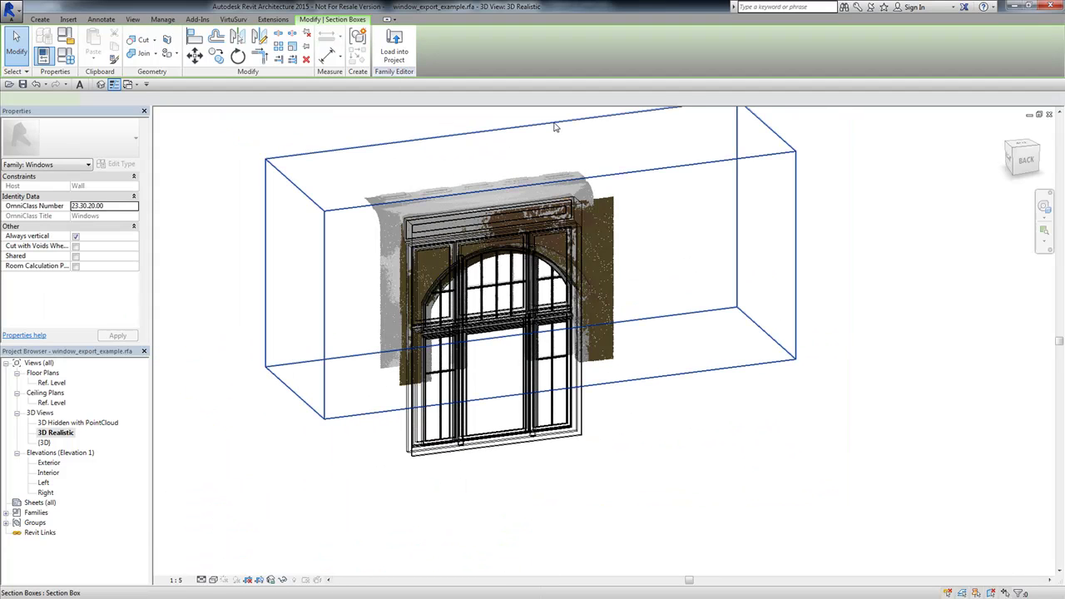
click(555, 127)
drag(531, 154, 581, 384)
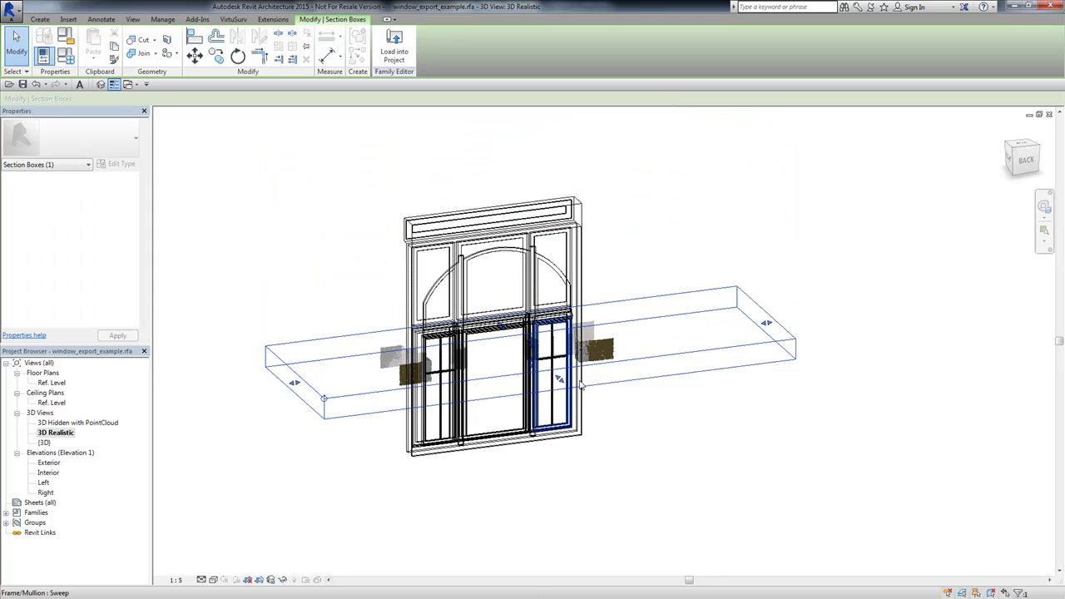
click(614, 404)
- Temporarily isolate the imported point cloud element in the 3D Realistic view
scroll(608, 405, up, 3)
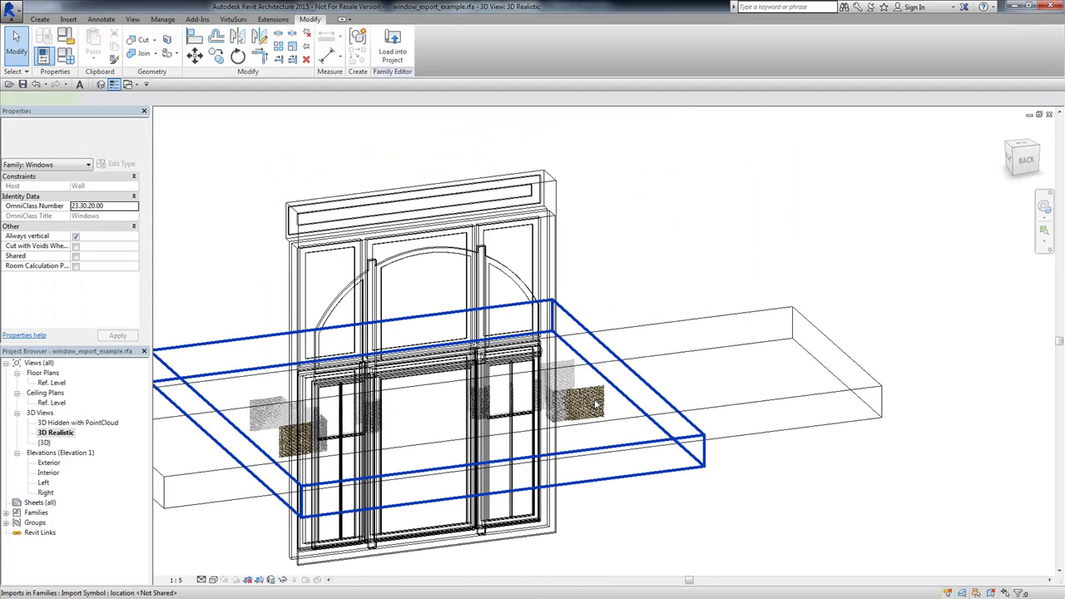
click(596, 404)
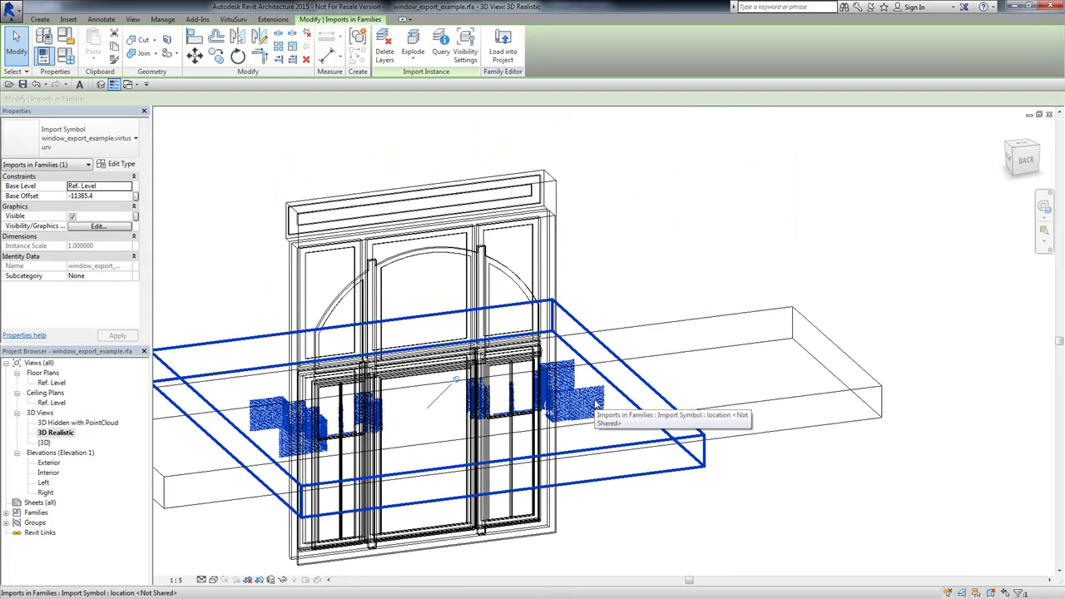
click(284, 580)
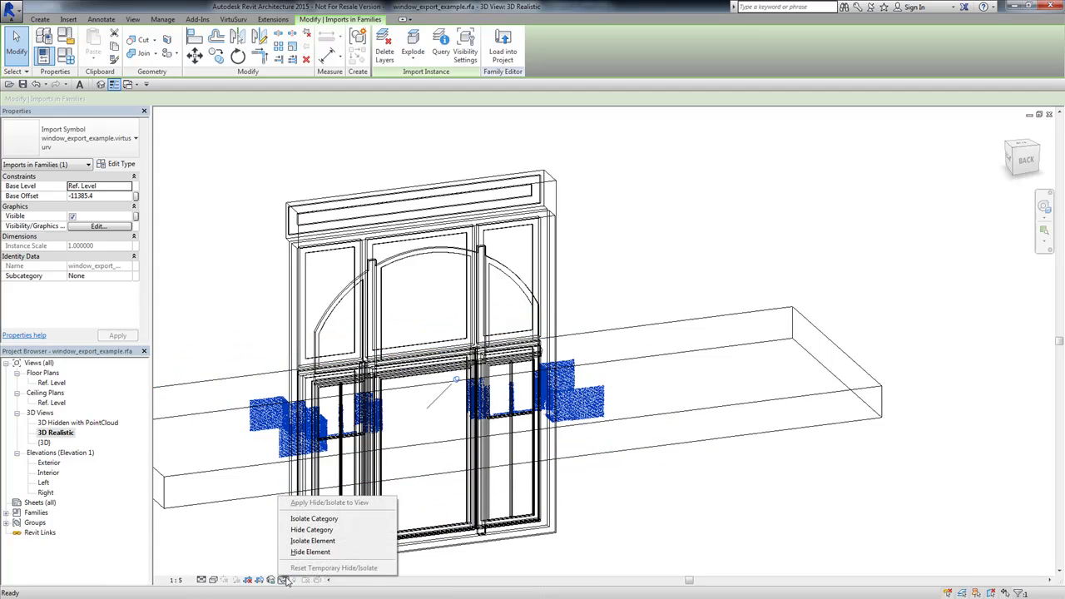
click(313, 542)
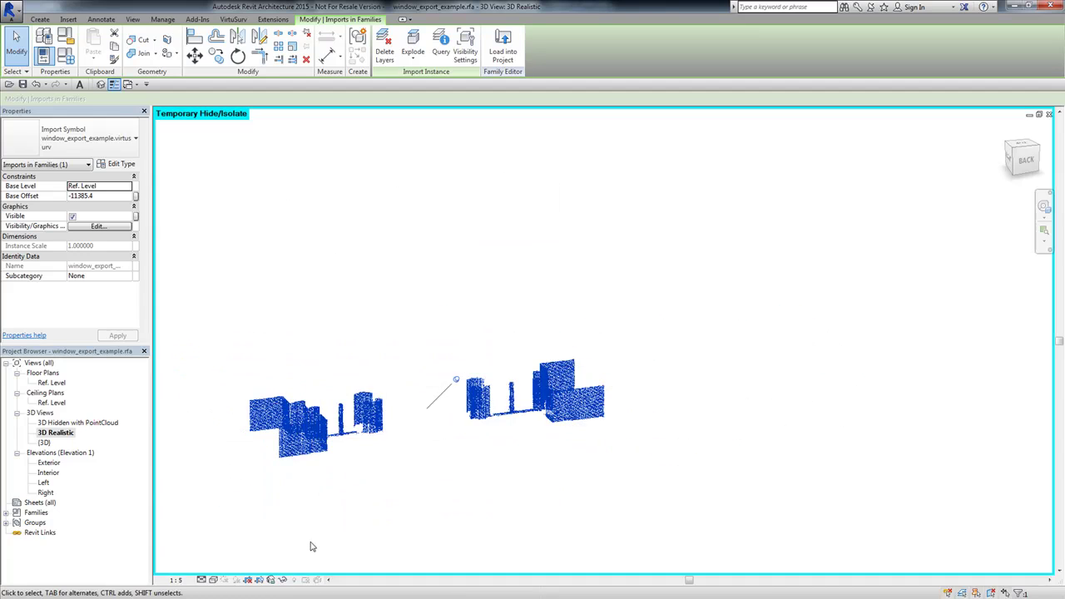
click(463, 482)
- Look at the isolated point cloud slice from the top and examine the cross-sections of the frame and mullions
click(1021, 150)
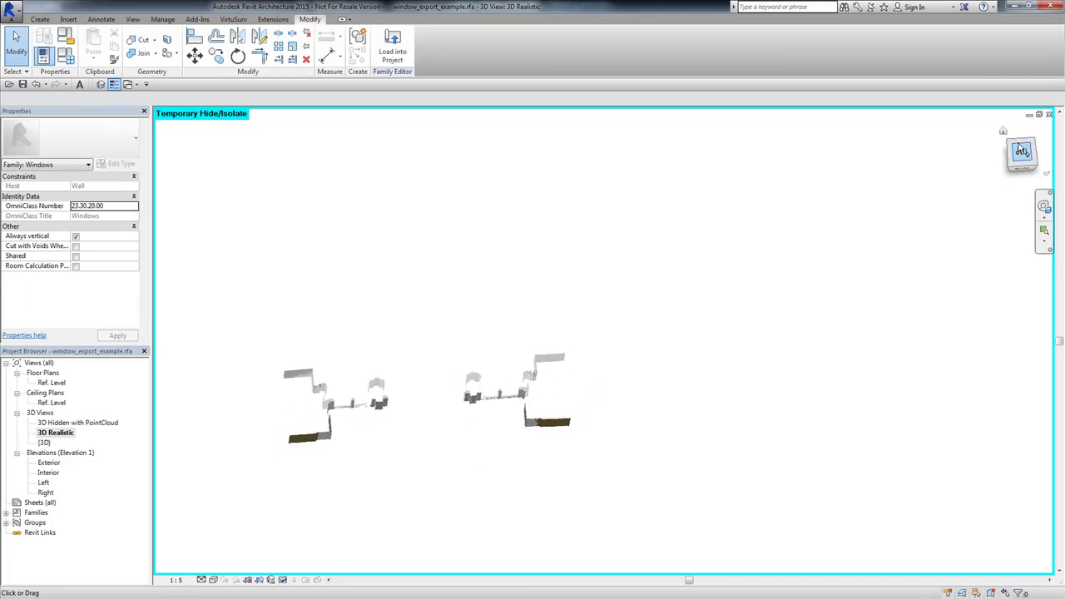
scroll(641, 325, up, 3)
scroll(799, 324, up, 2)
scroll(794, 309, up, 2)
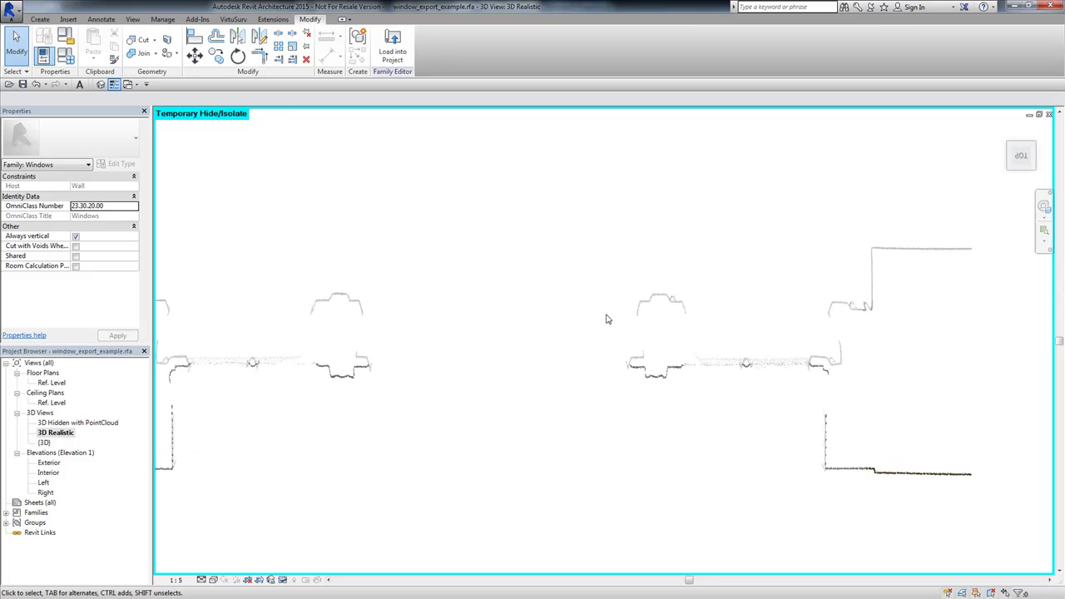
scroll(871, 313, up, 2)
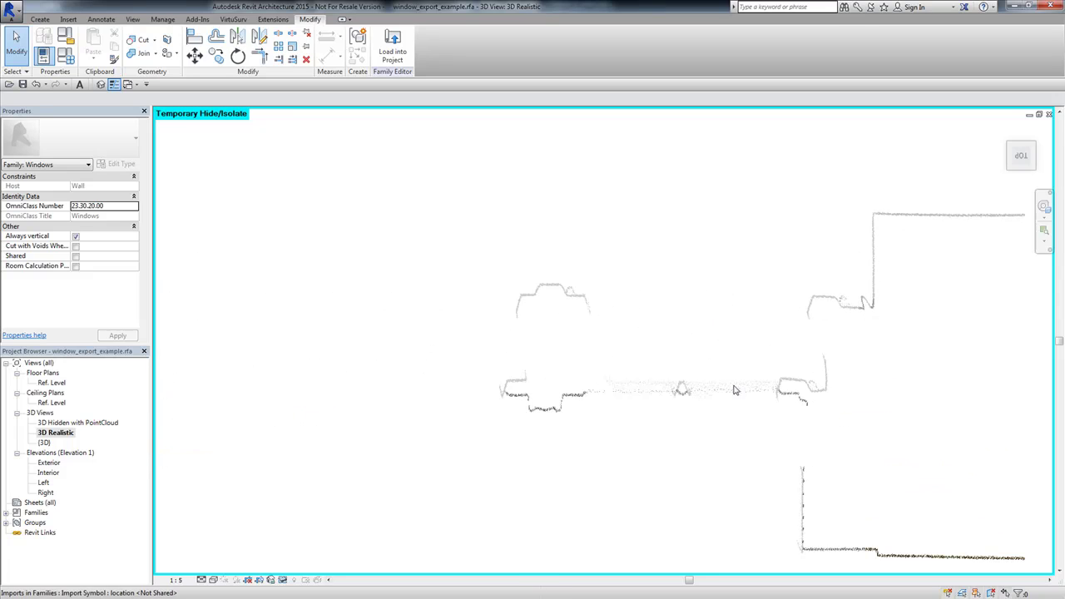
scroll(369, 385, down, 3)
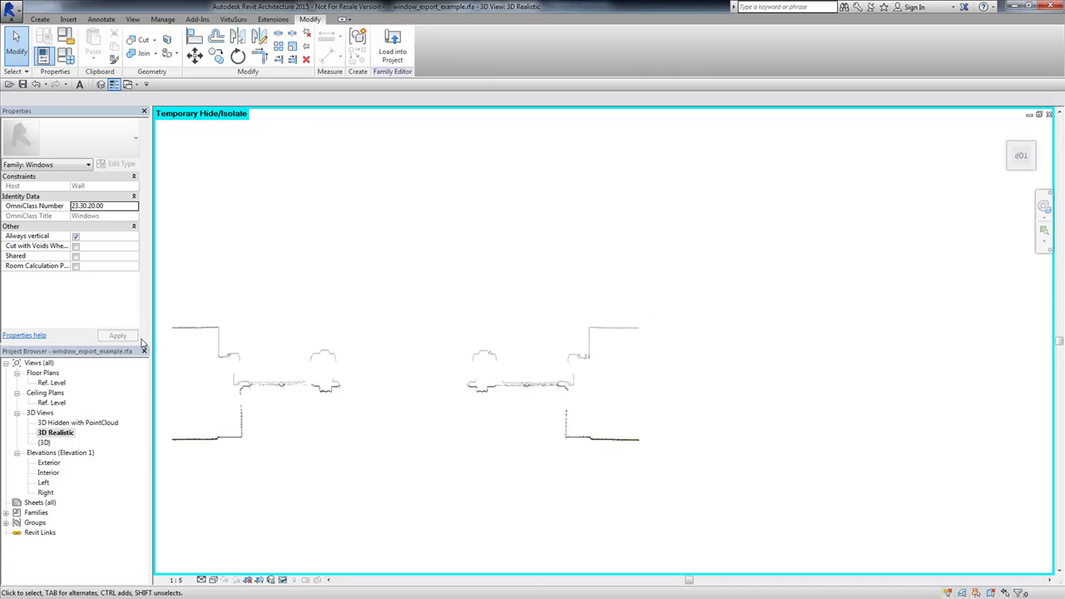
scroll(240, 423, up, 2)
scroll(221, 421, up, 2)
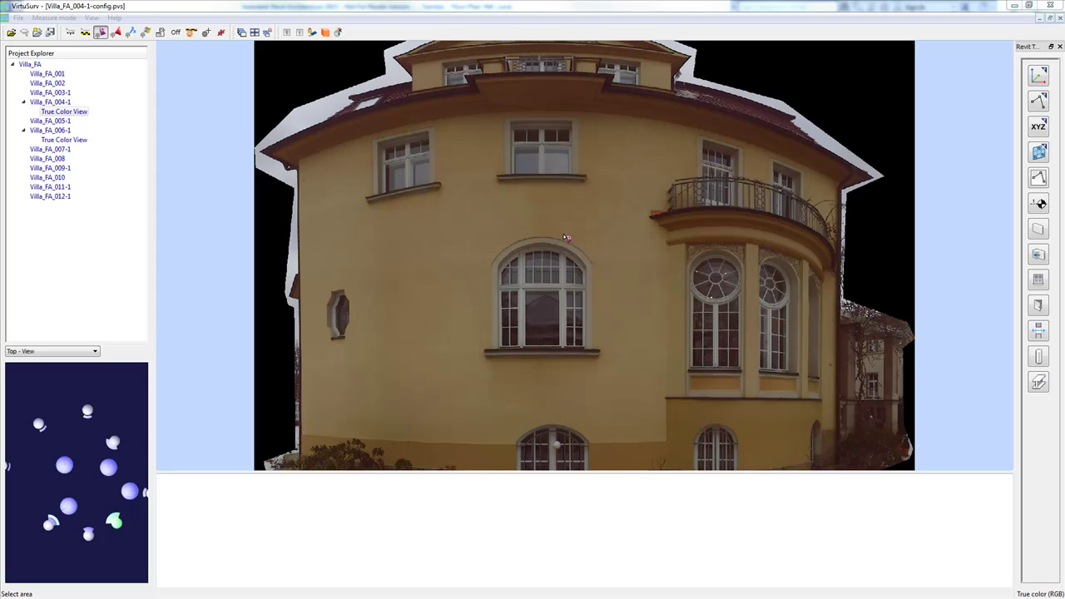
- Start an export of the Villa_FA_004-1 scan and limit its area to a box around the arched window and its sill
click(590, 19)
scroll(383, 173, up, 3)
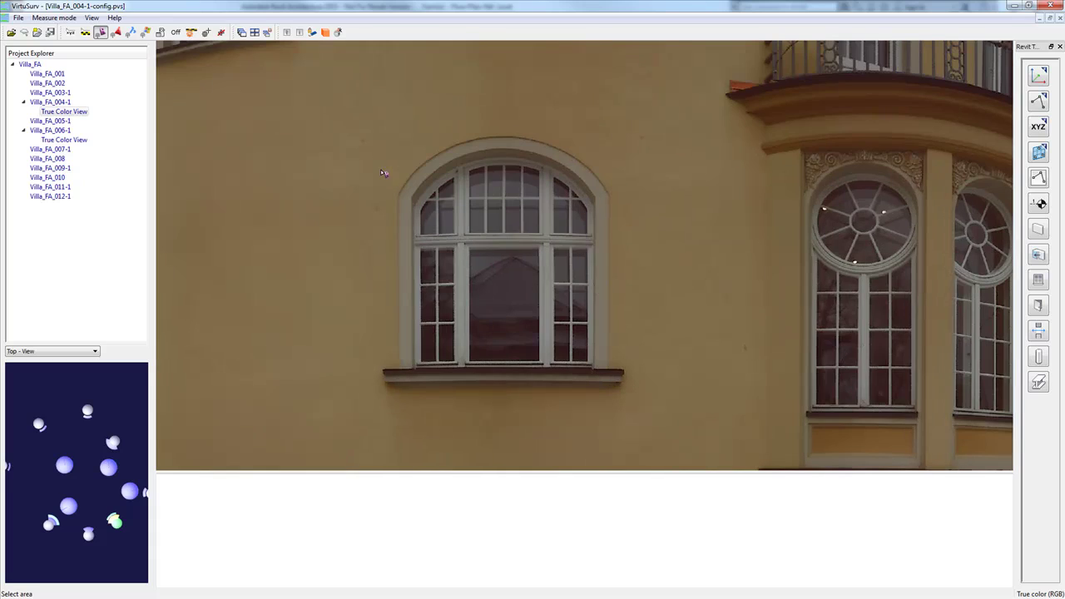
click(50, 103)
right_click(50, 104)
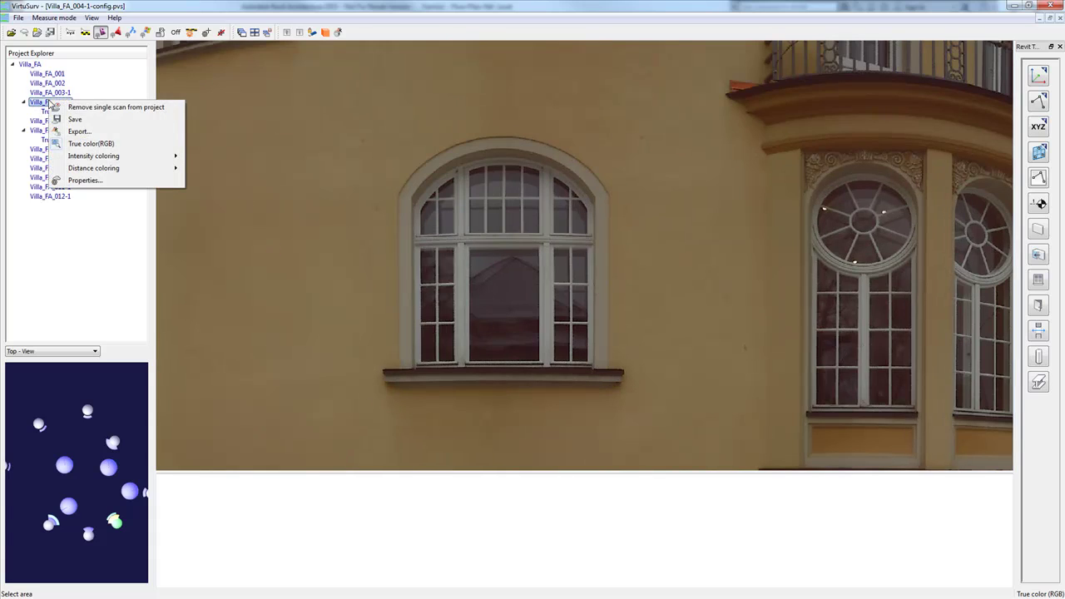
click(78, 132)
drag(410, 187, 285, 314)
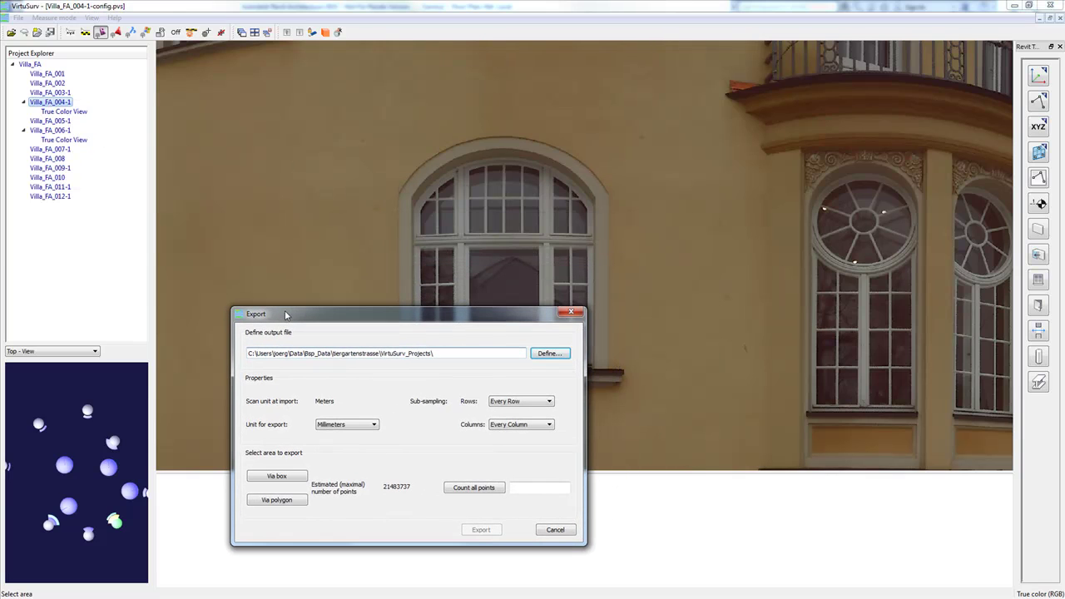
click(277, 477)
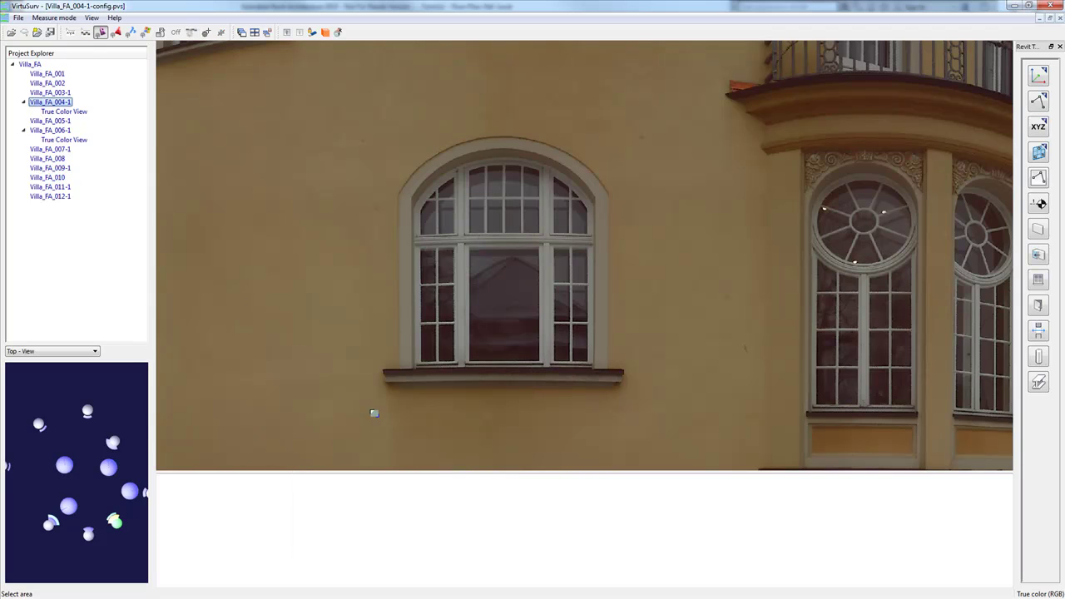
drag(371, 397, 638, 128)
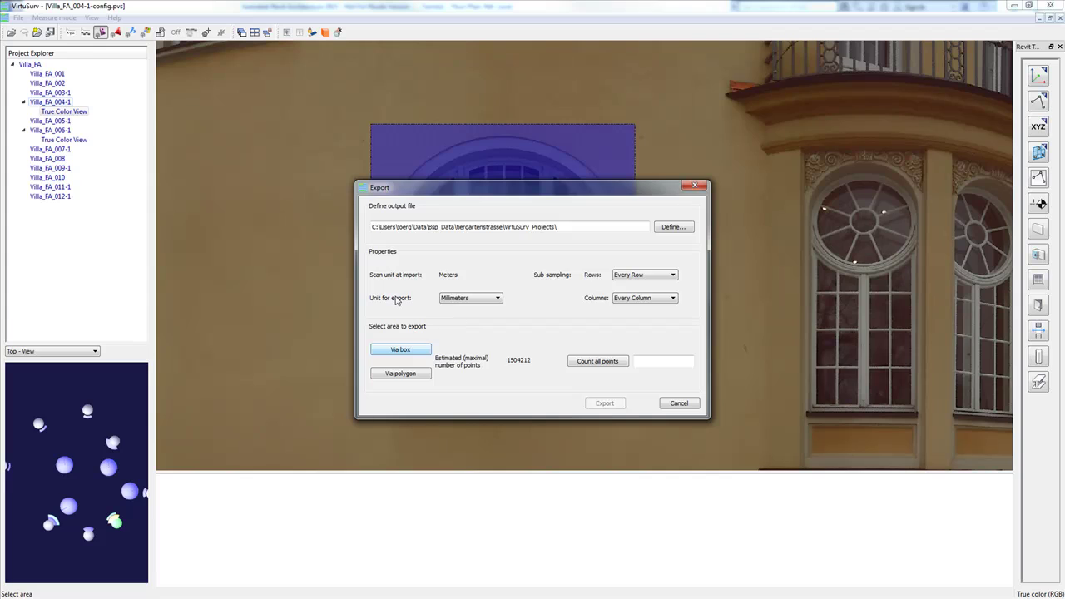
- Set the unit for export to Meters
click(441, 300)
click(500, 299)
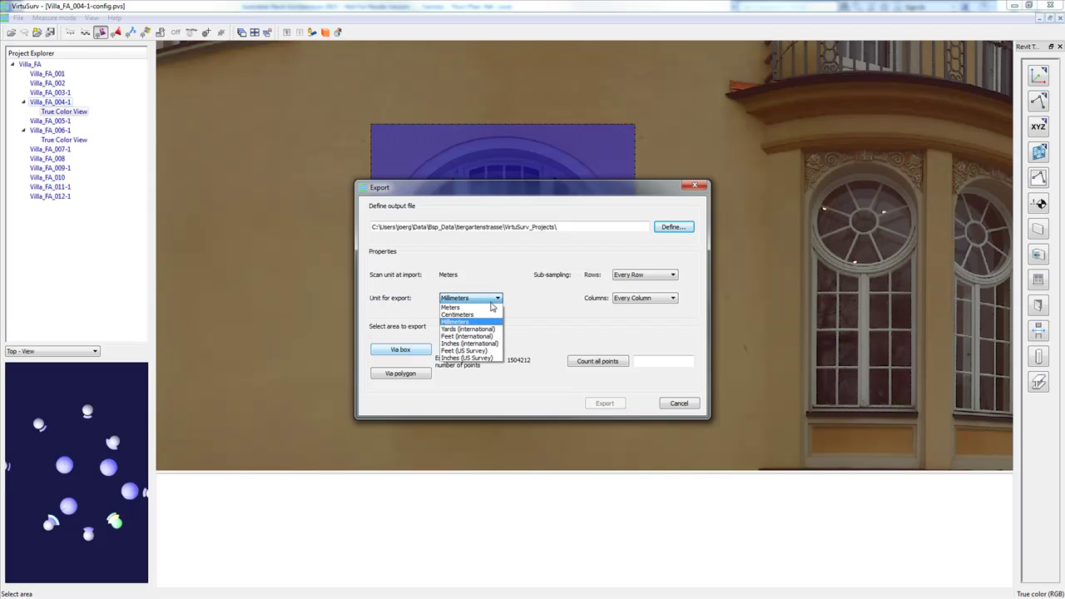
click(461, 309)
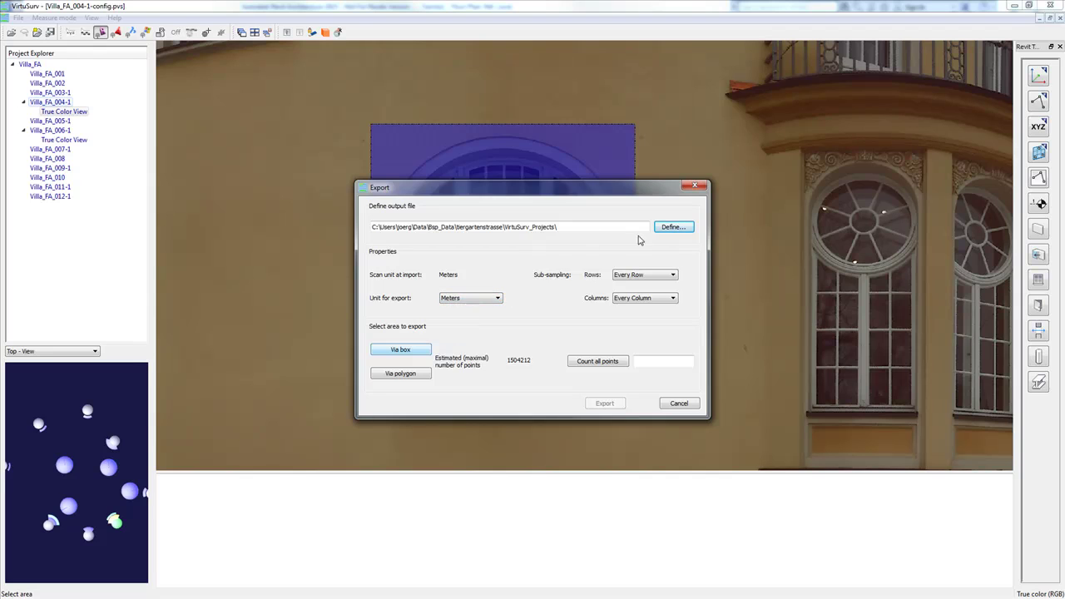
- Export the boxed points as a PTS file named window_new in the foo folder of the Data library
click(673, 227)
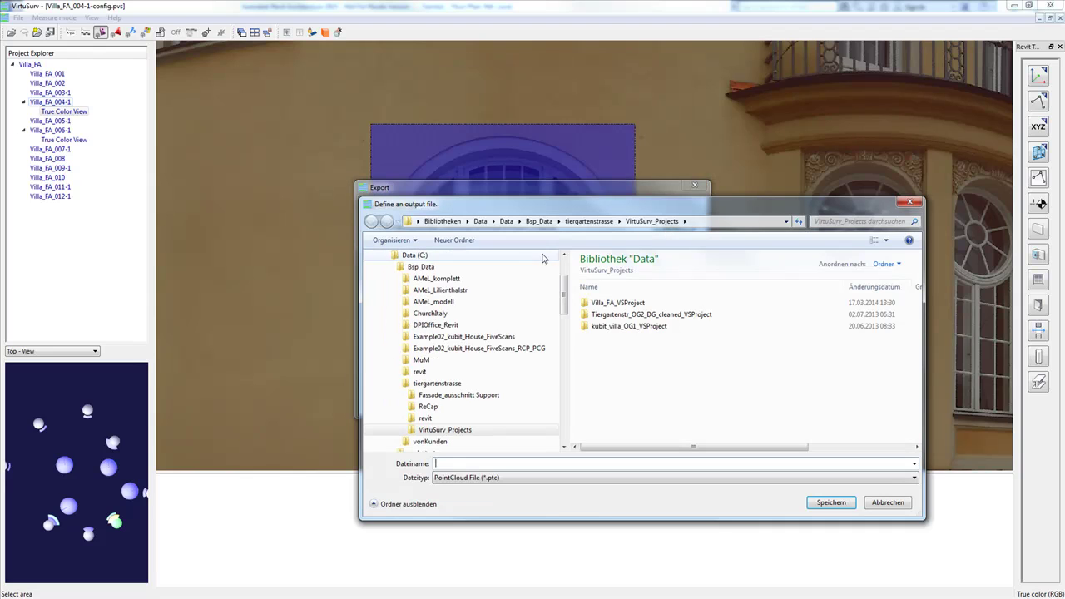
scroll(568, 297, up, 3)
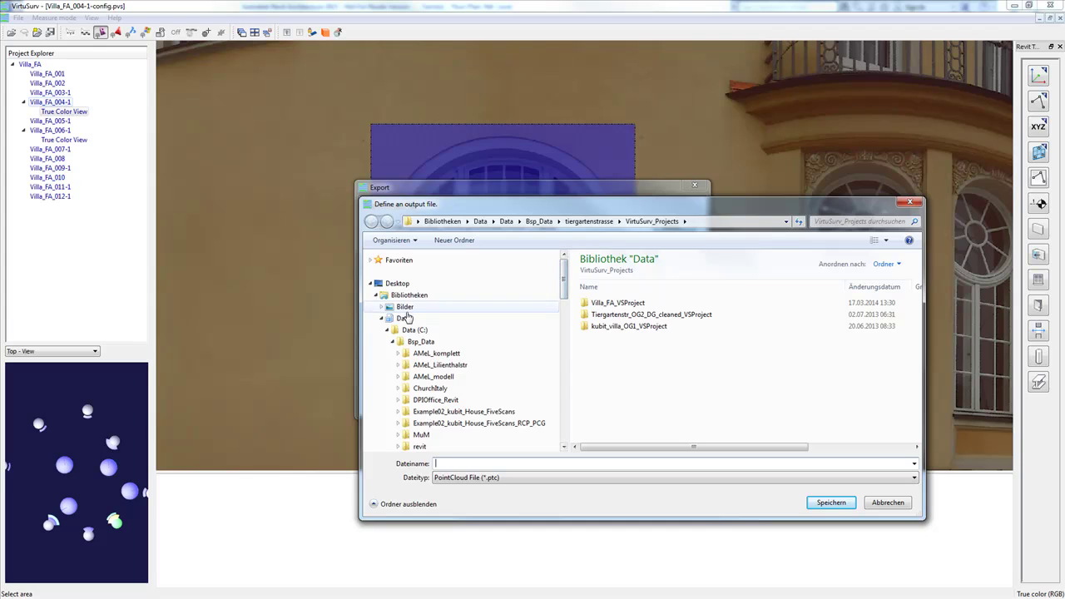
click(401, 318)
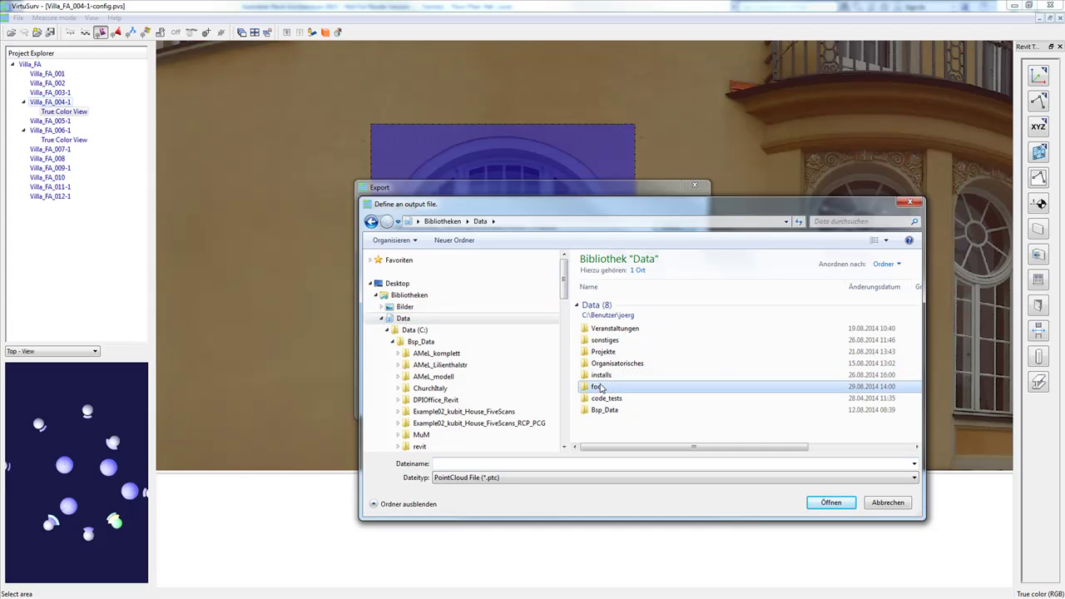
double_click(592, 386)
click(501, 479)
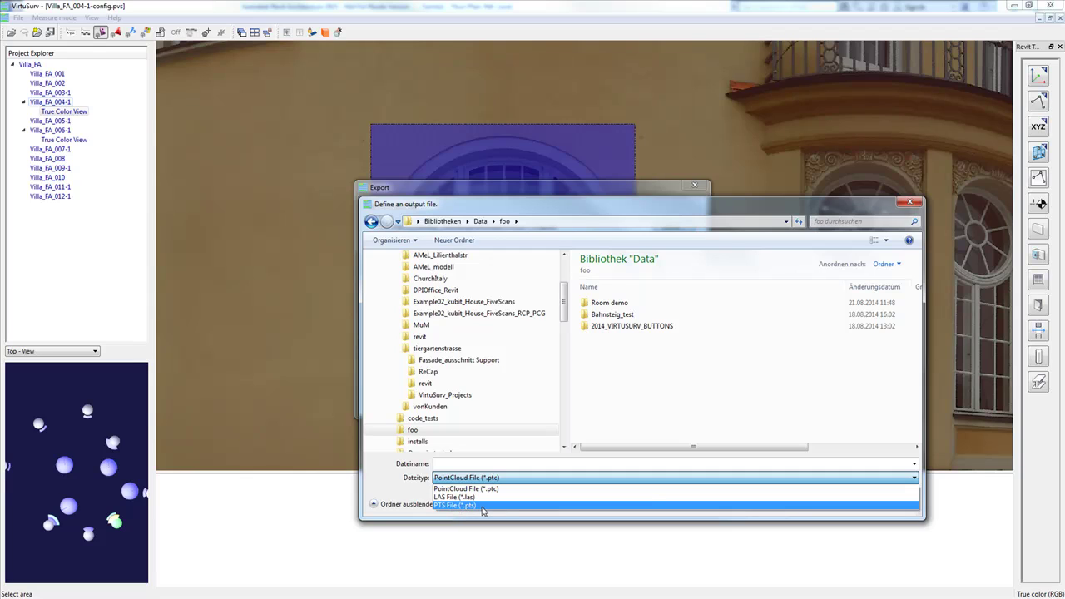
click(481, 508)
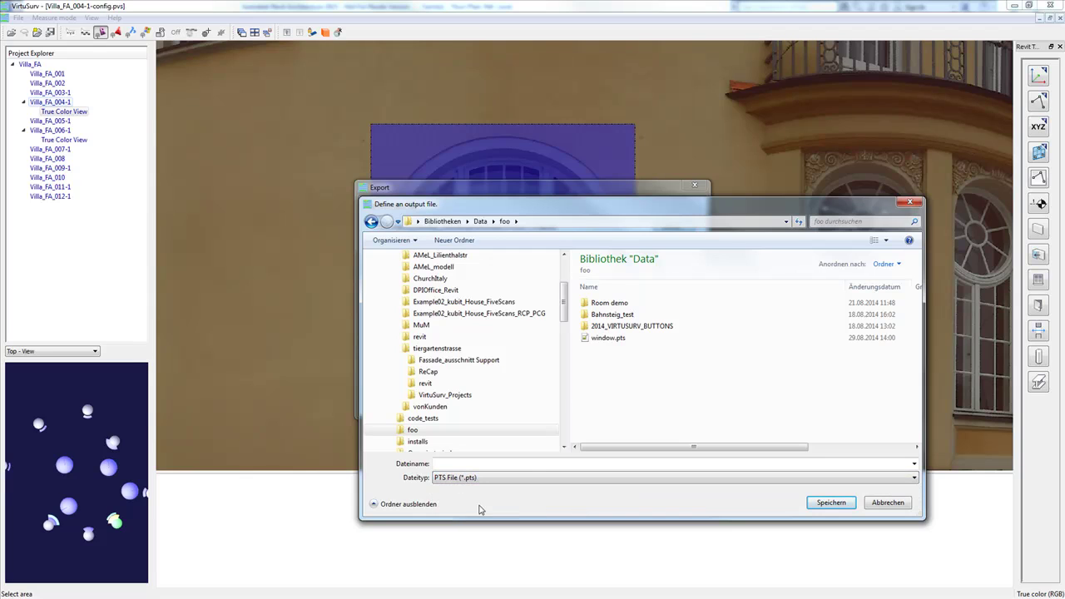
click(494, 464)
text(window)
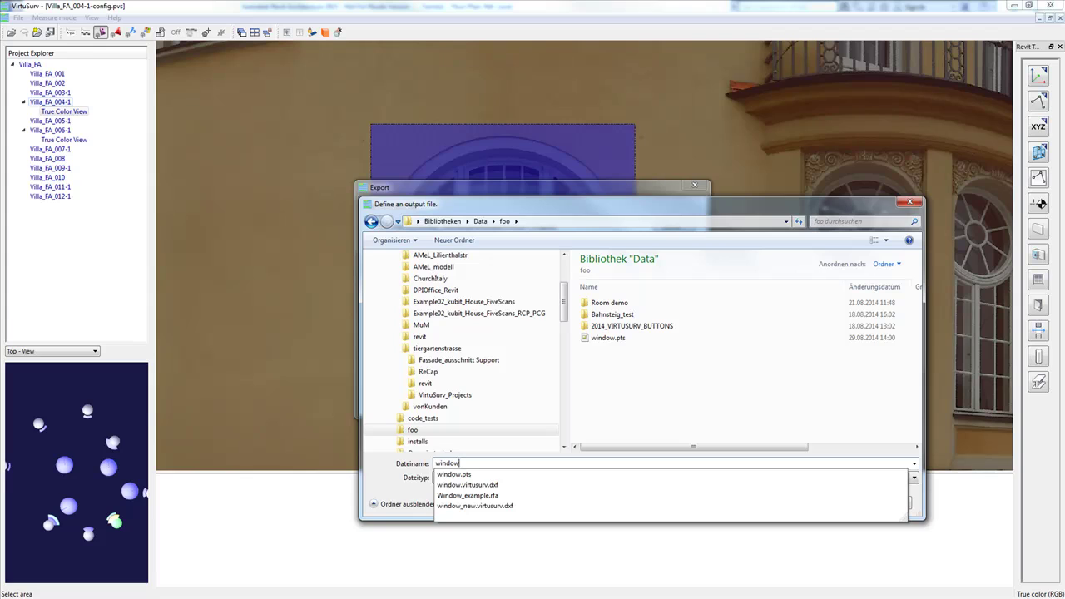
text(_new)
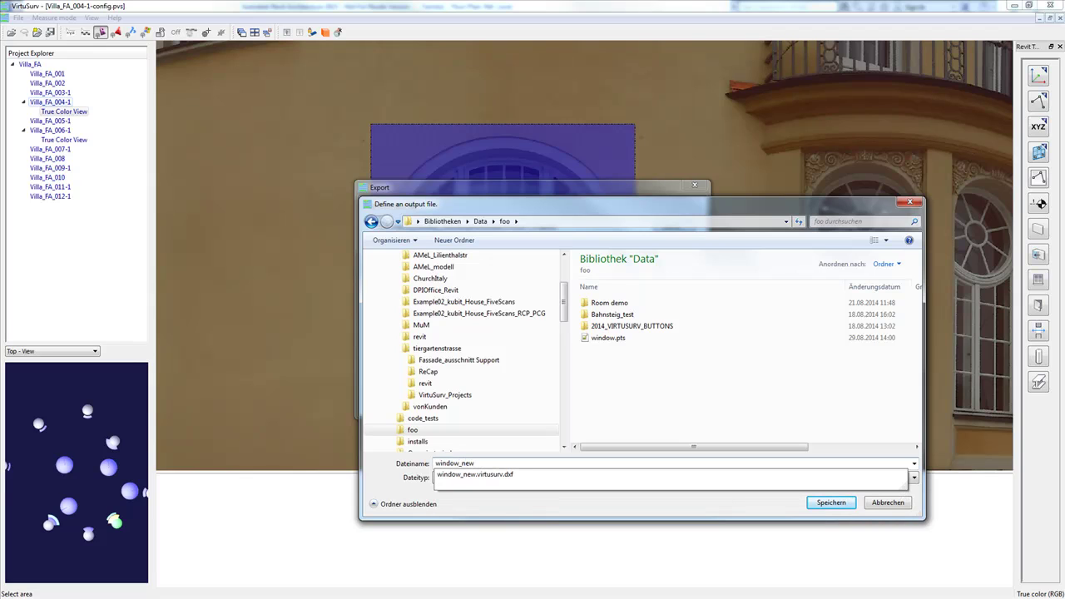
click(840, 504)
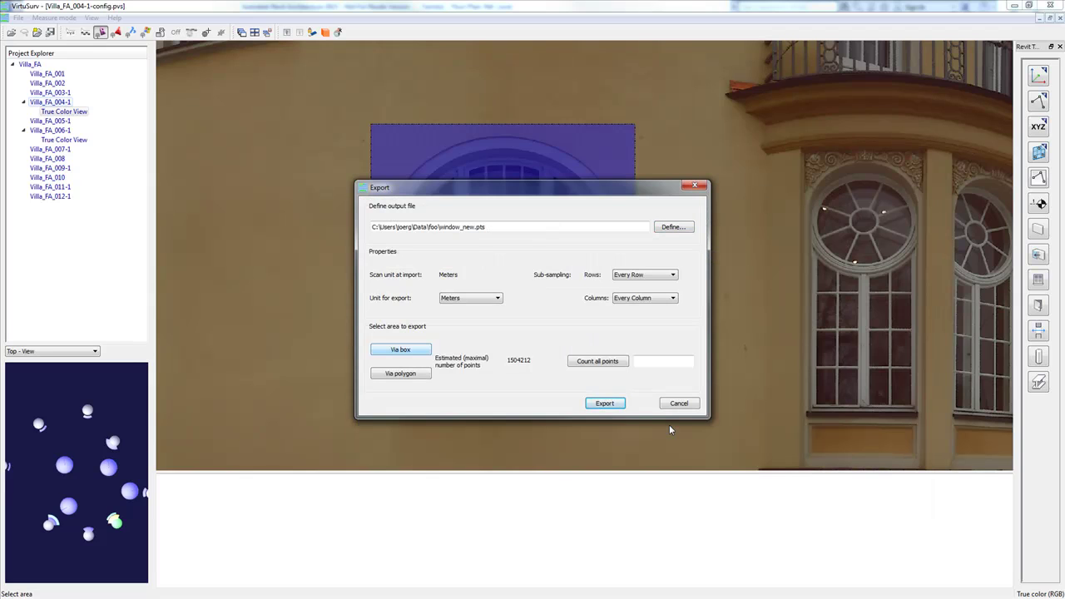
click(619, 406)
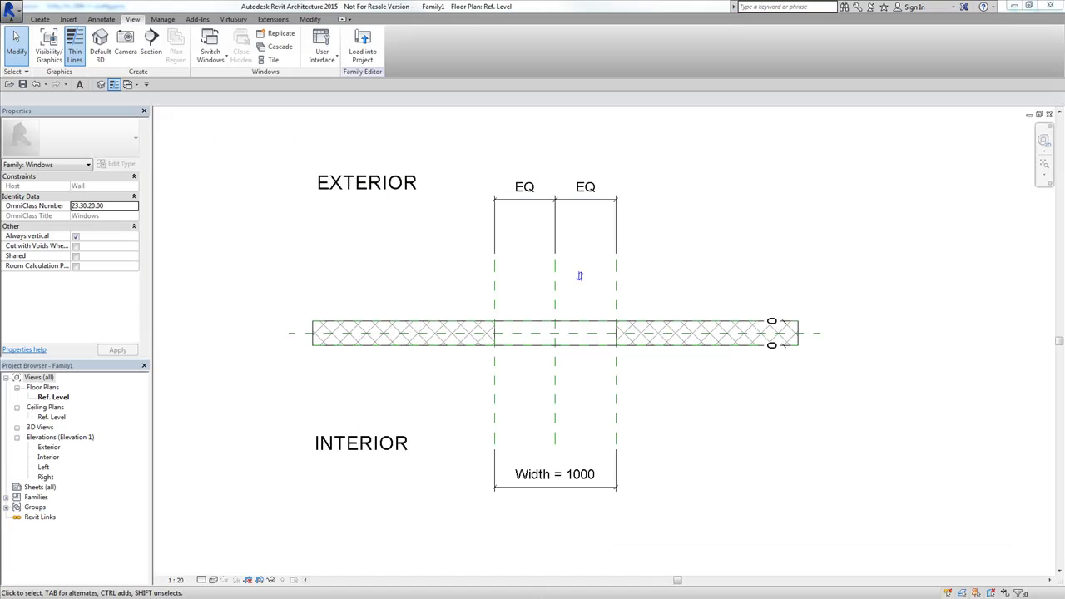
- Switch to the new Revit window family and choose window_new.pts as the VirtuSurv point cloud to insert
scroll(690, 285, up, 1)
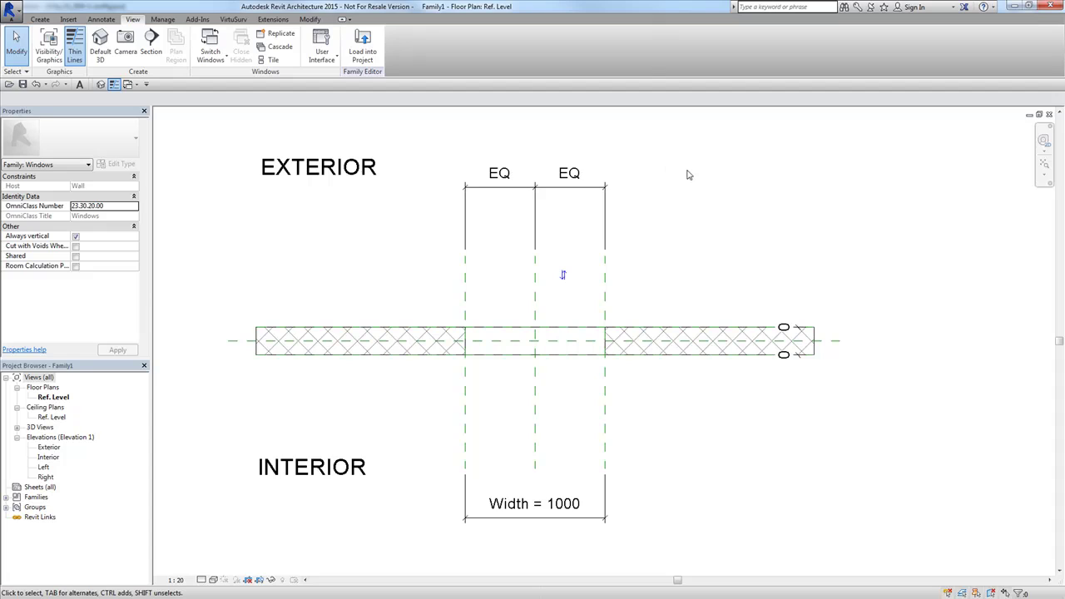
click(236, 19)
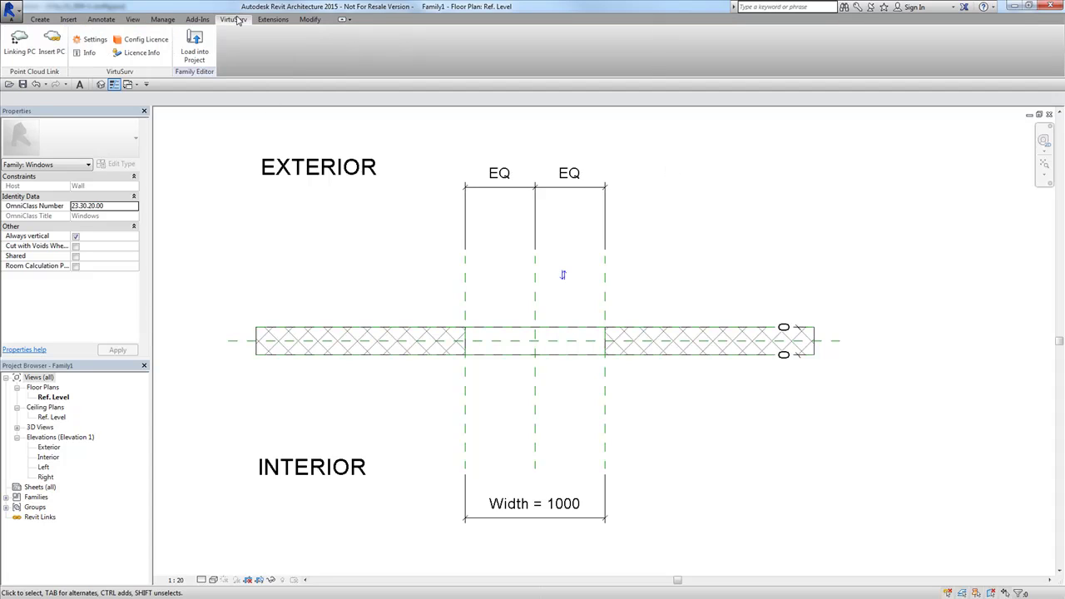
click(50, 53)
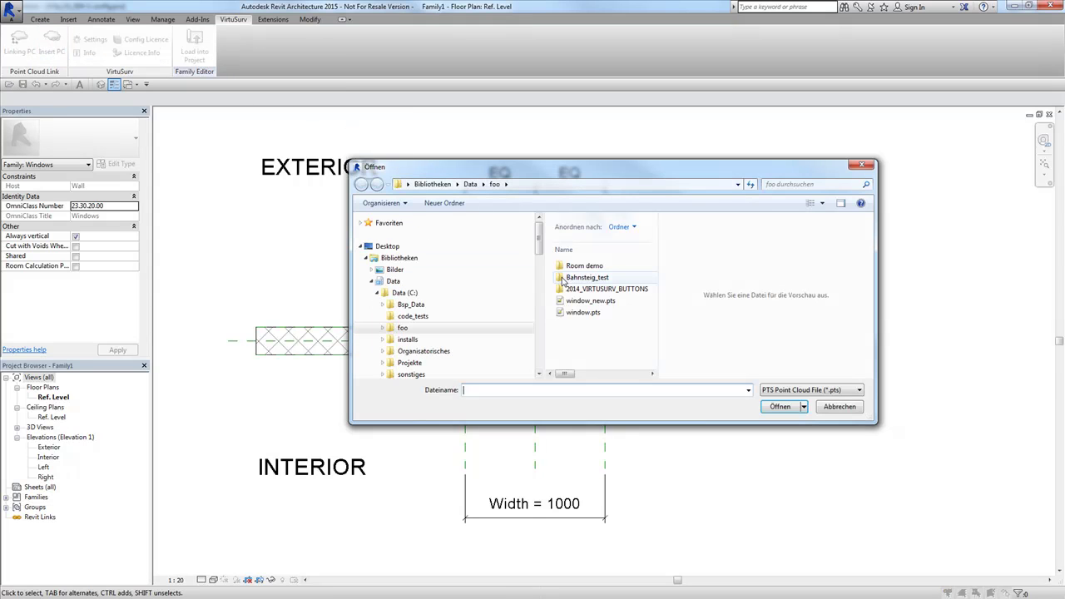
click(624, 305)
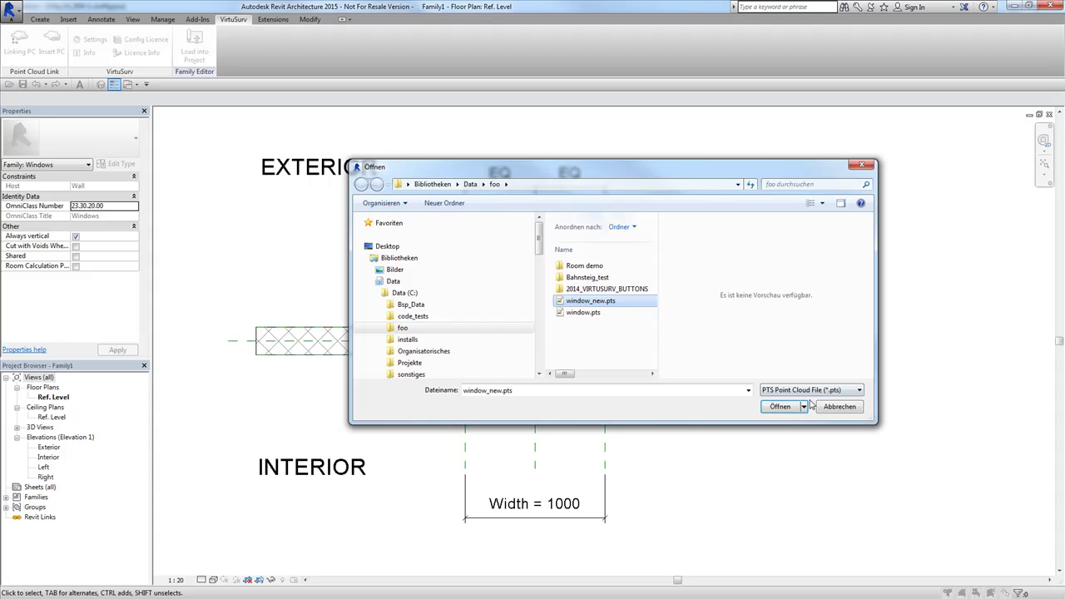
click(786, 410)
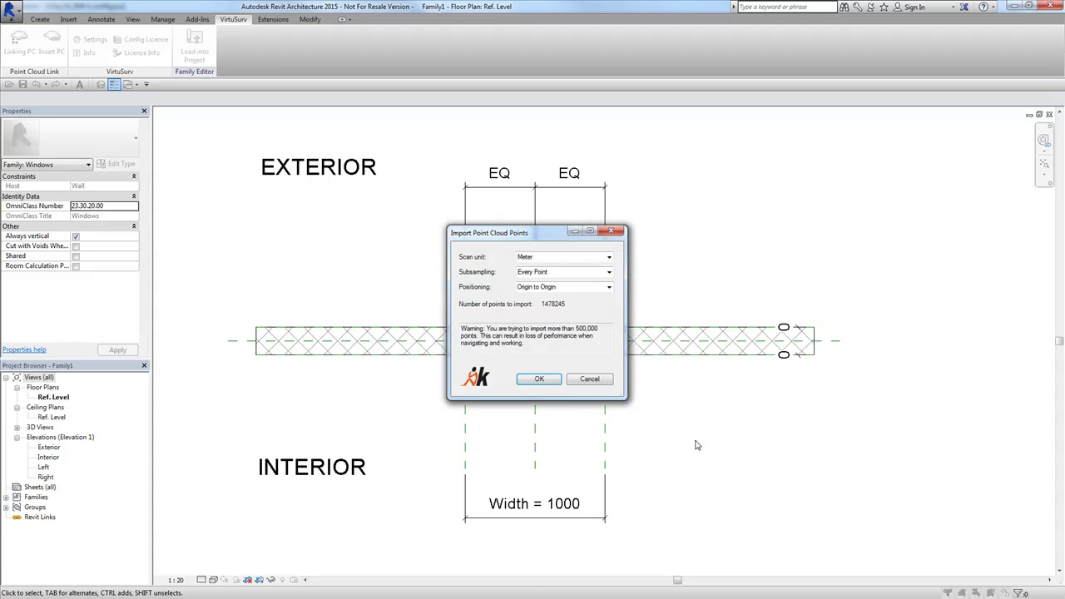
- Keep the scan unit at Meter and set the point cloud subsampling to Every 2nd Point
click(608, 257)
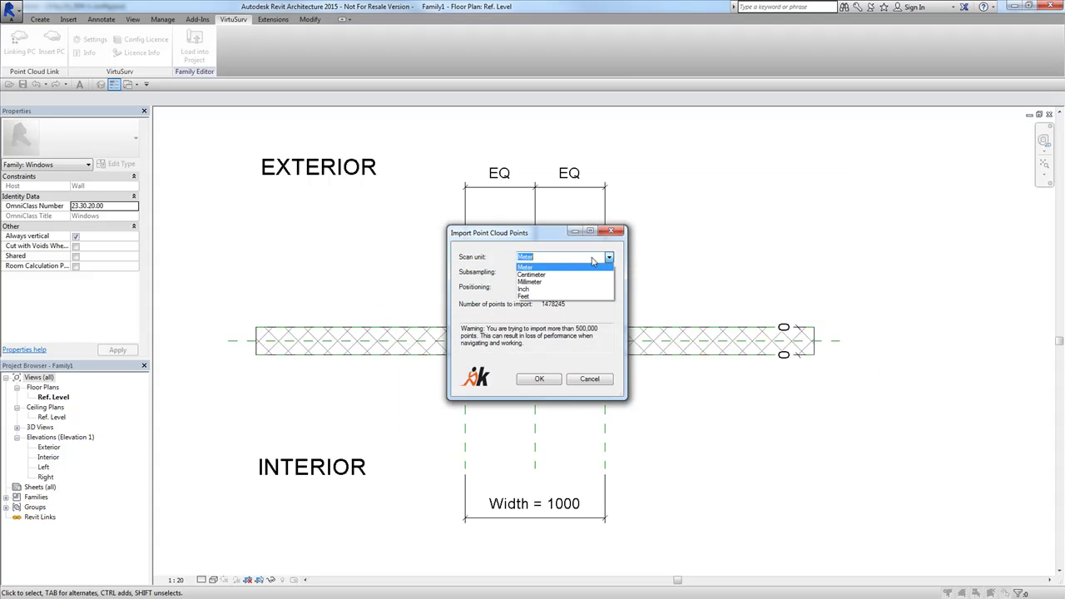
click(554, 257)
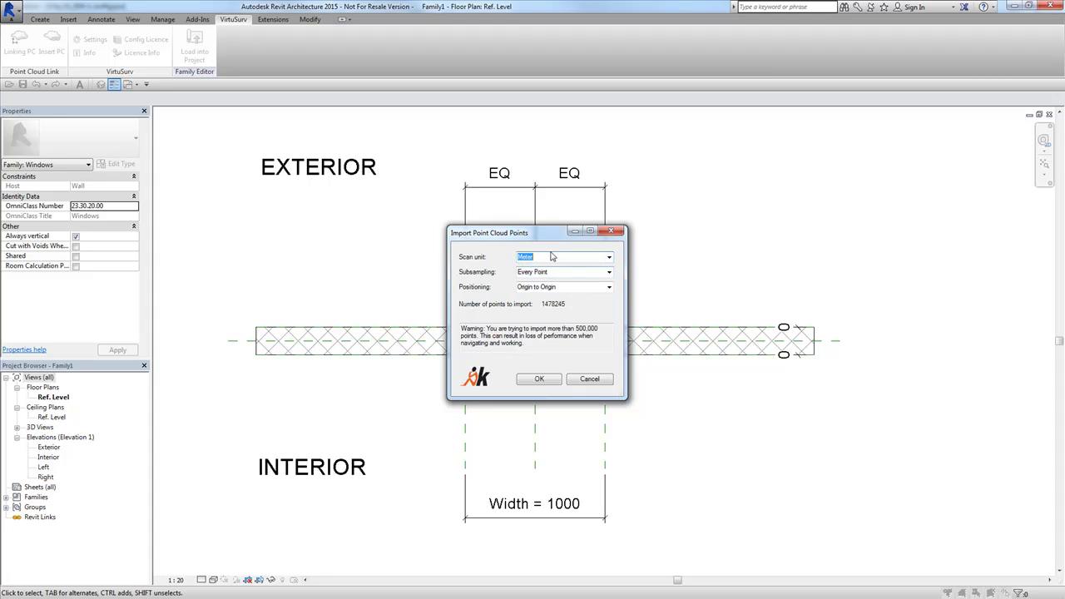
drag(512, 235, 513, 242)
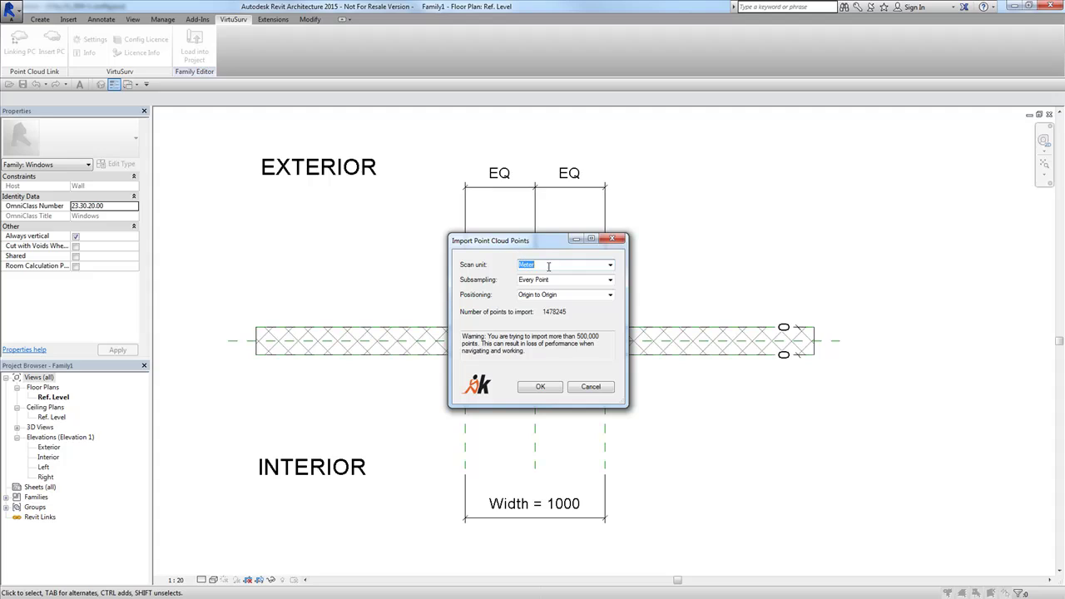
click(611, 282)
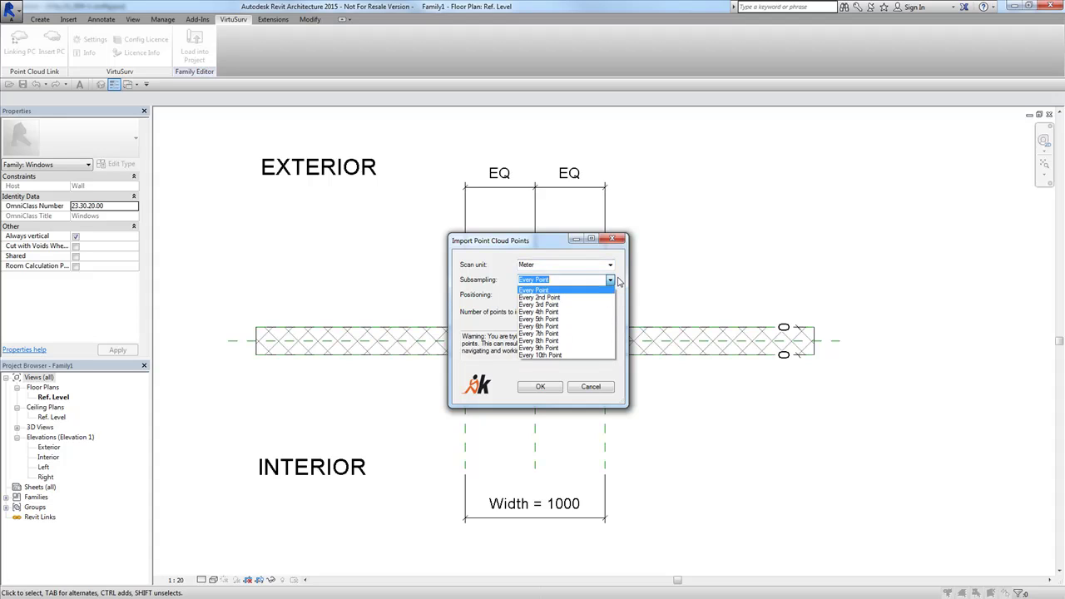
click(611, 281)
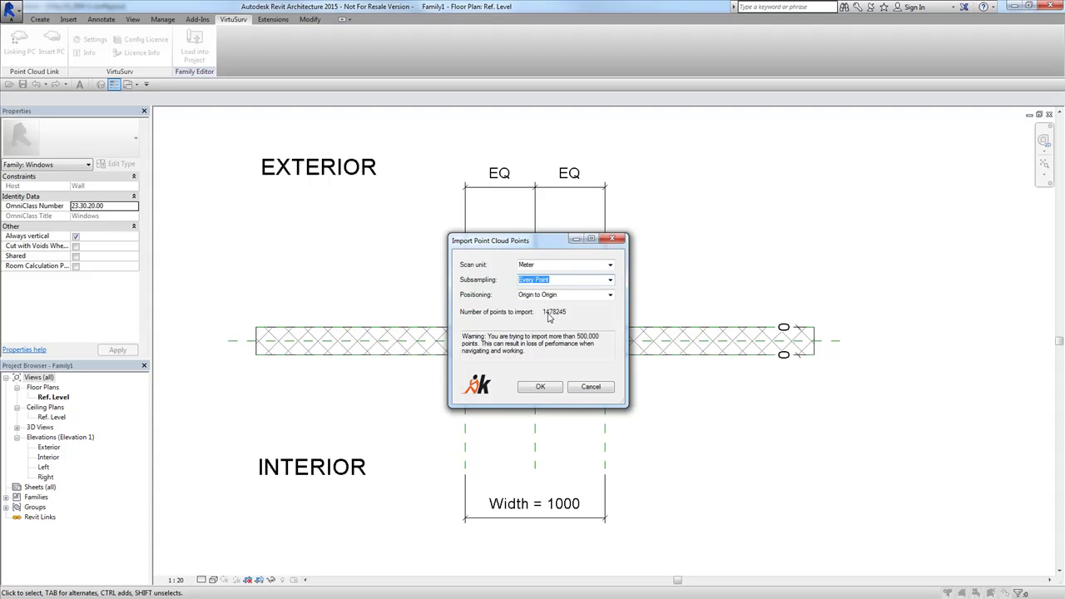
click(611, 283)
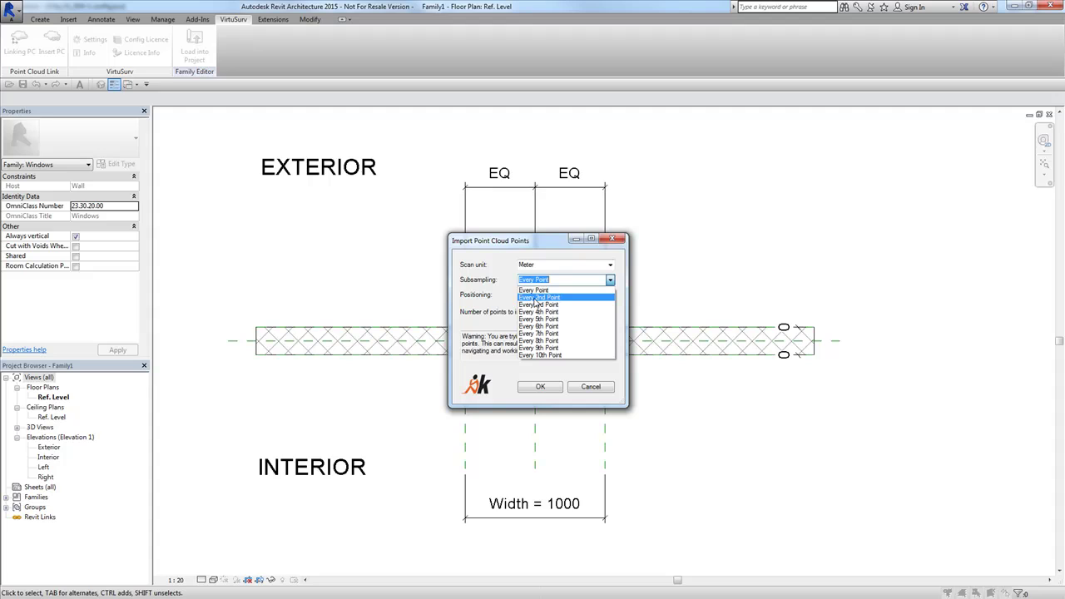
click(566, 297)
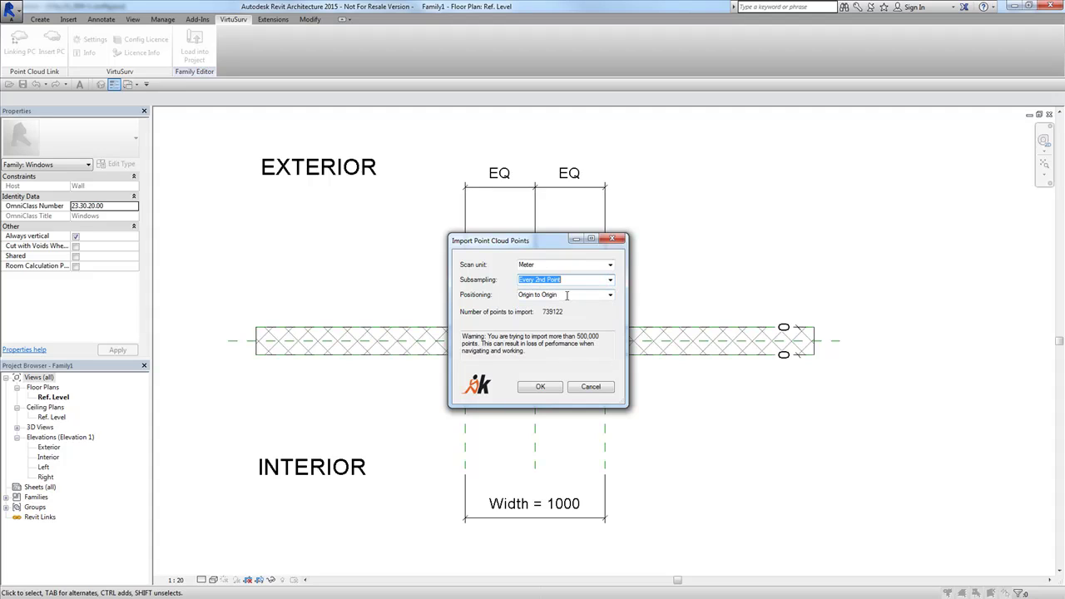
- Set the positioning to Center to Origin and import the point cloud points
click(611, 296)
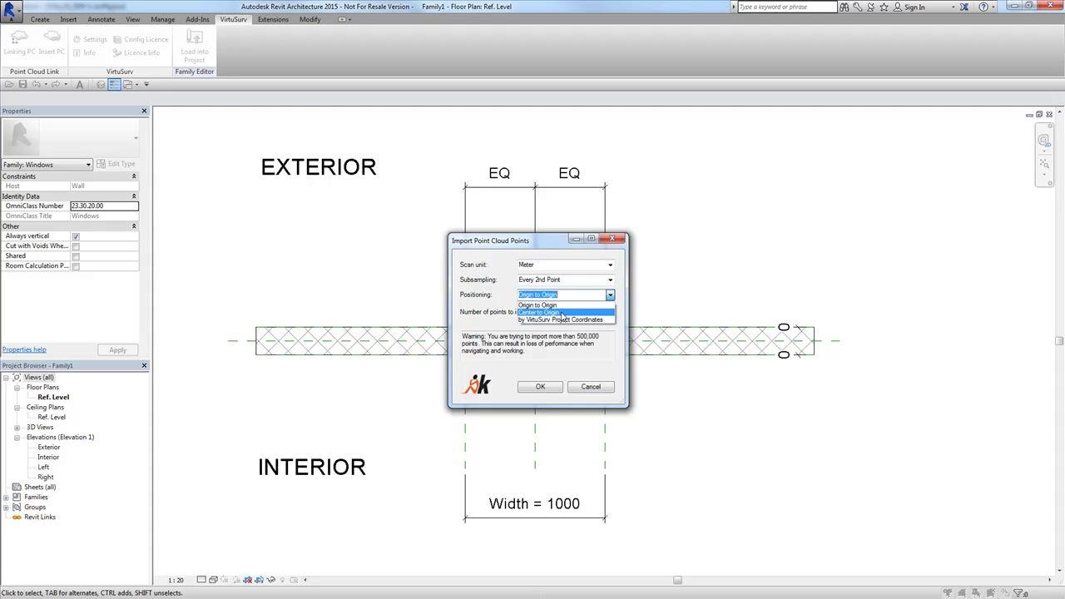
click(547, 314)
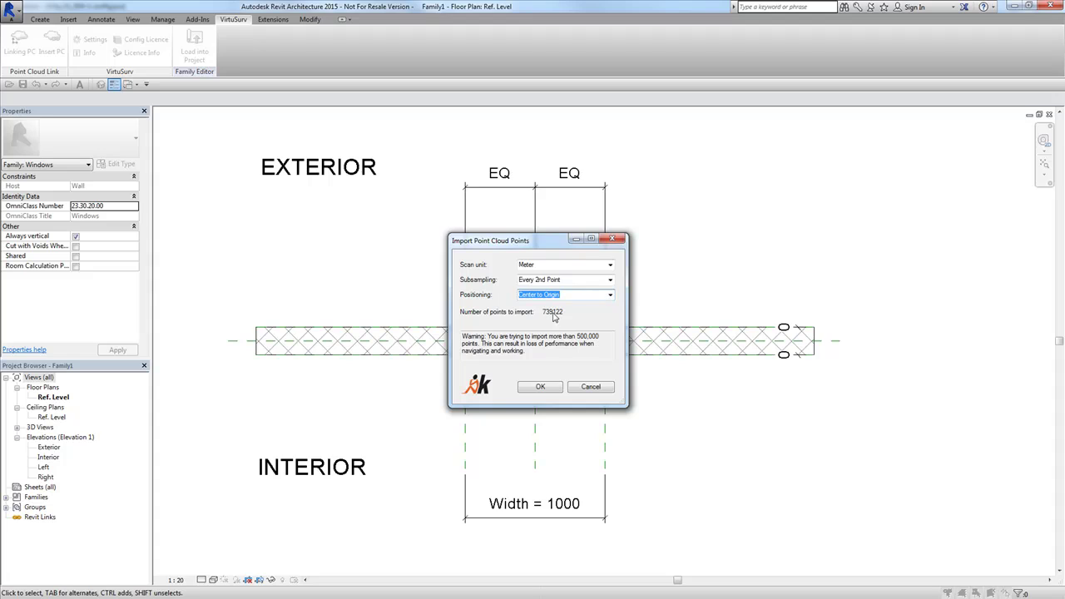
click(542, 390)
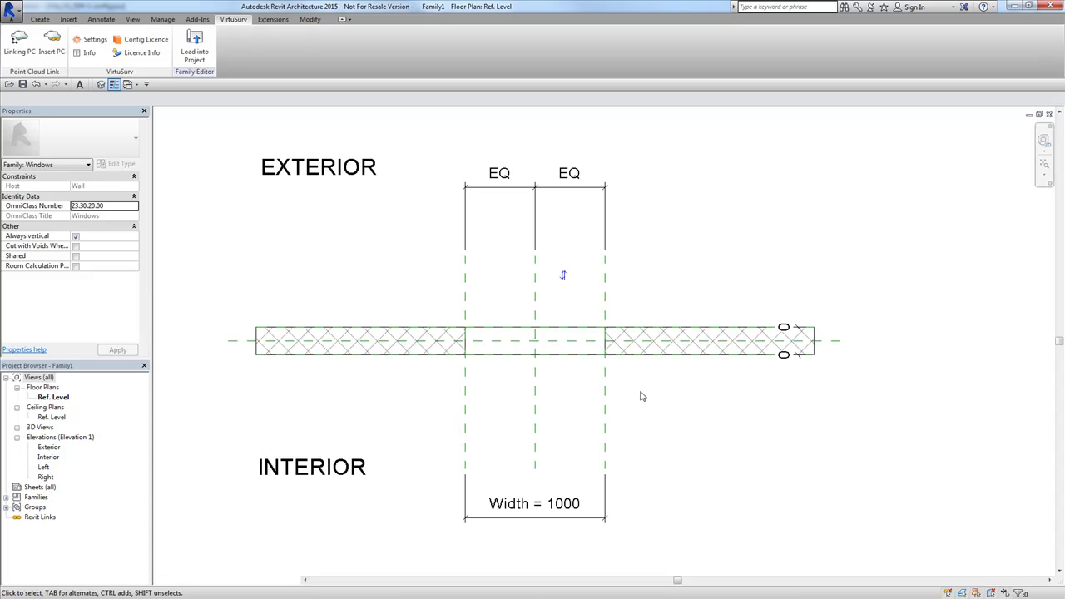
- Locate the imported point cloud in the Ref. Level plan and select it to examine its extents and outlying points
scroll(641, 393, down, 2)
scroll(640, 393, down, 6)
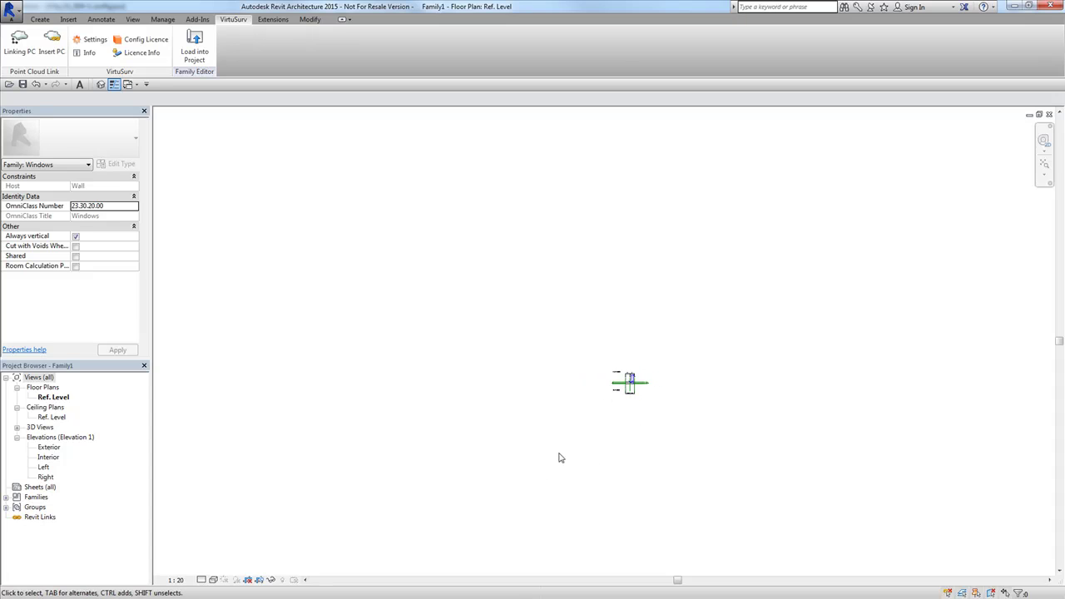
scroll(665, 408, down, 1)
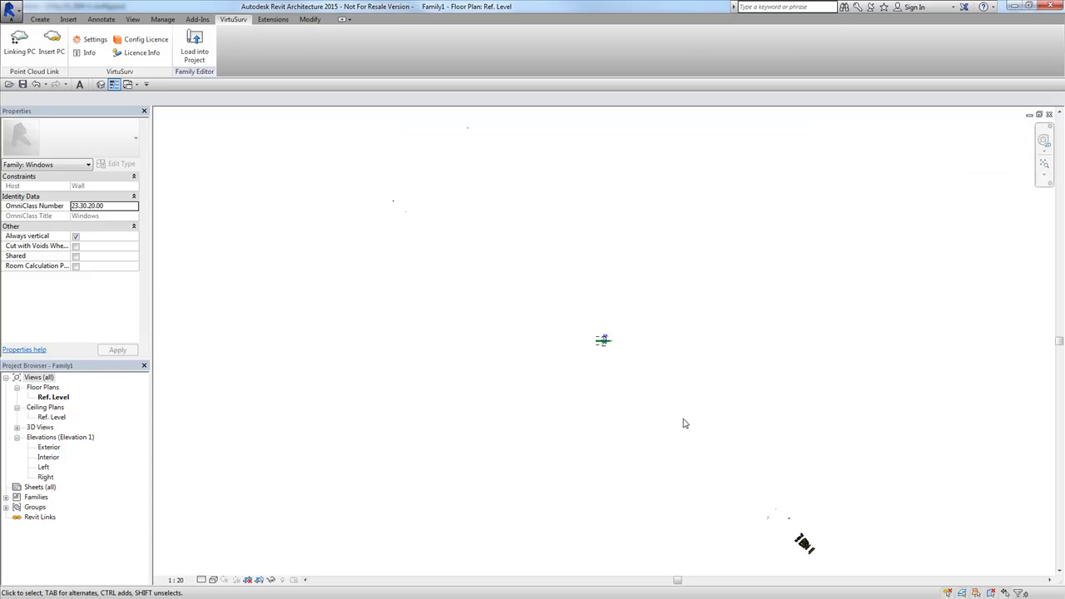
click(802, 541)
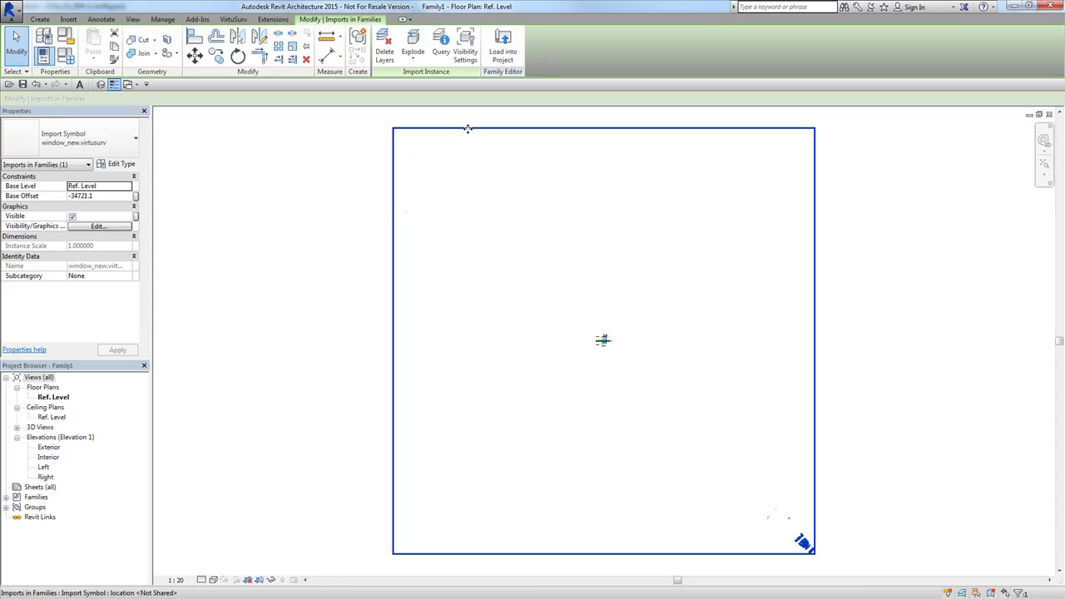
scroll(820, 562, up, 1)
click(815, 557)
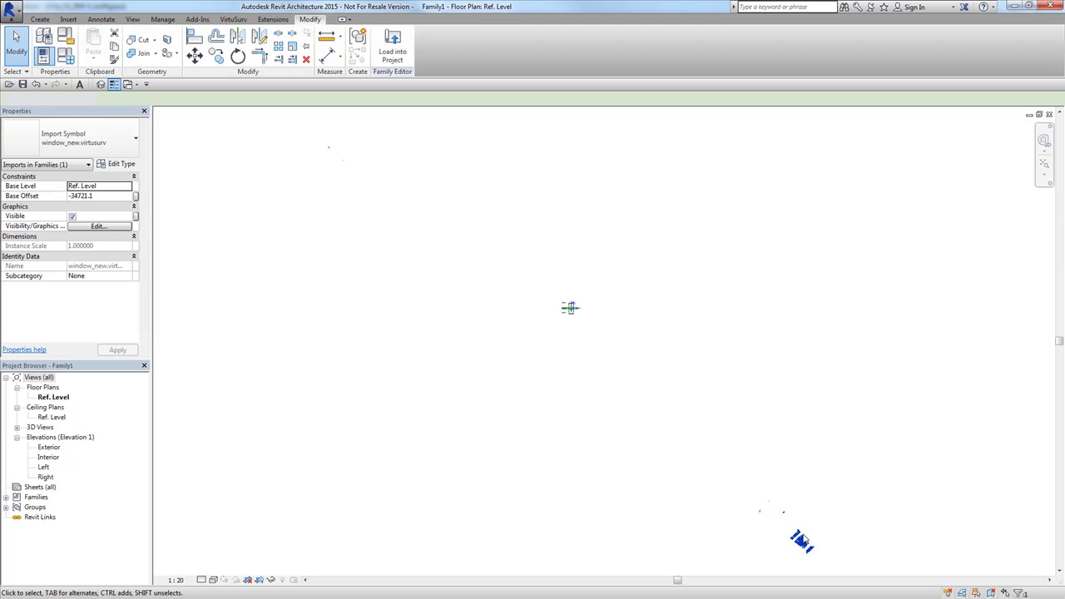
- Examine the imported window point cloud and its stray points up close in the Ref. Level plan and in the family's 3D view
scroll(819, 556, up, 5)
scroll(761, 472, up, 3)
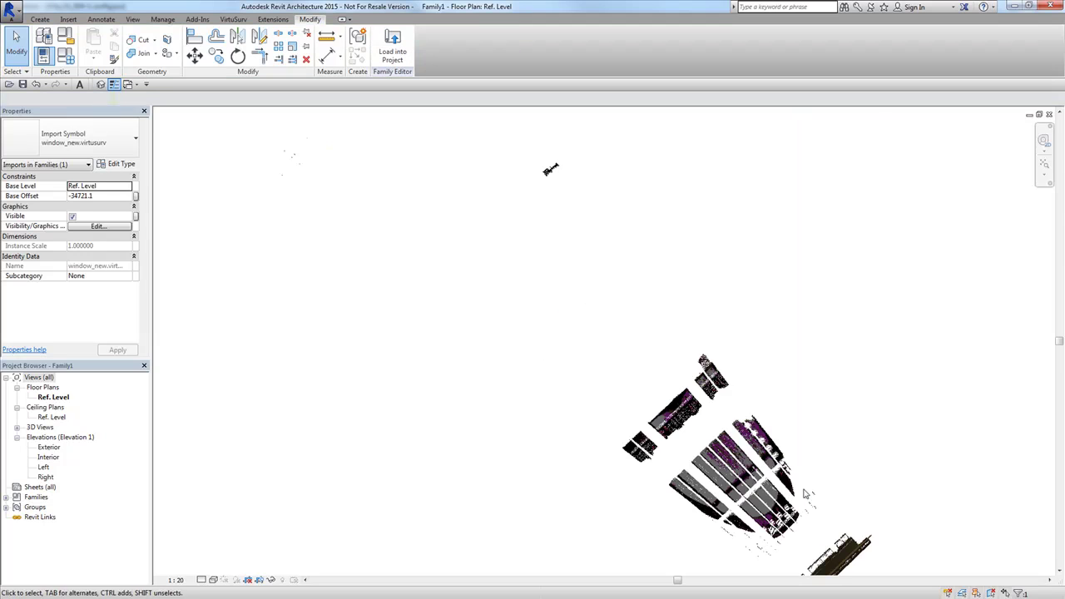
key(Escape)
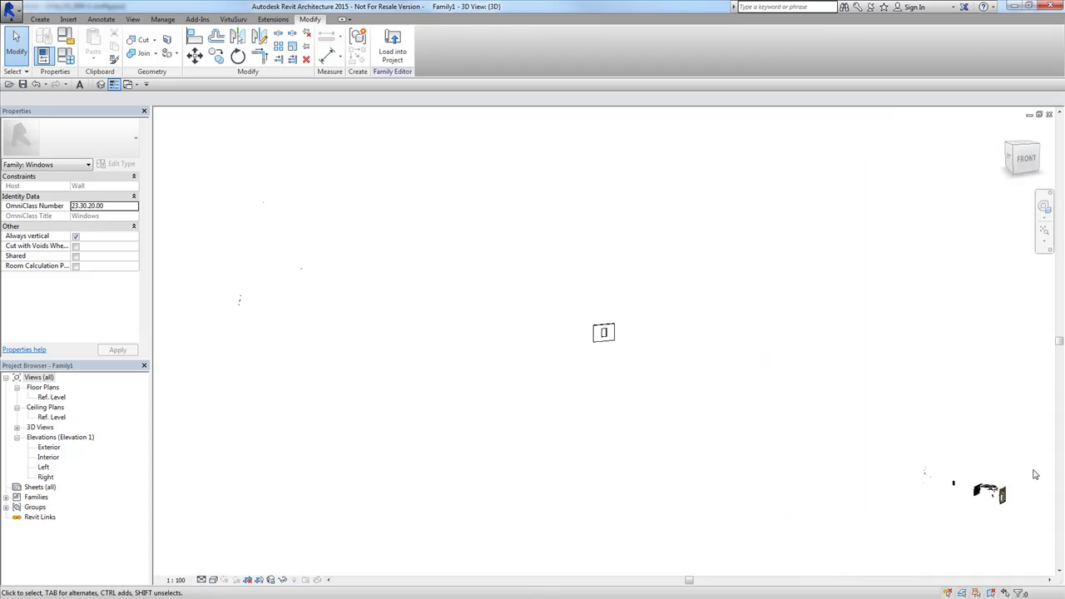
scroll(1038, 509, up, 5)
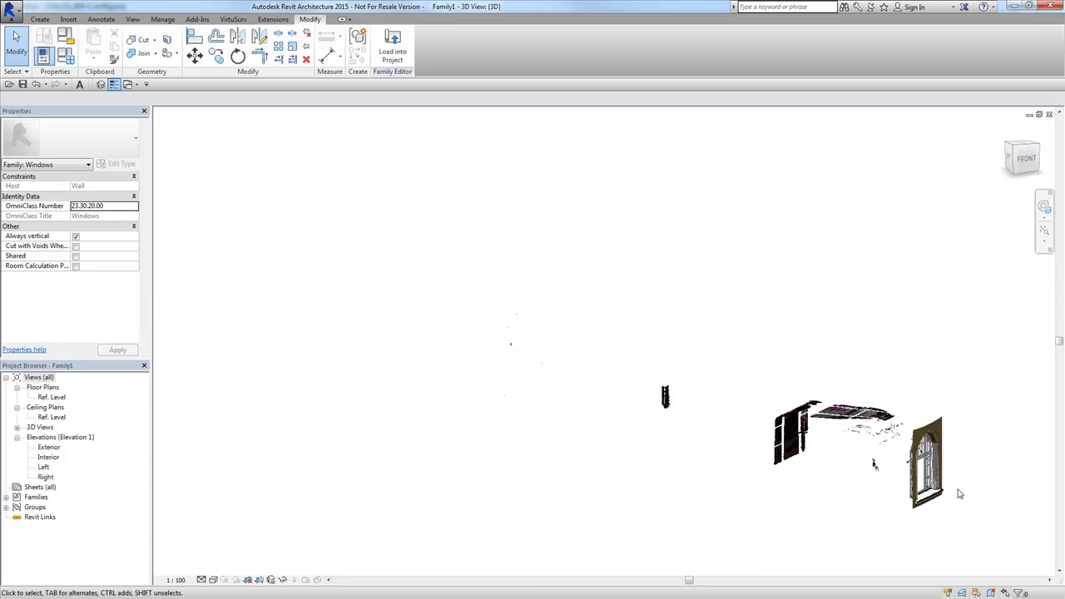
shift+middle_drag(958, 490, 909, 445)
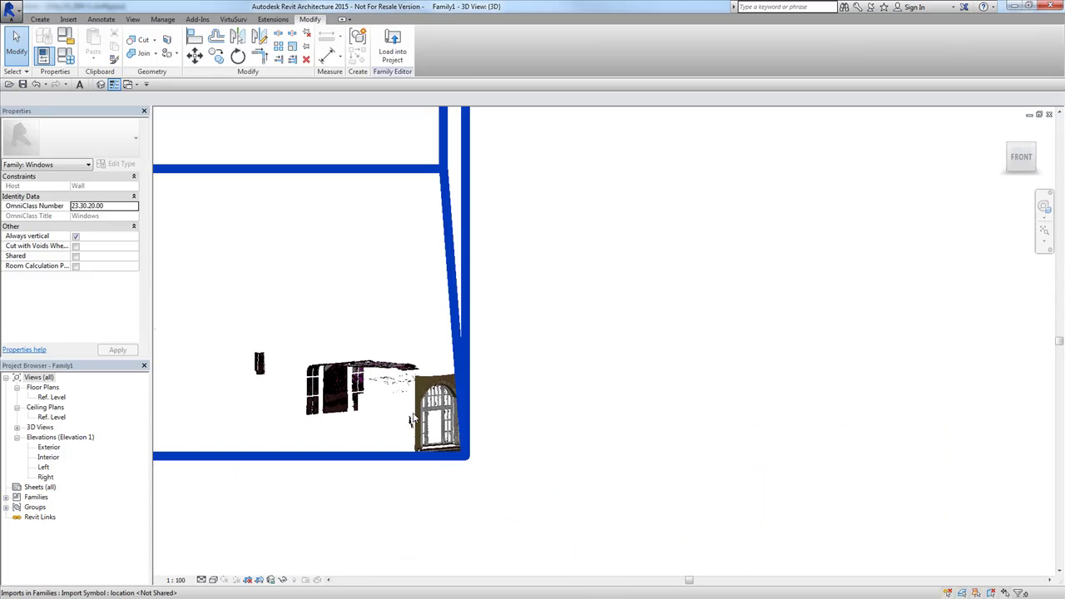
scroll(439, 405, up, 3)
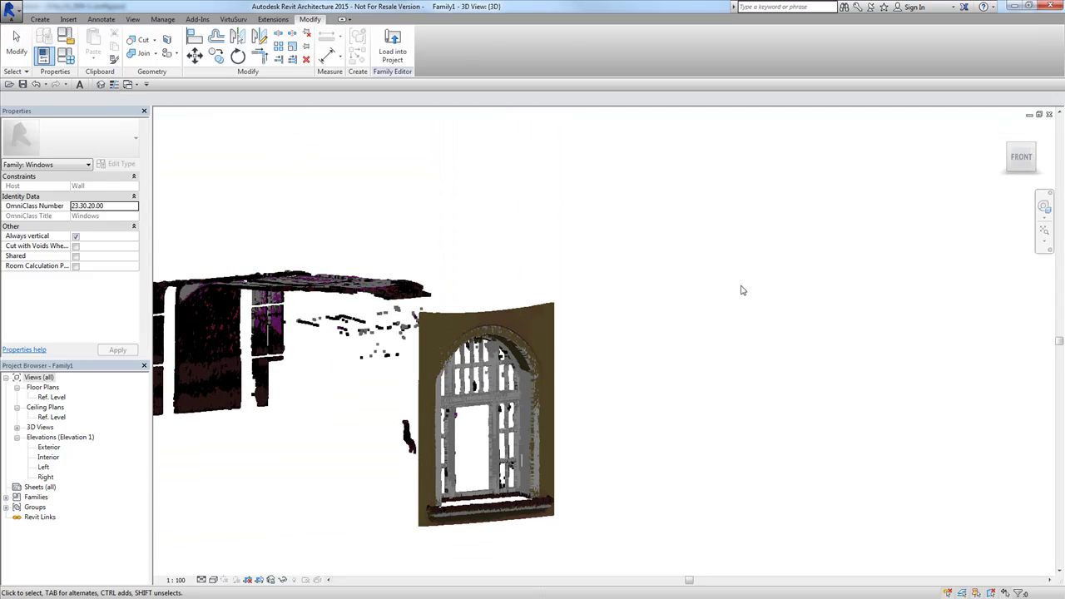
- Set the scale of the family's 3D view to 1 : 10 for finer points on the arched window
click(176, 580)
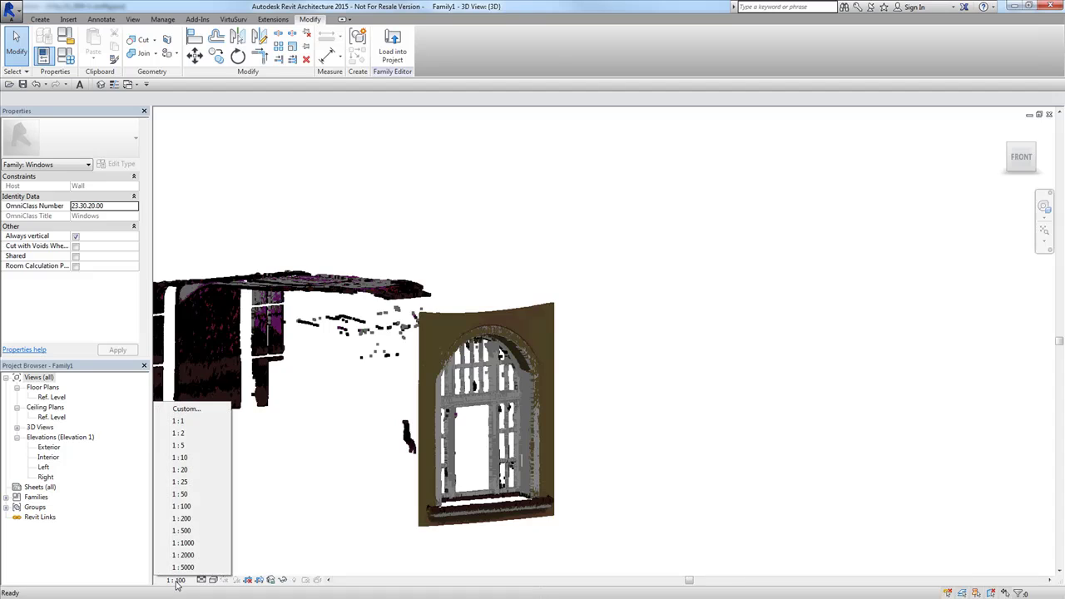
click(191, 459)
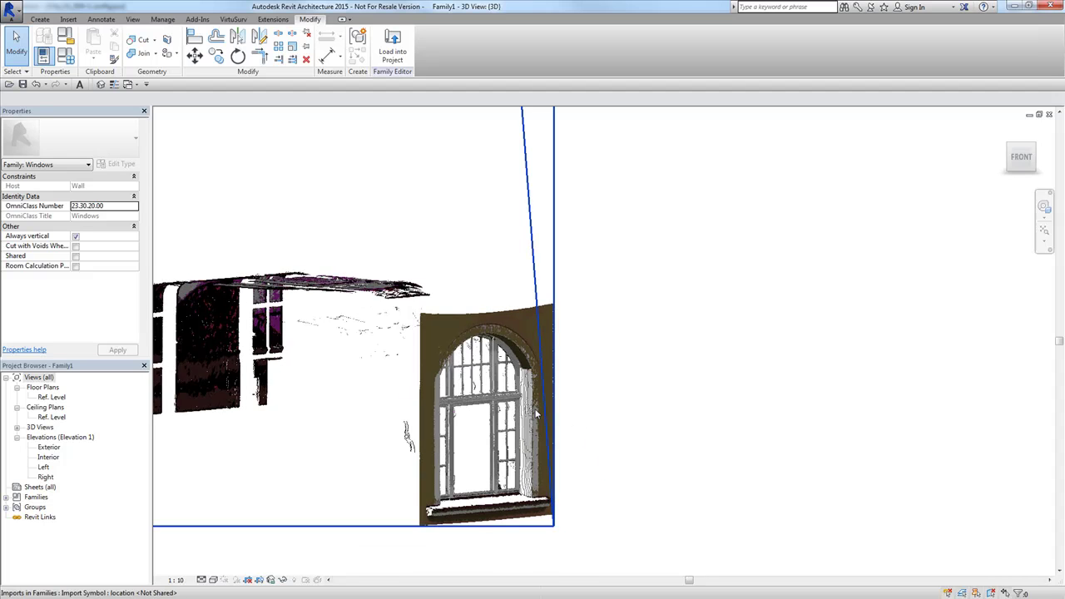
scroll(557, 364, up, 3)
scroll(529, 379, down, 1)
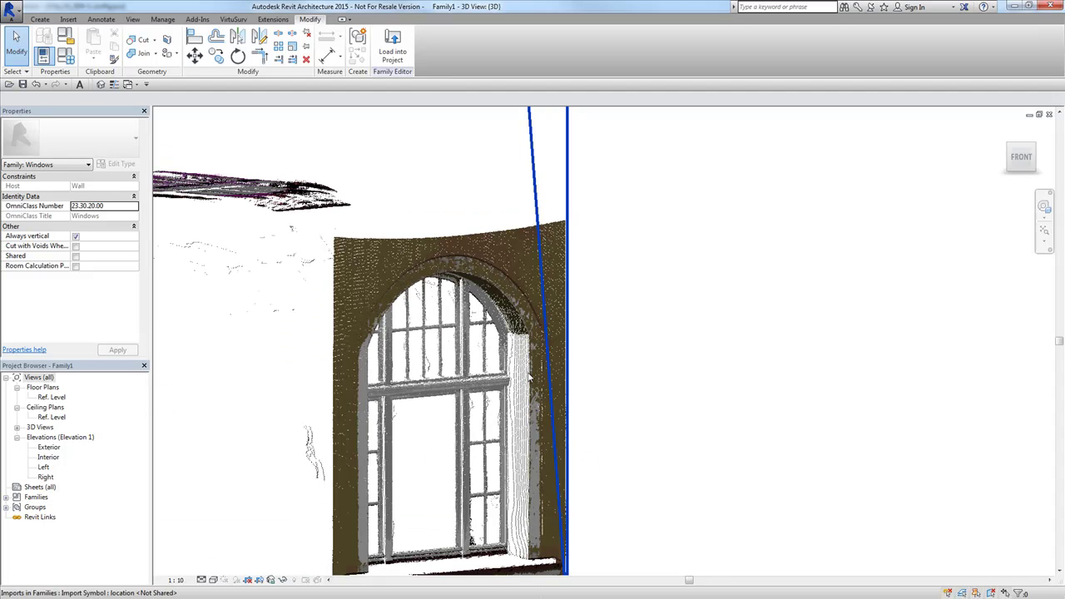
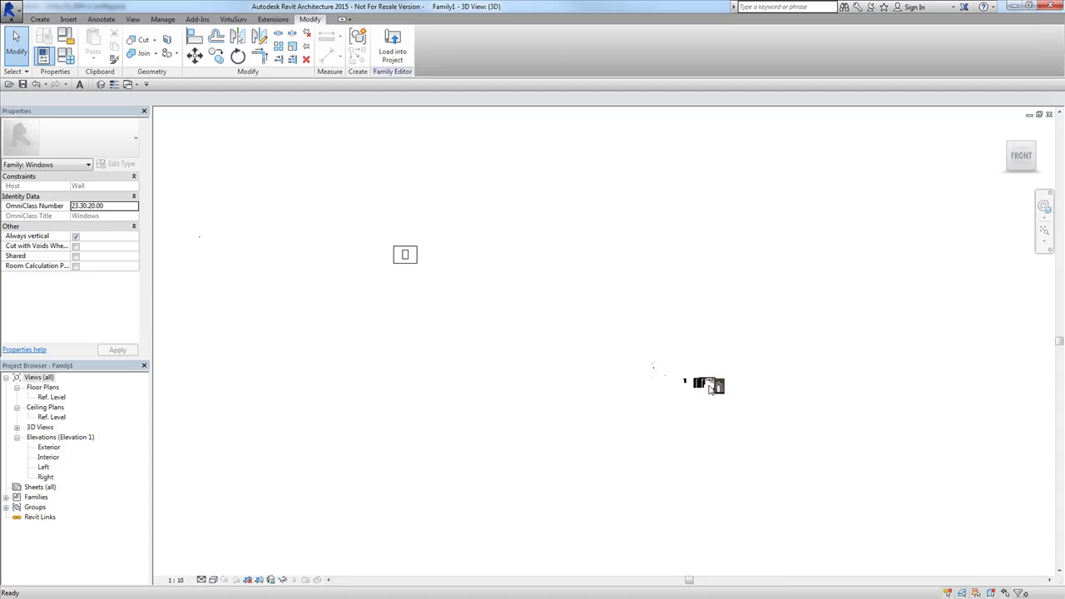
- Delete the imported window point cloud from the window family
key(d)
key(e)
click(721, 391)
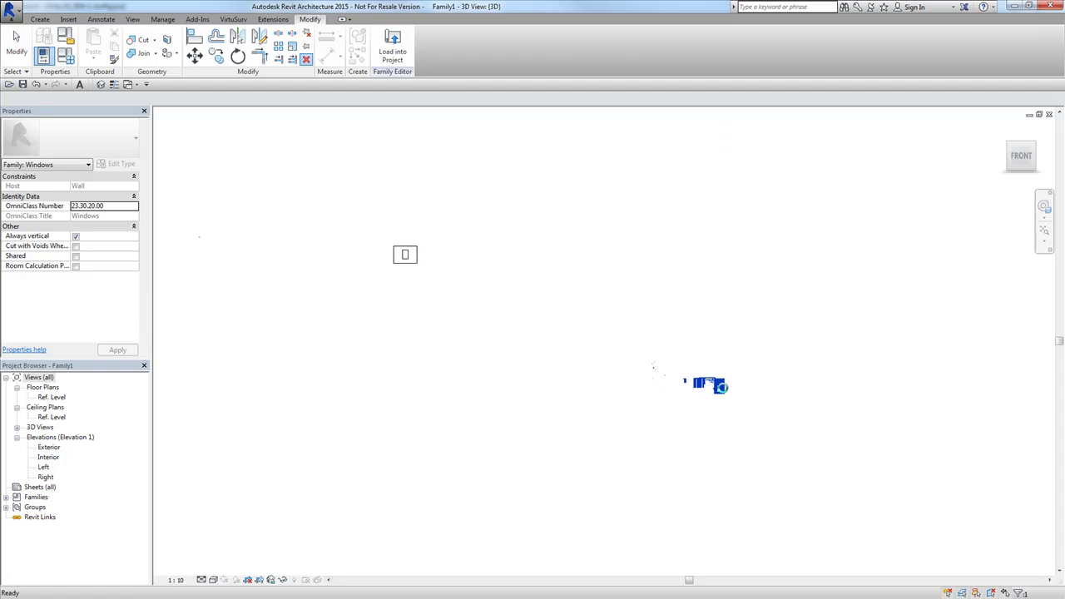
click(720, 387)
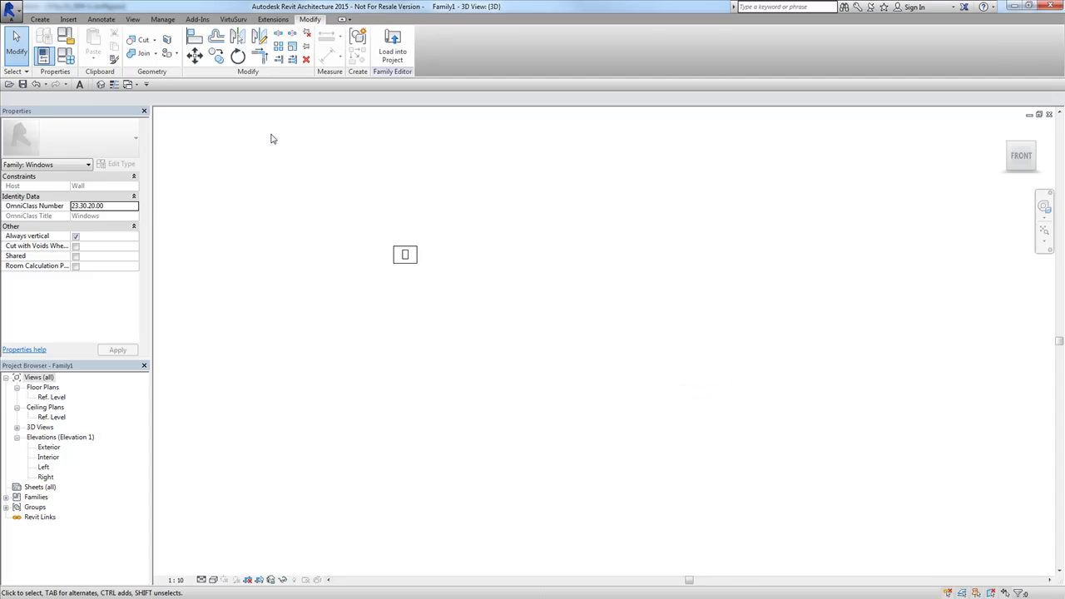
- Switch to the 3D view of pointcloud_export_tut.rvt and orbit to face the building's front facade
click(138, 86)
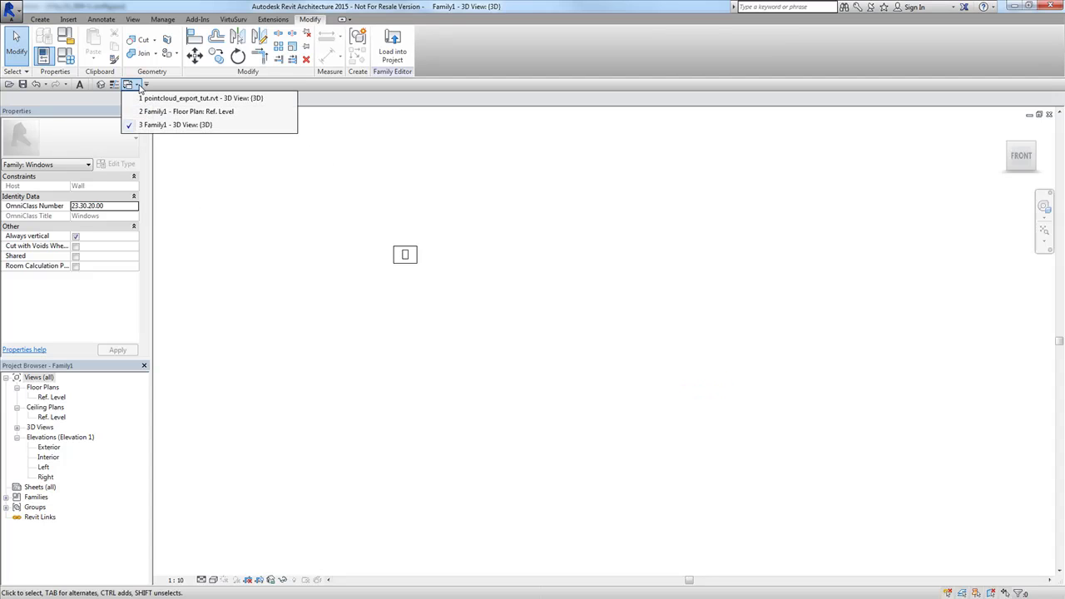
click(179, 98)
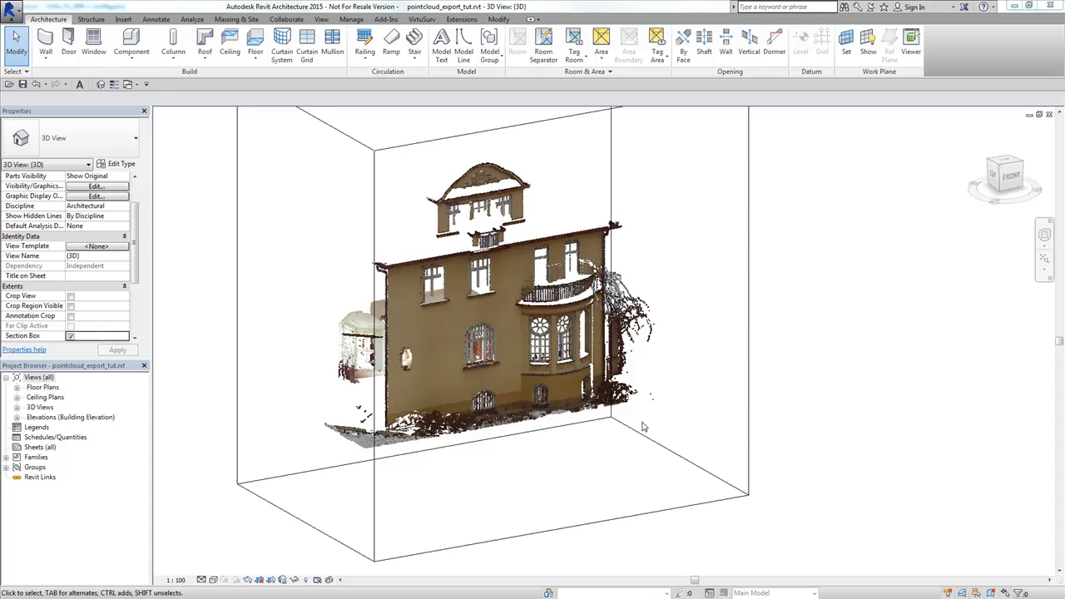
shift+middle_drag(620, 385, 412, 341)
scroll(505, 375, down, 2)
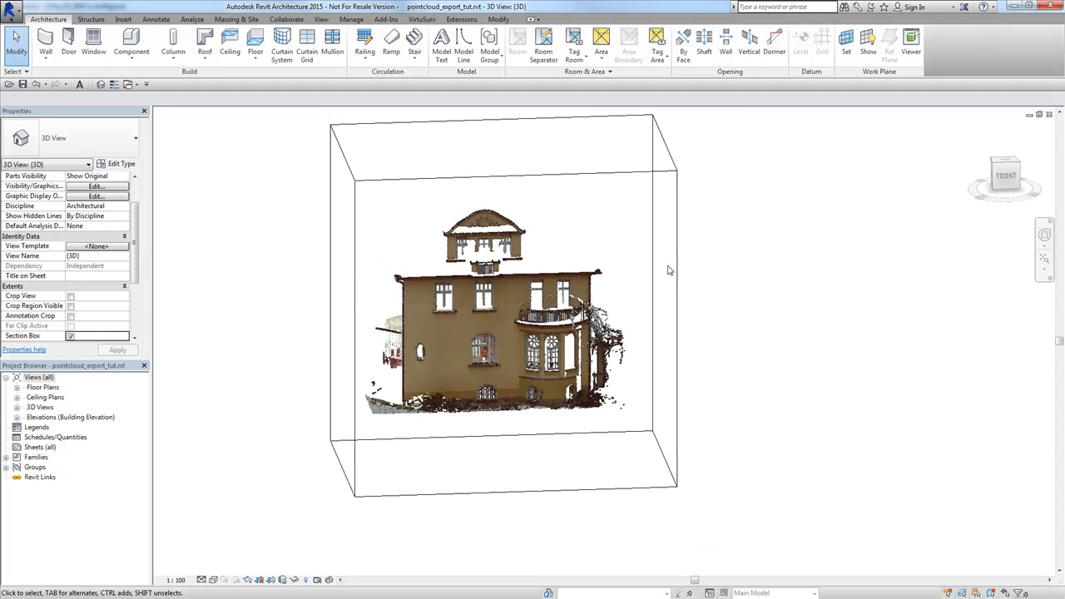
- Shrink the section box from both sides and from above, roughly around the arched window over the basement window
click(678, 215)
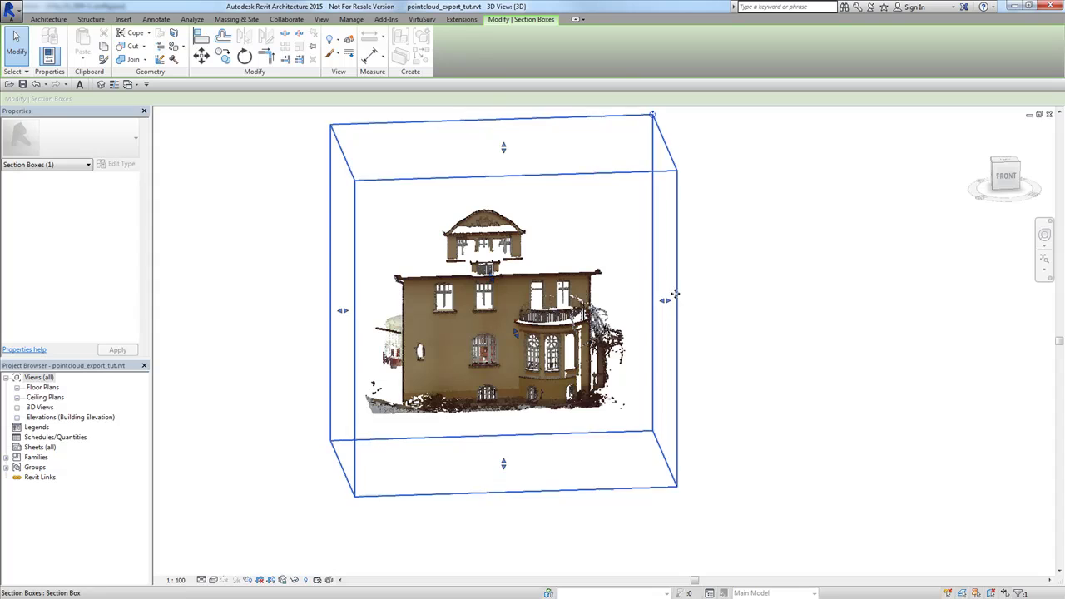
drag(664, 301, 514, 297)
drag(343, 310, 472, 310)
drag(497, 146, 490, 332)
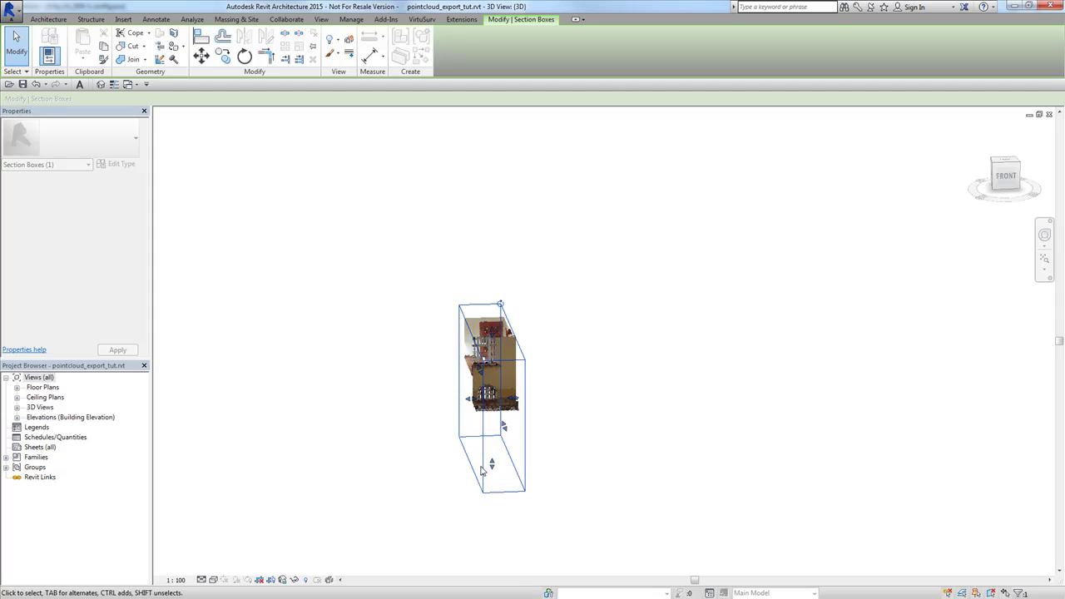
- In the front view, adjust the section box's upper edge and both sides to enclose the full width of the arched window
click(1006, 178)
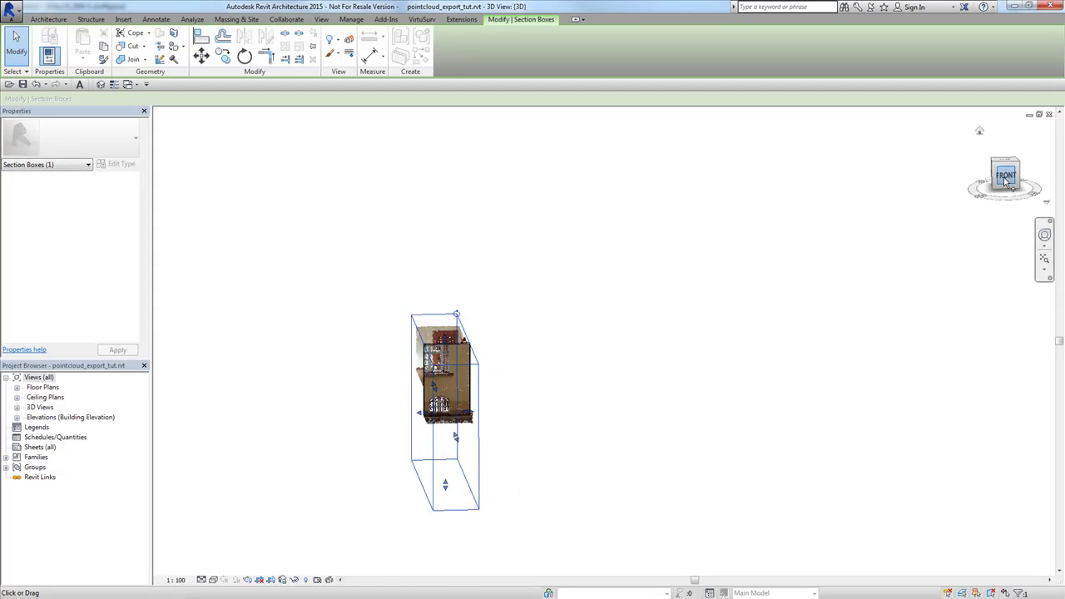
scroll(637, 221, up, 3)
key(Escape)
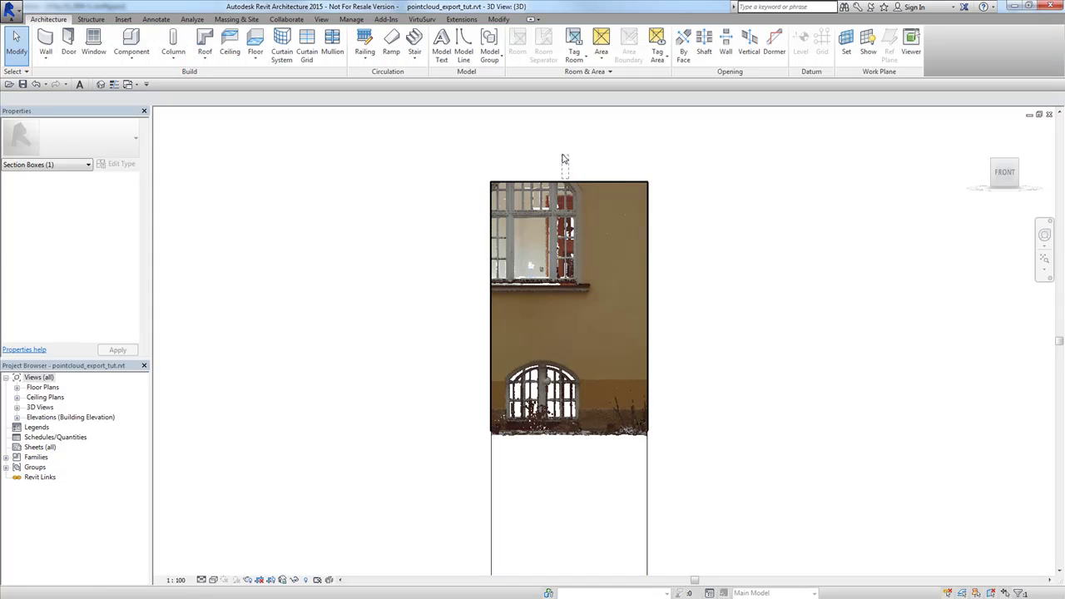
click(574, 181)
drag(569, 182, 566, 151)
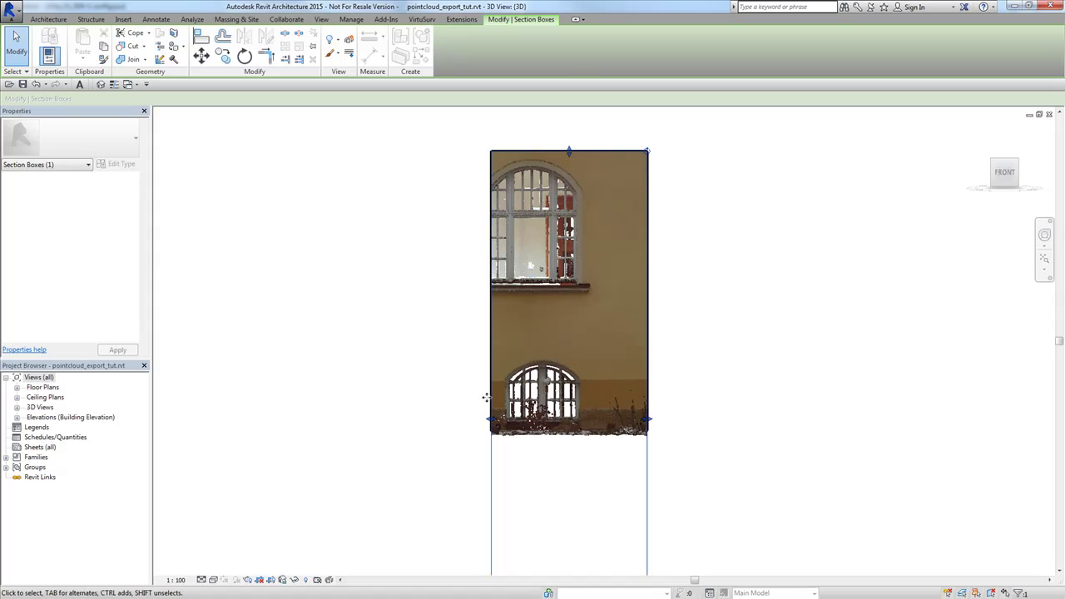
drag(491, 422, 463, 420)
drag(652, 425, 605, 357)
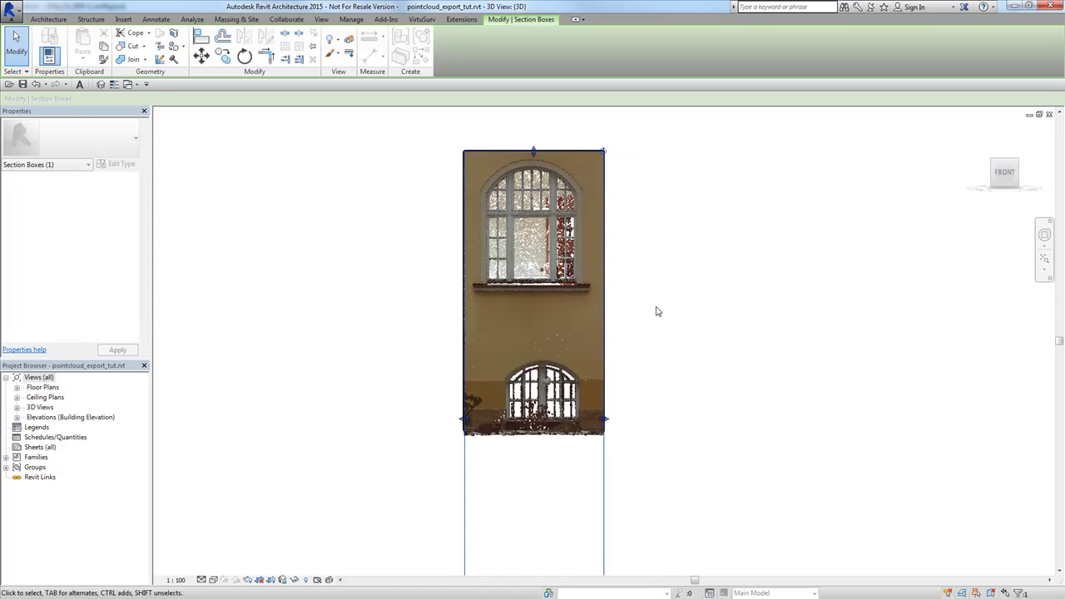
- Raise the underside of the section box to just below the arched window's sill
scroll(658, 311, down, 2)
drag(587, 327, 606, 308)
click(661, 288)
scroll(654, 239, up, 2)
click(654, 239)
scroll(654, 239, up, 1)
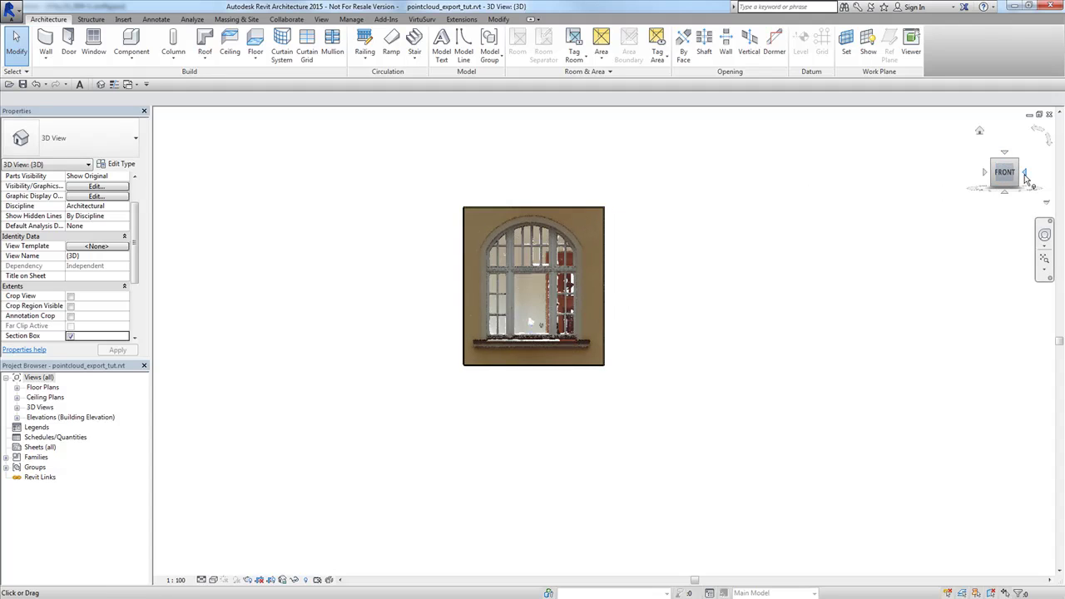
- From the right view, reduce the section box's depth on both faces to closely enclose the window wall
click(1025, 174)
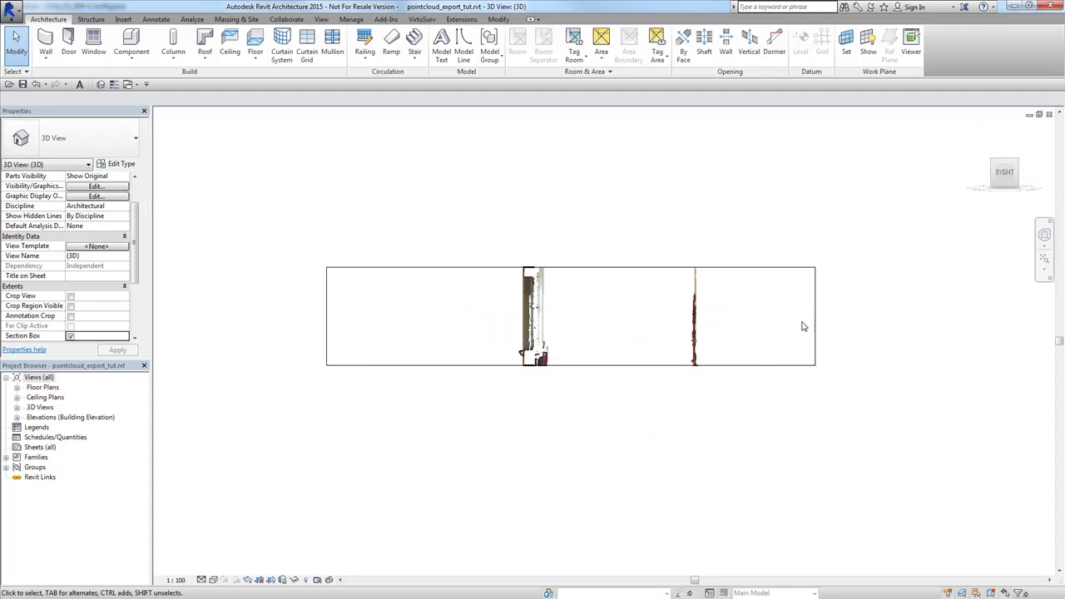
click(816, 321)
drag(816, 319, 560, 317)
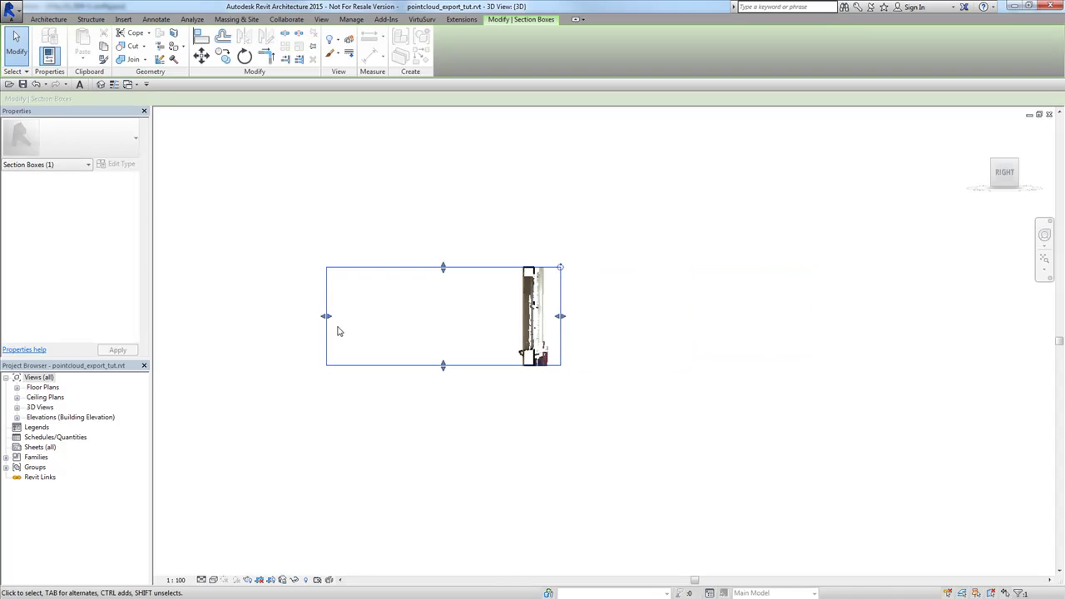
drag(326, 316, 509, 316)
click(758, 311)
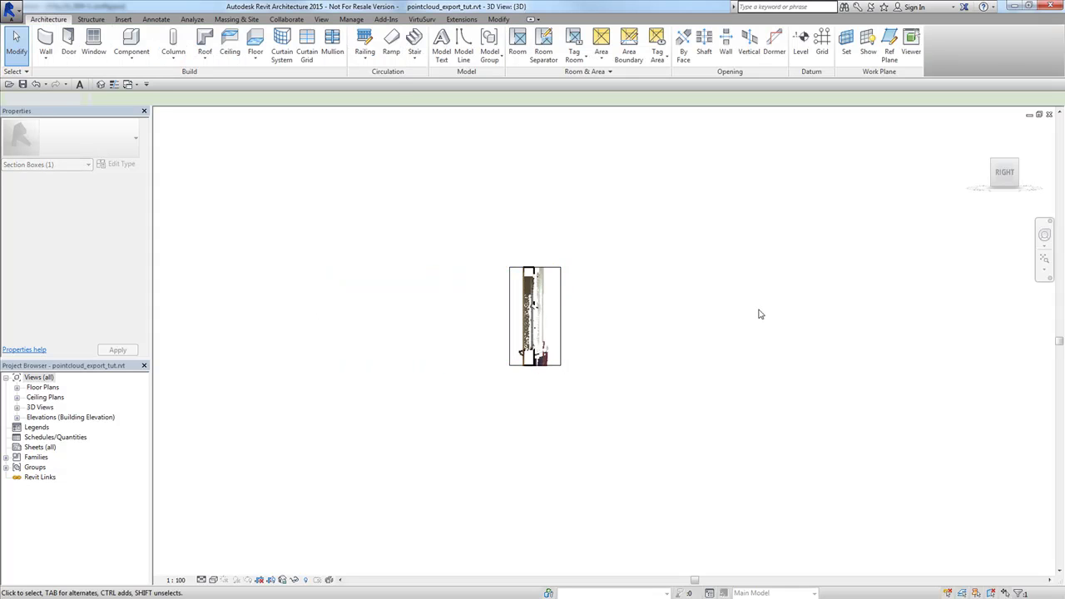
- Check the cropped window in 3D, export its point cloud section with VirtuSurv and agree to save the points as a PTS file
click(1022, 166)
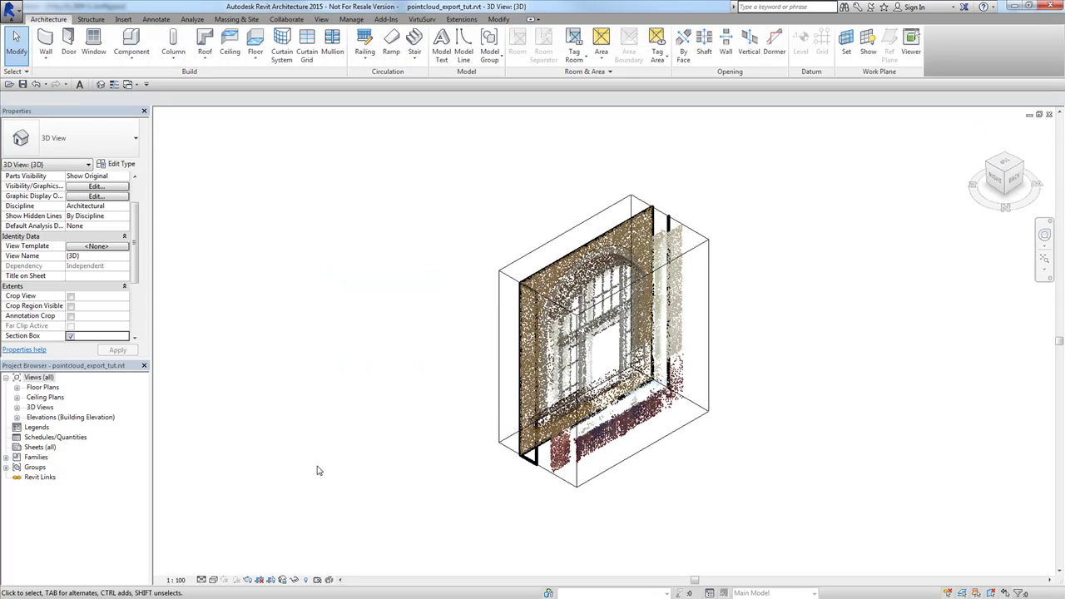
shift+middle_drag(319, 424, 686, 500)
scroll(707, 502, up, 3)
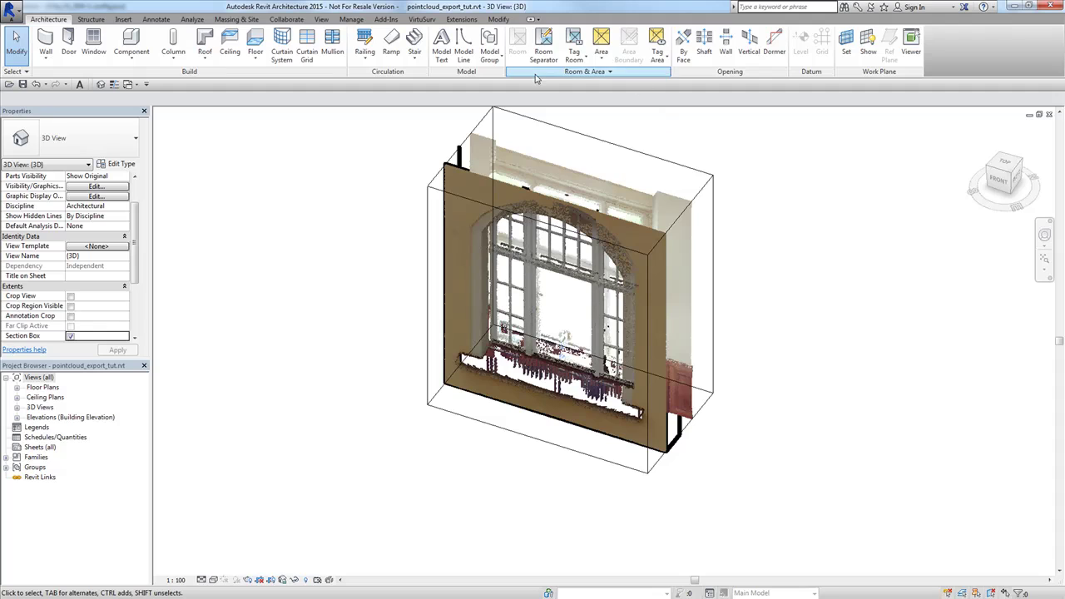
click(422, 19)
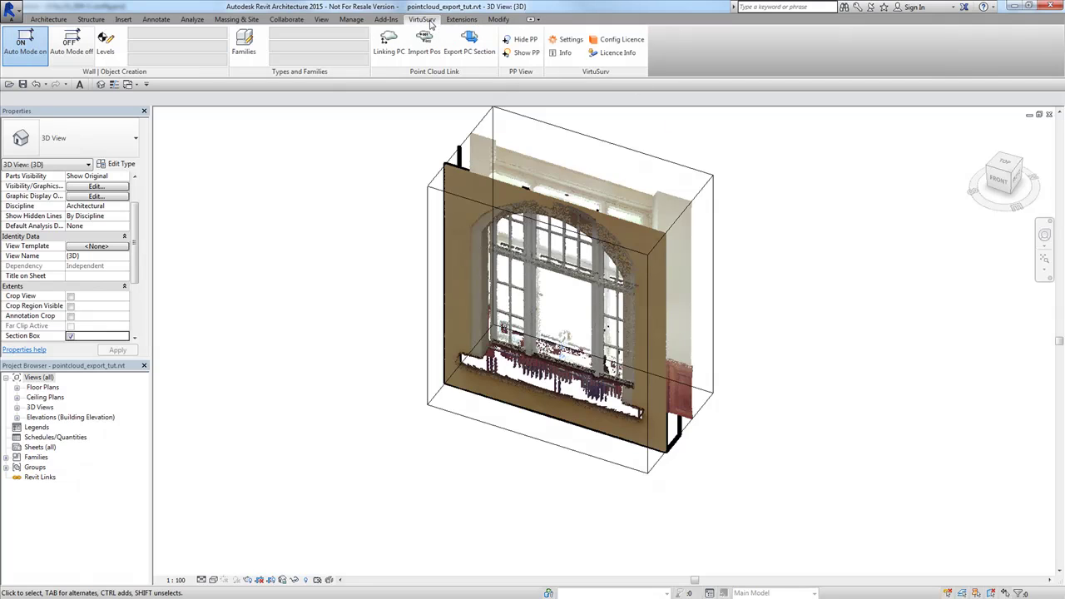
click(470, 46)
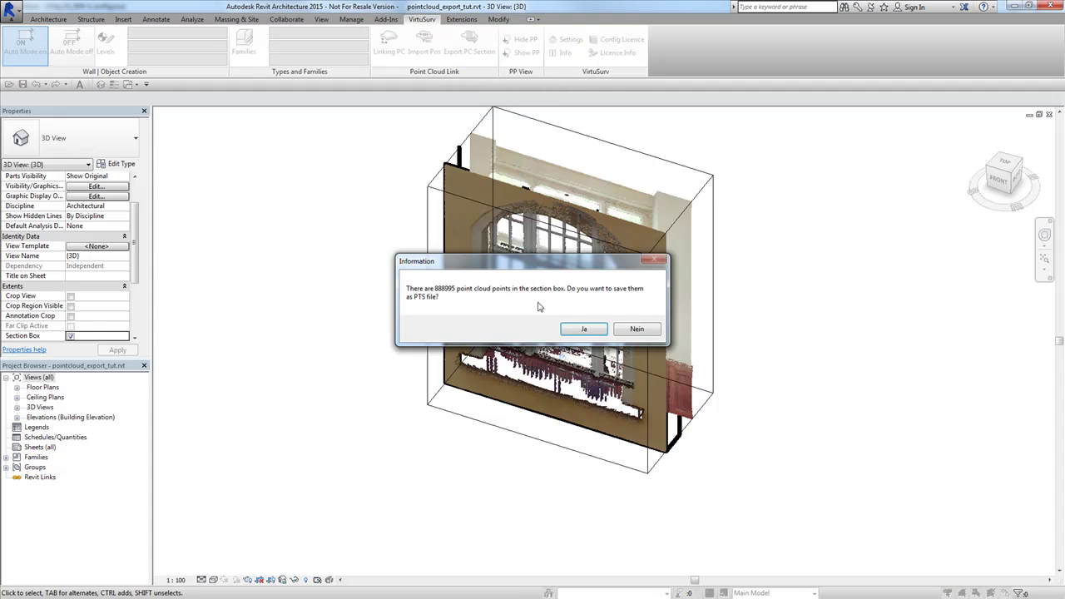
click(575, 330)
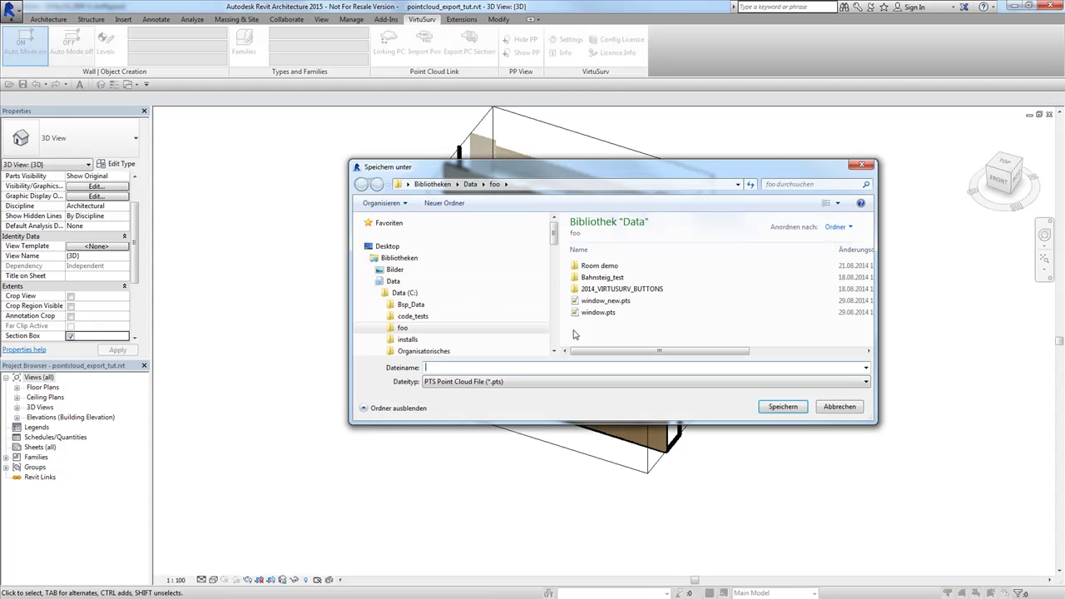
- Save the export in the foo folder as a new PTS file with a name beginning window_revit_pro, based on window_new.pts
click(604, 300)
click(451, 367)
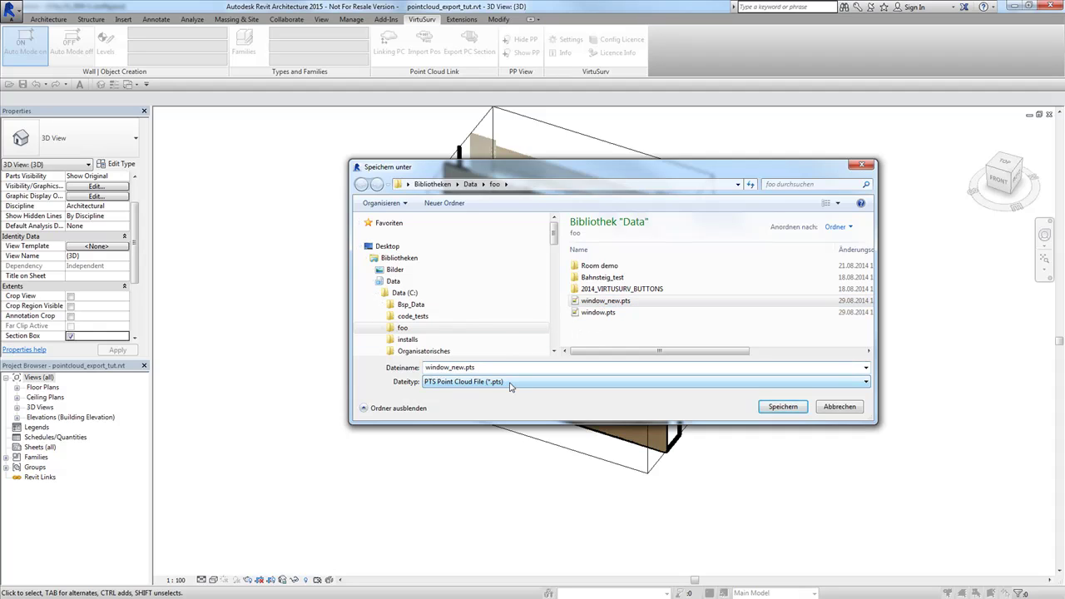
key(Delete)
key(Delete)
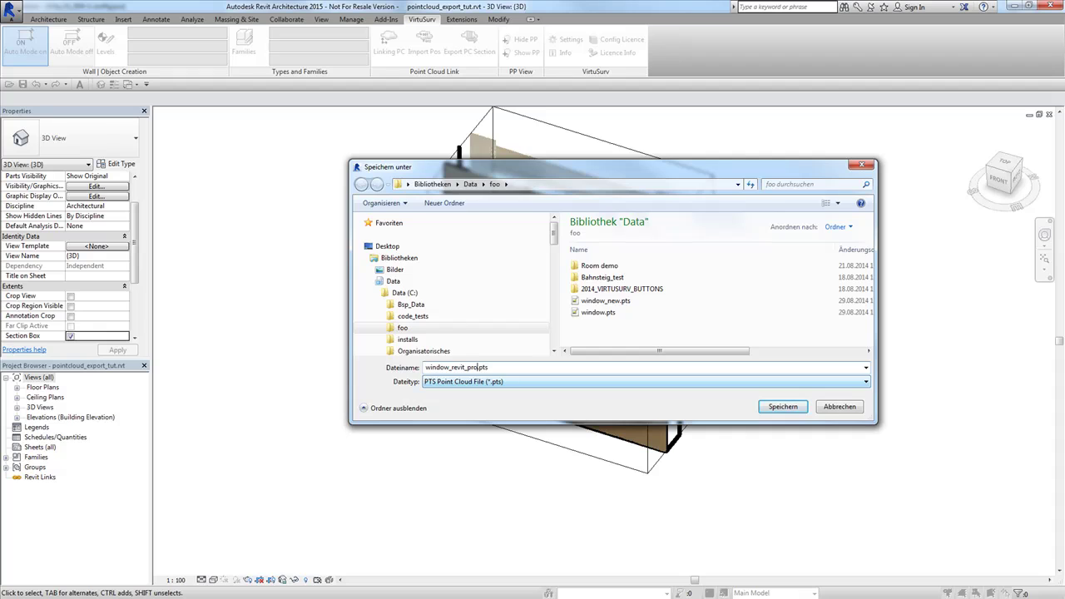
key(Return)
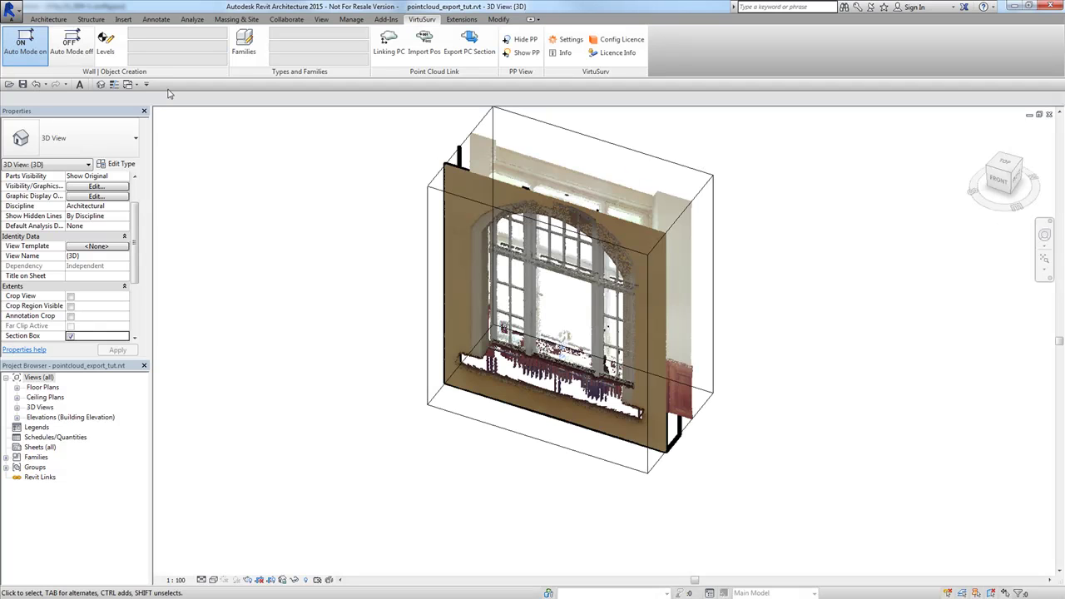
- Switch to the window family's Ref. Level floor plan and insert the point cloud file window_revit_project.pts with VirtuSurv
click(138, 85)
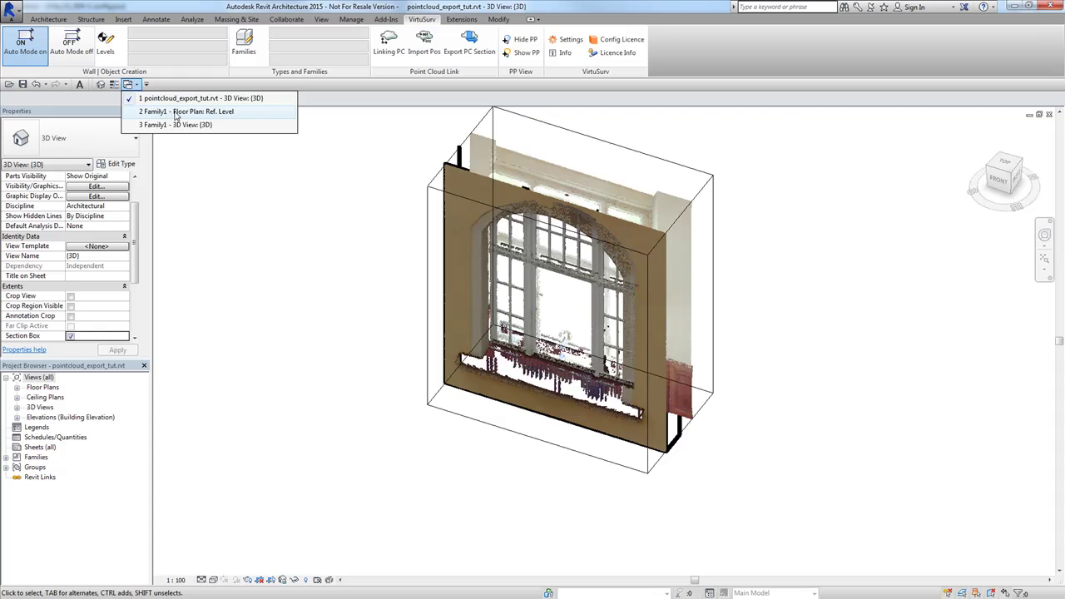
click(187, 111)
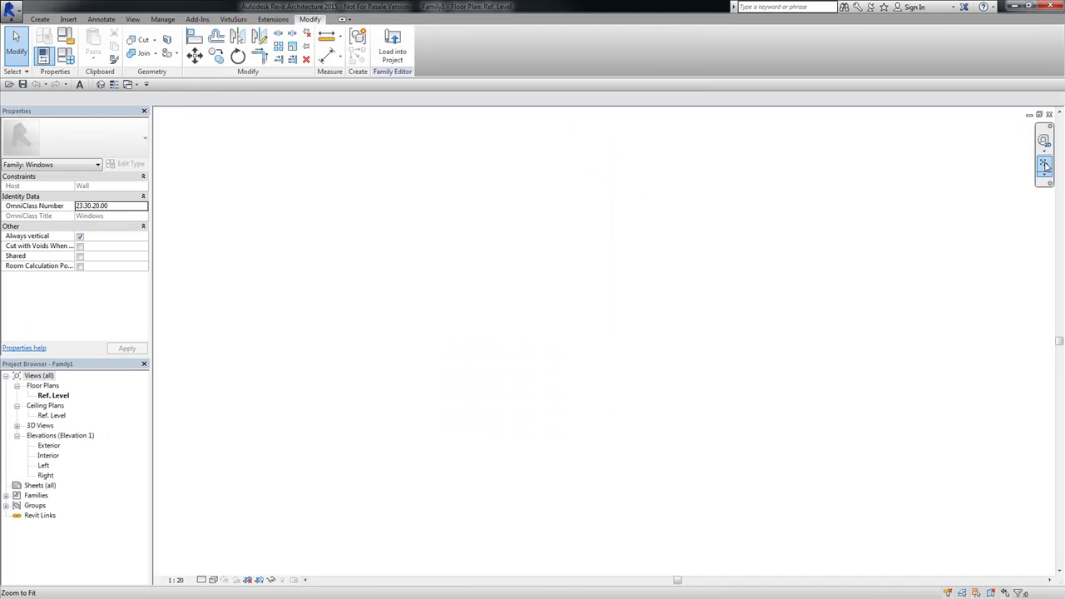
click(233, 19)
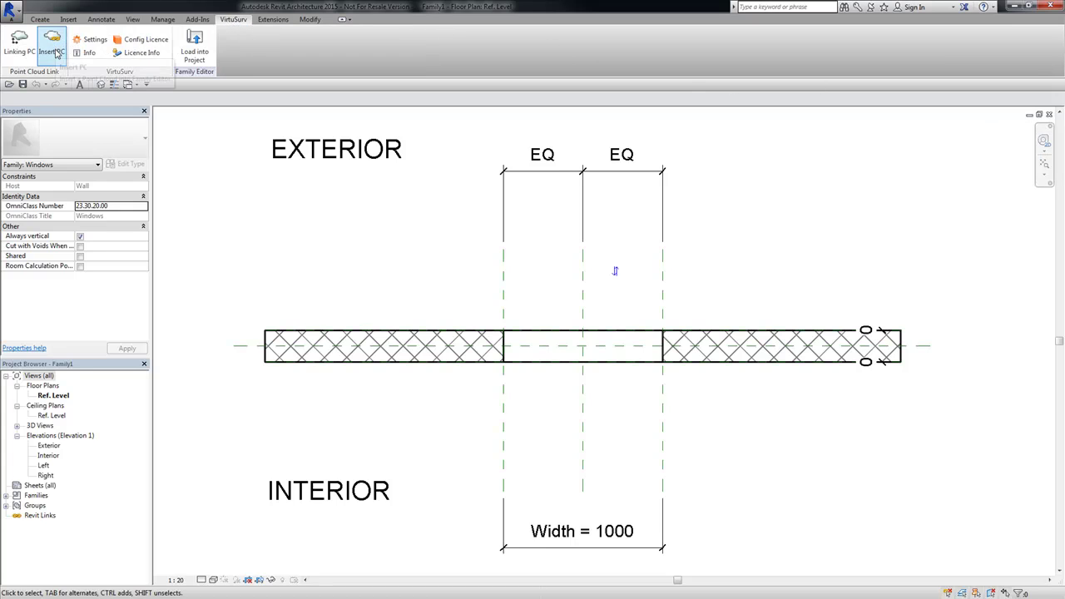
click(55, 52)
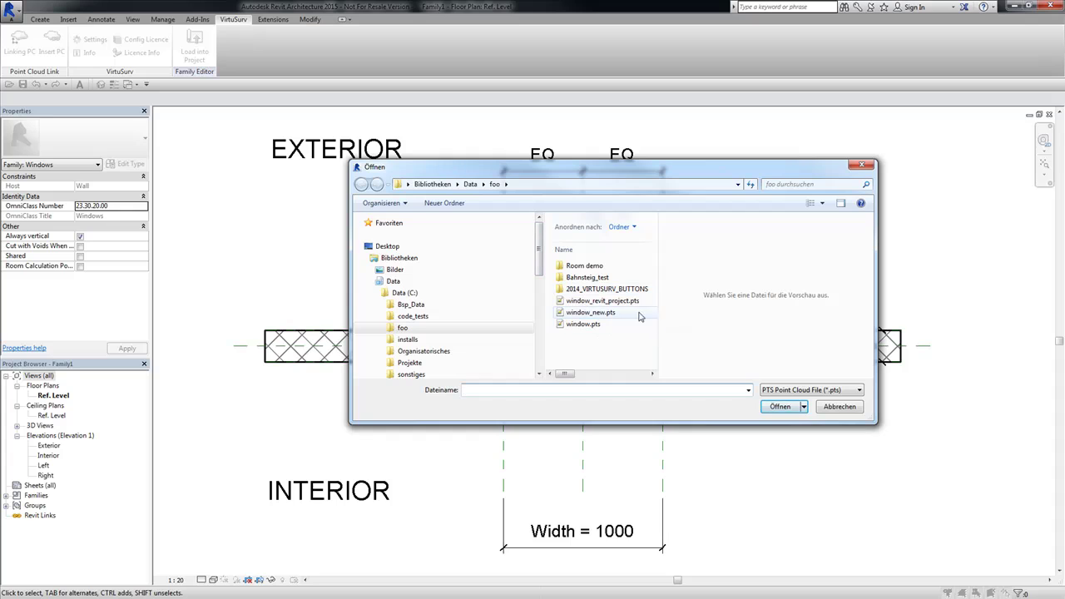
click(612, 301)
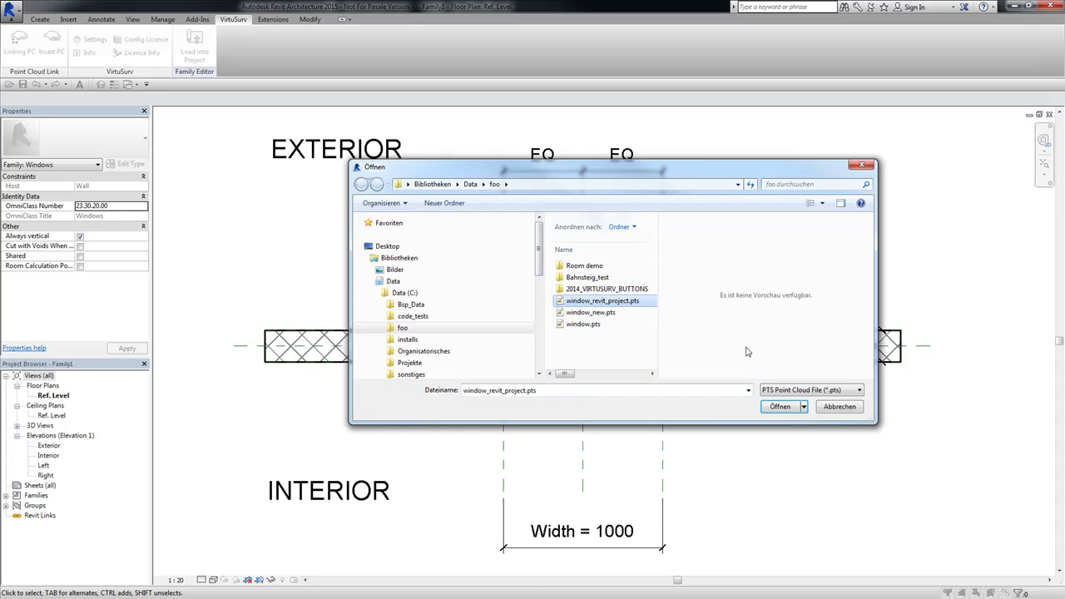
click(782, 407)
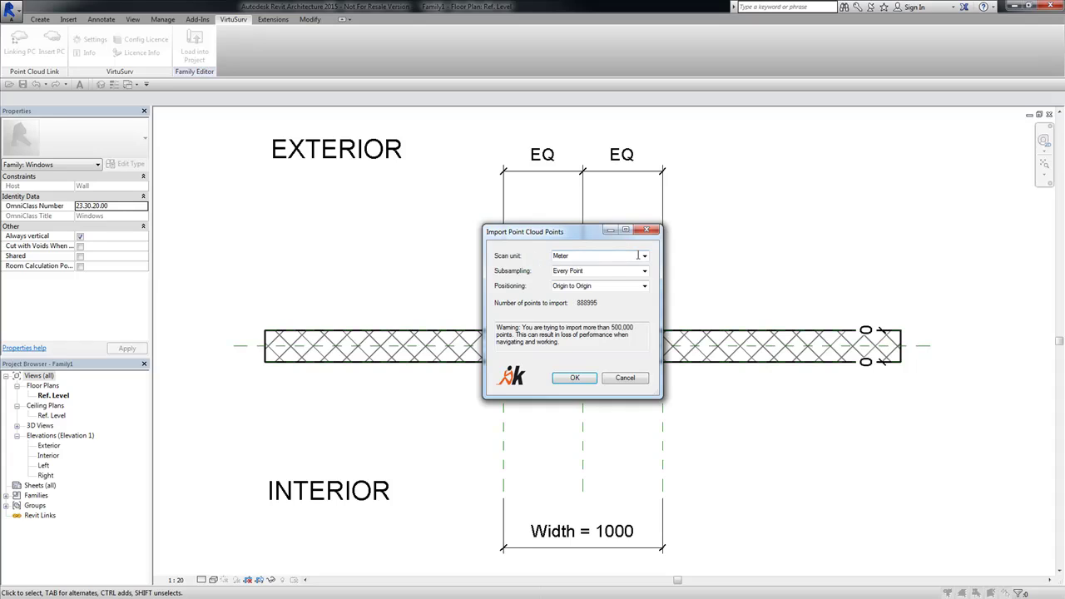
- Set the import subsampling to Every 2nd Point, choose the positioning option and import the points into the family
click(645, 271)
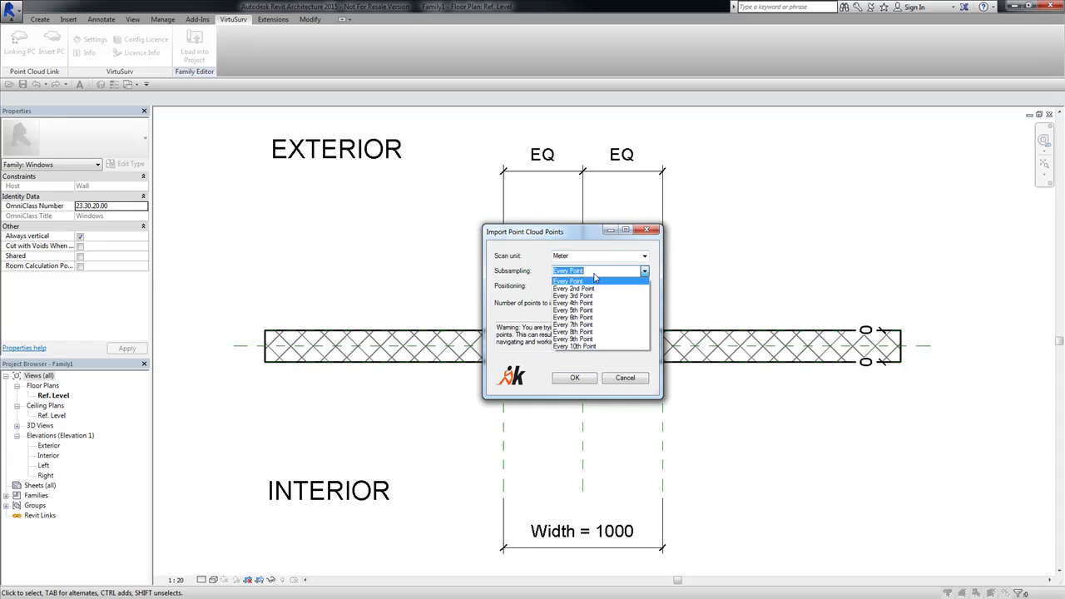
click(599, 284)
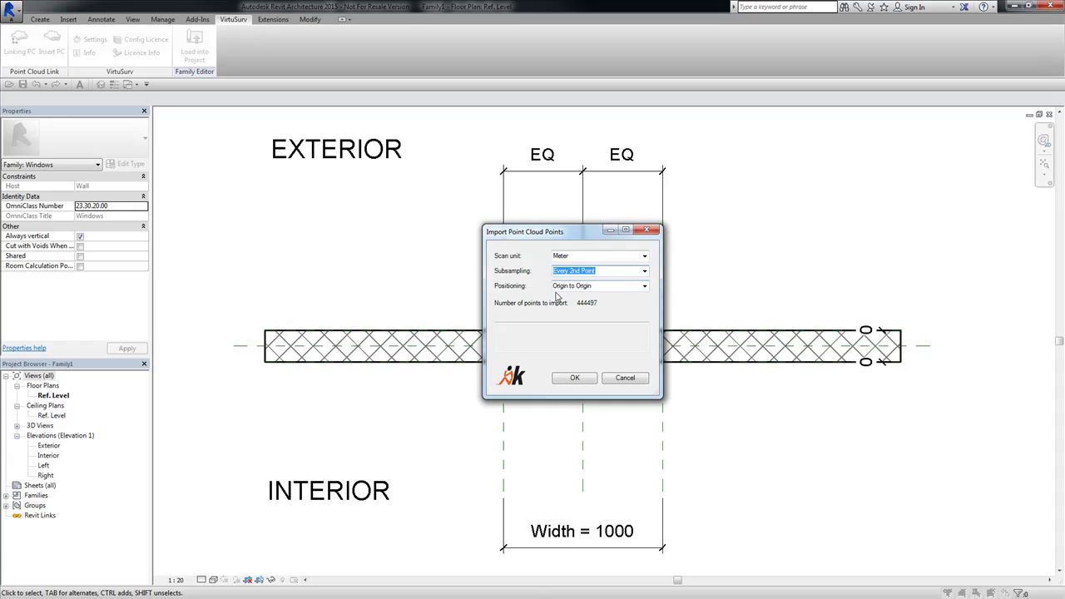
click(645, 286)
click(574, 305)
click(579, 379)
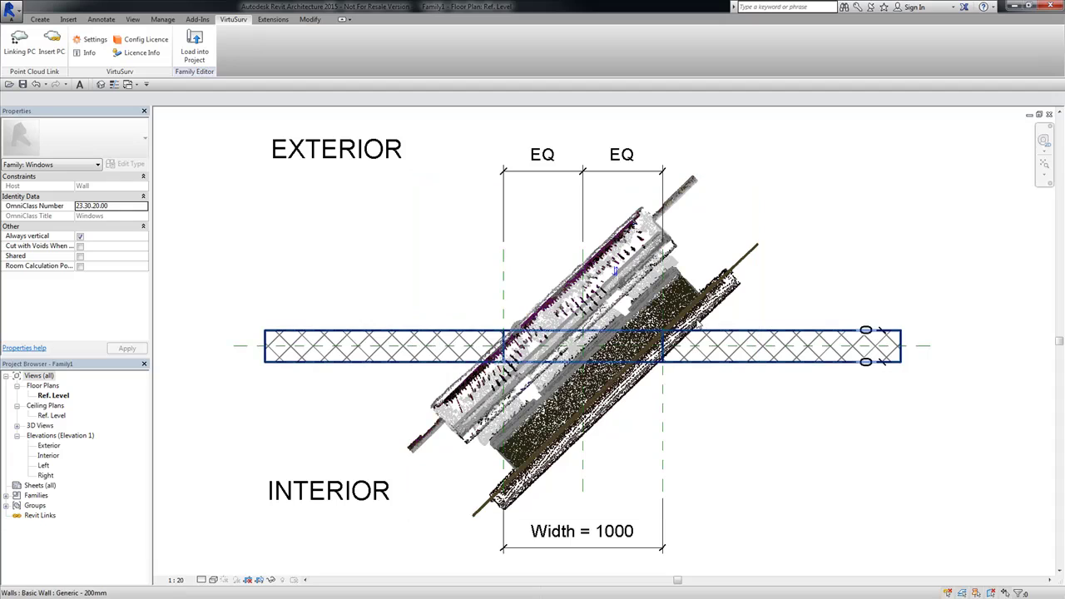
- Rotate the imported point cloud about its lower interior end until the window runs parallel to the host wall
click(615, 272)
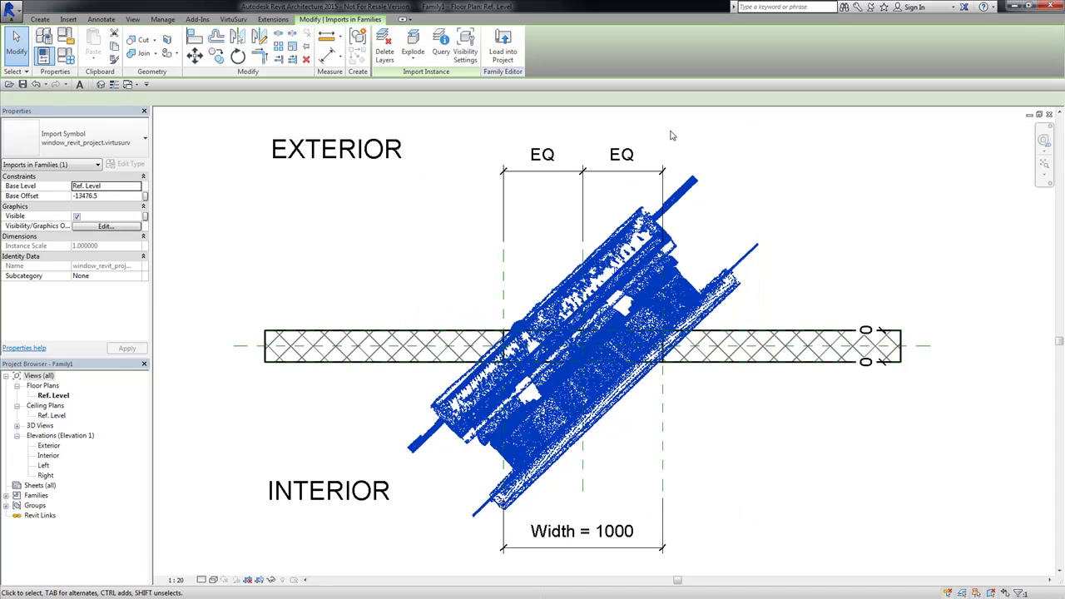
click(238, 56)
click(337, 98)
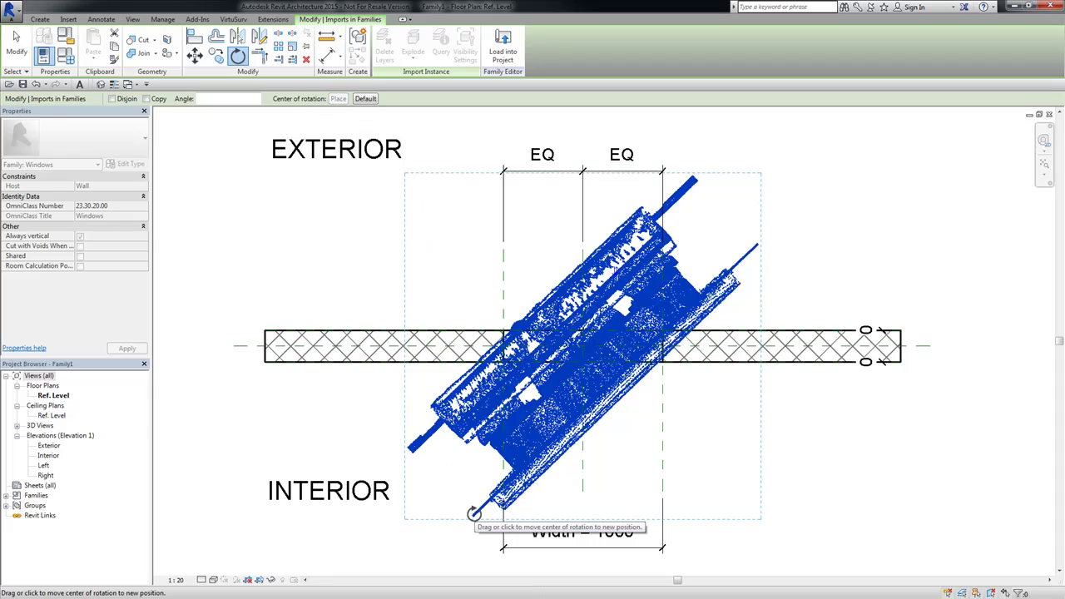
click(473, 513)
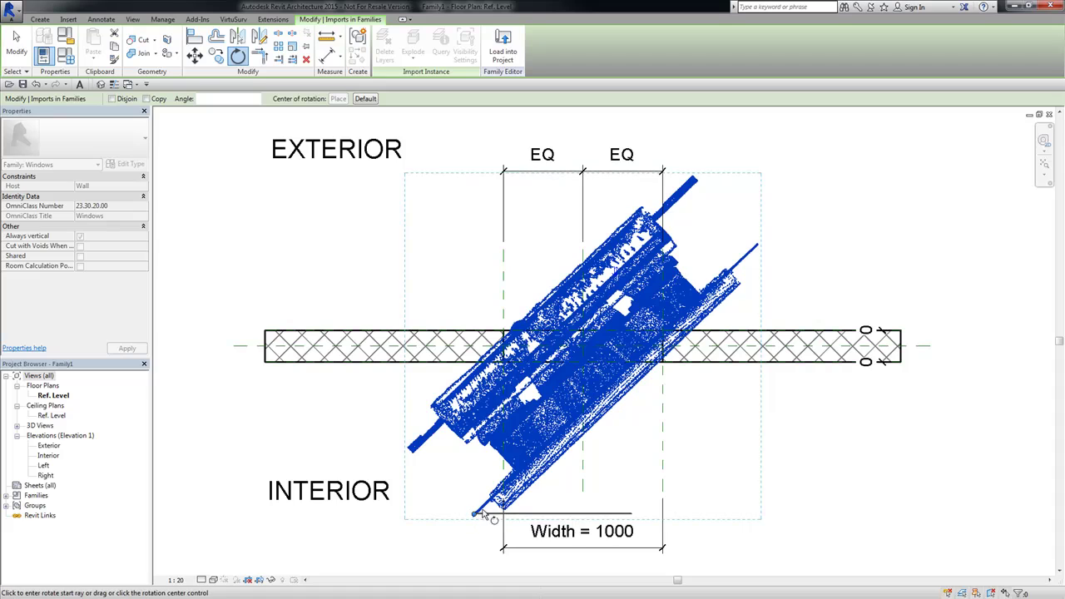
click(768, 260)
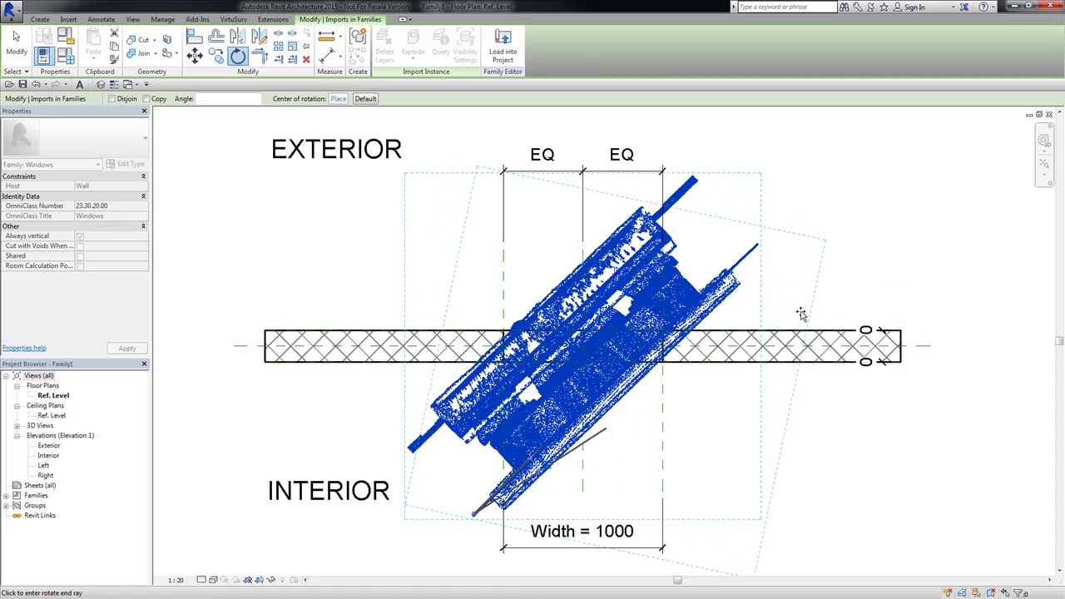
click(877, 503)
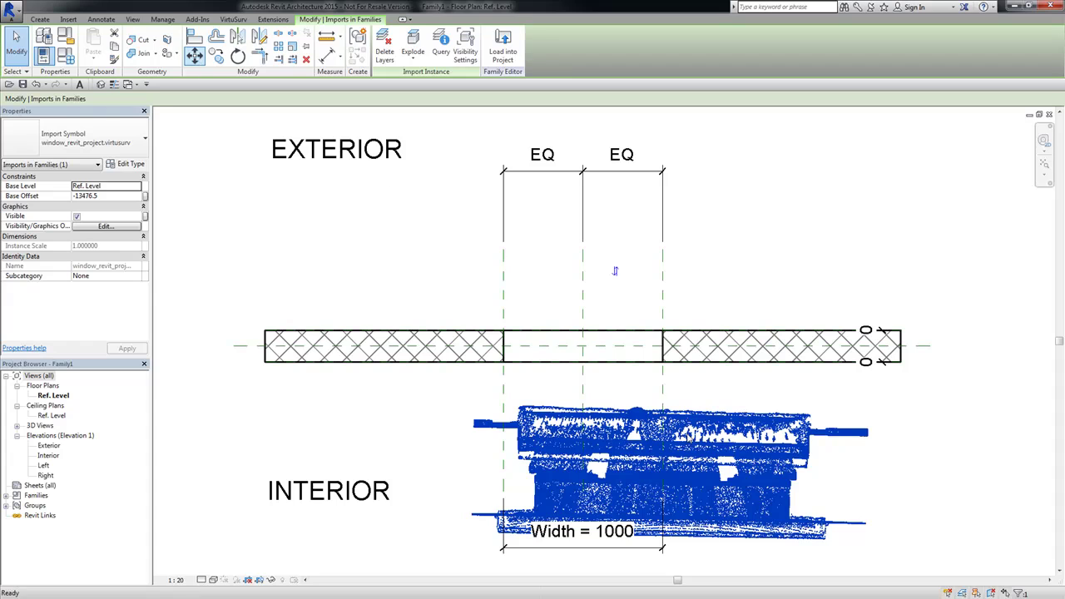
- Move the point cloud from its centre to the midpoint of the wall opening and inspect its placement in 3D
key(m)
key(v)
click(663, 476)
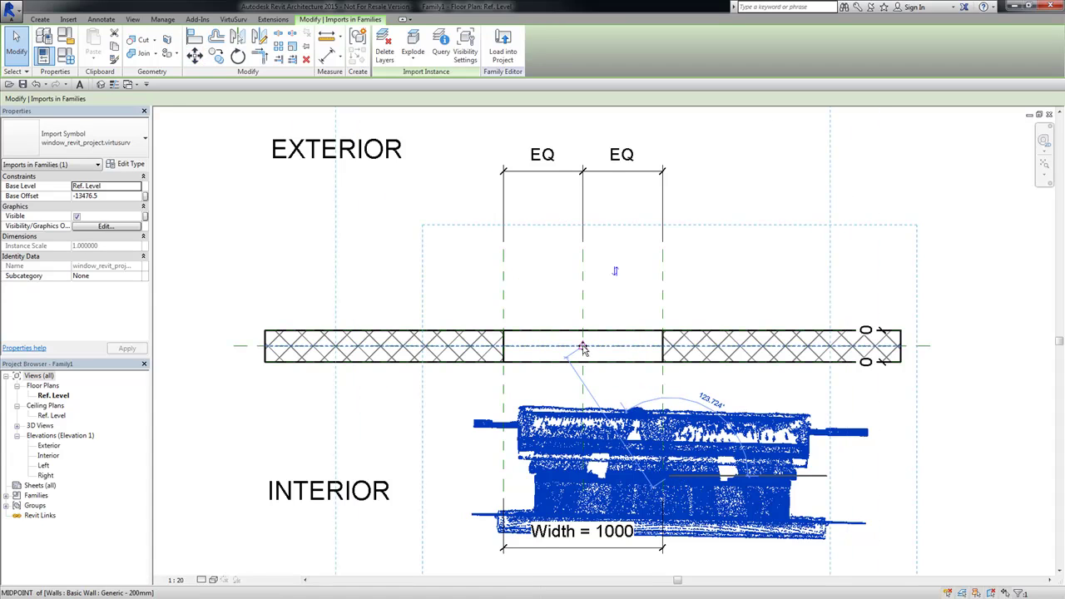
click(582, 347)
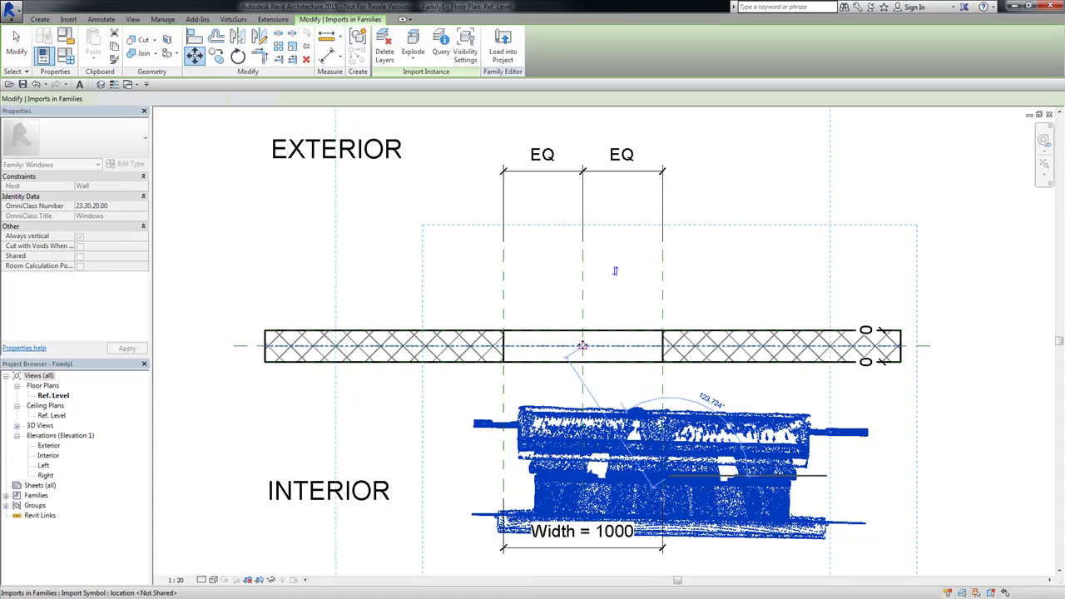
click(745, 487)
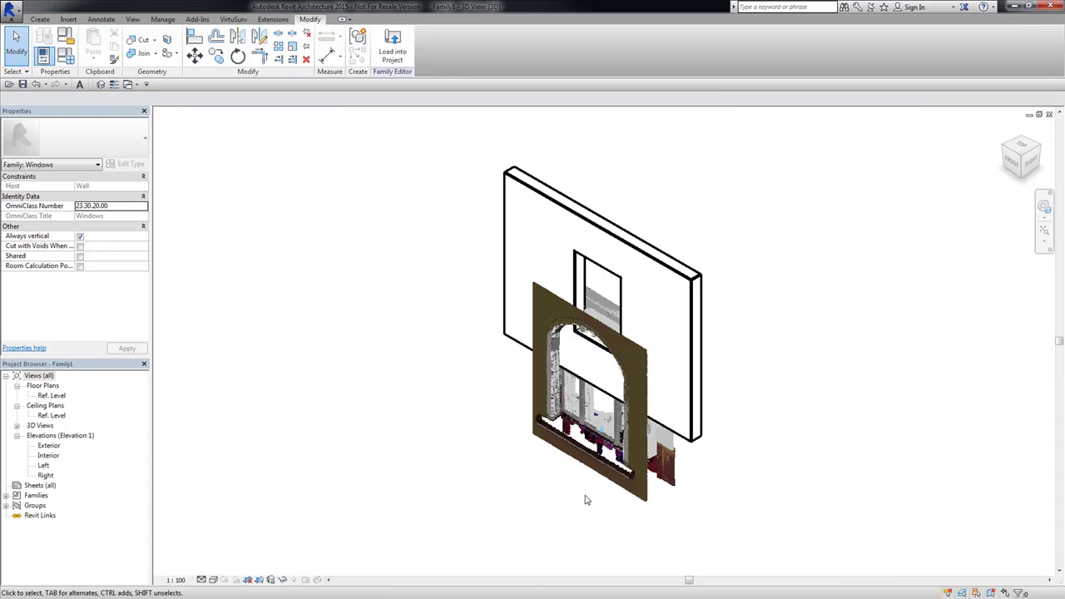
shift+middle_drag(572, 496, 780, 409)
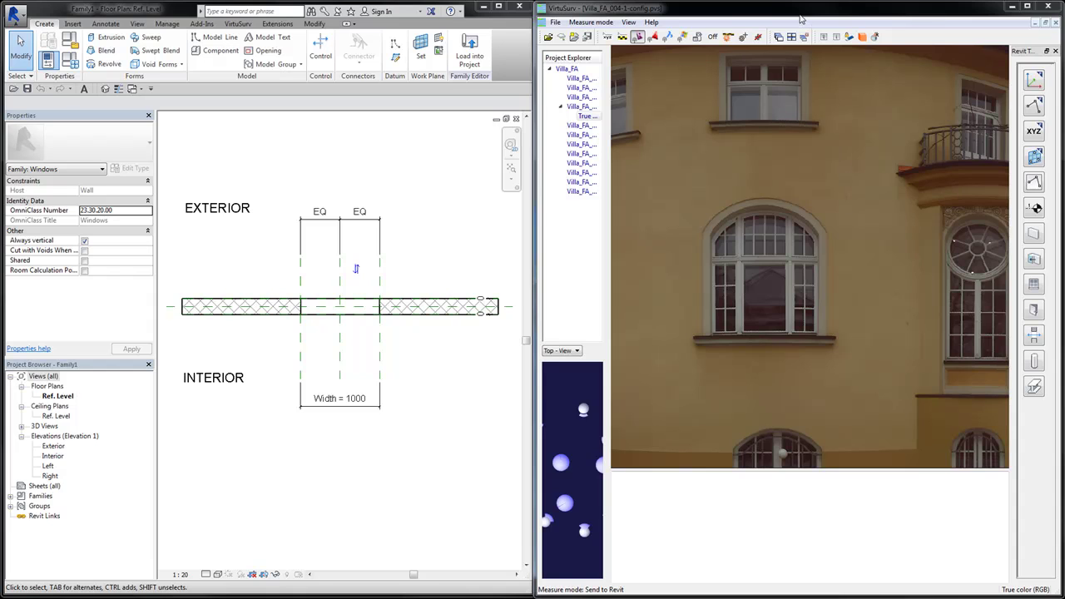
- In VirtuSurv, start defining the full project coordinates and mark two façade points either side of the arched window for the x-axis
scroll(806, 239, down, 3)
scroll(796, 266, up, 5)
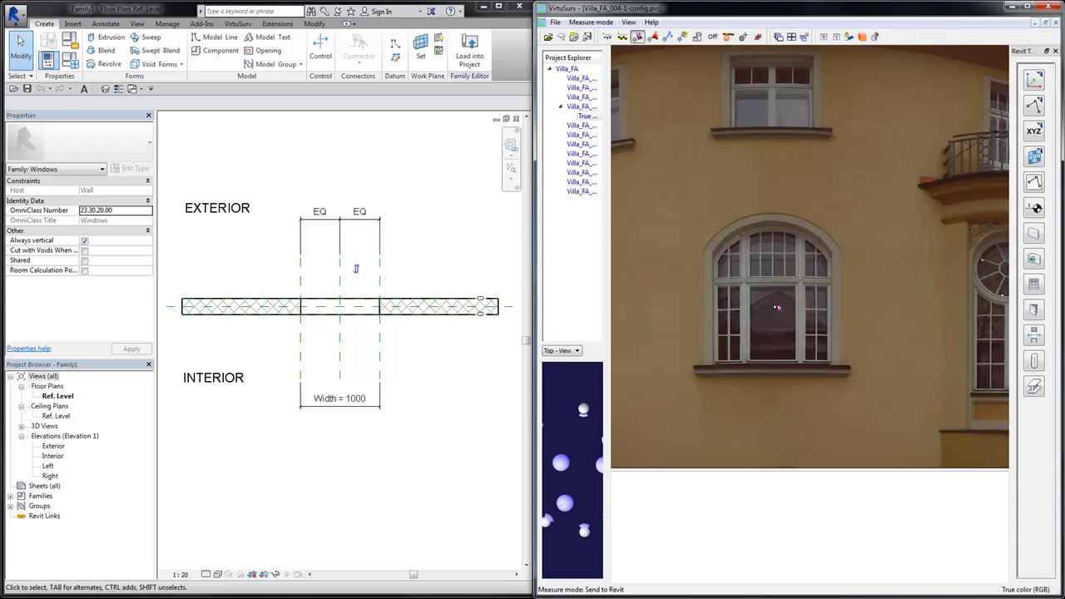
scroll(777, 306, up, 2)
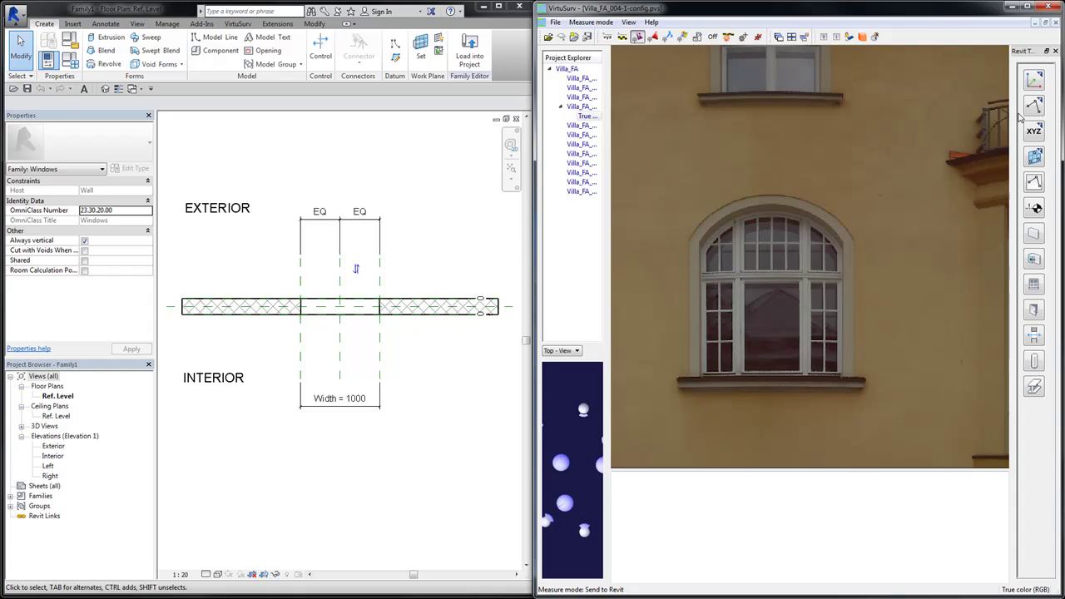
click(1036, 80)
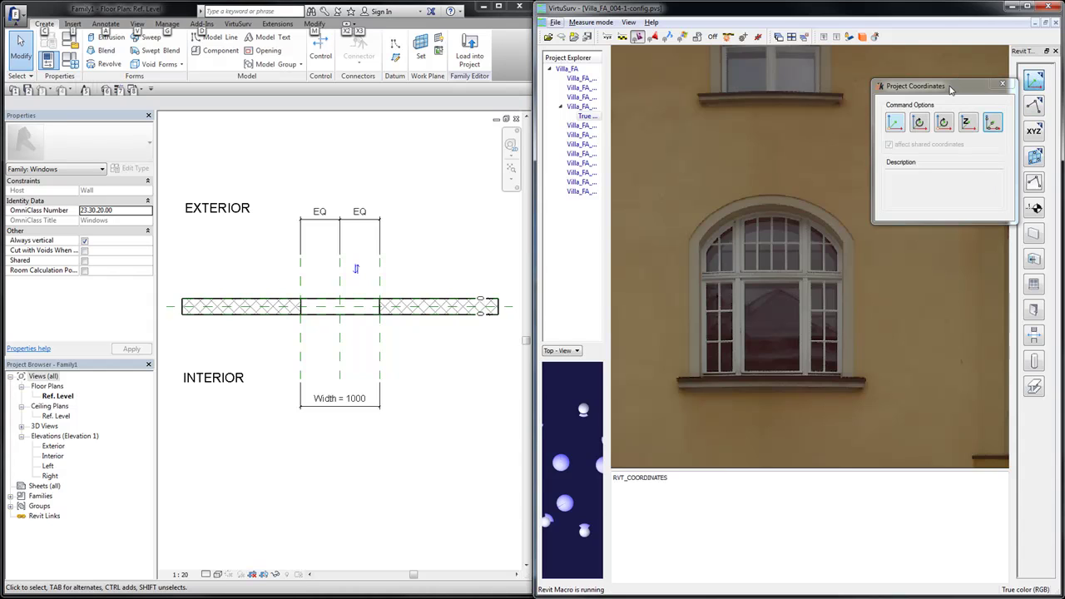
drag(927, 72, 930, 65)
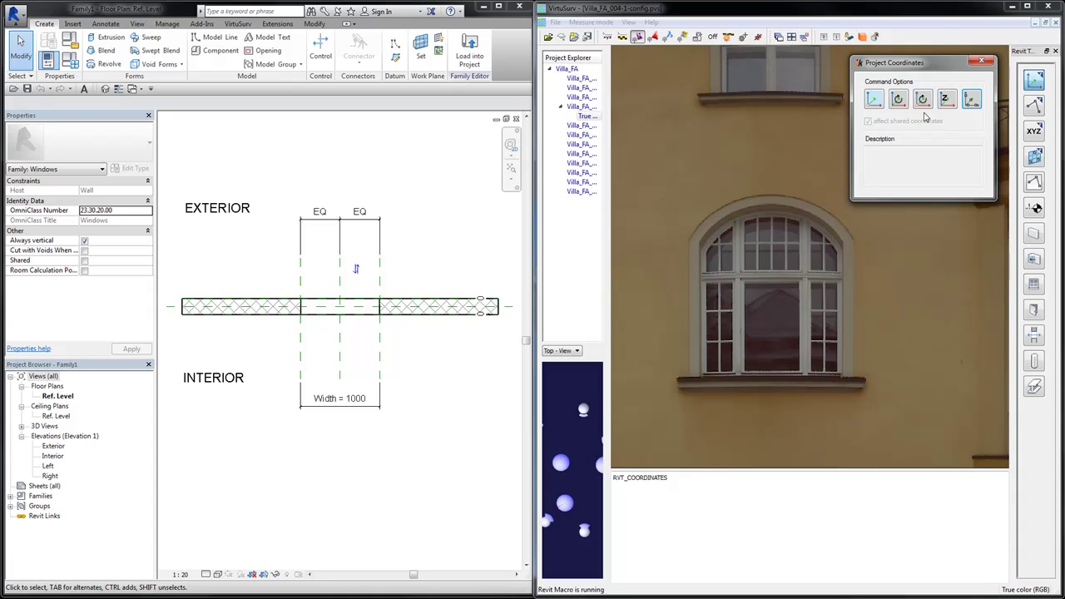
click(973, 102)
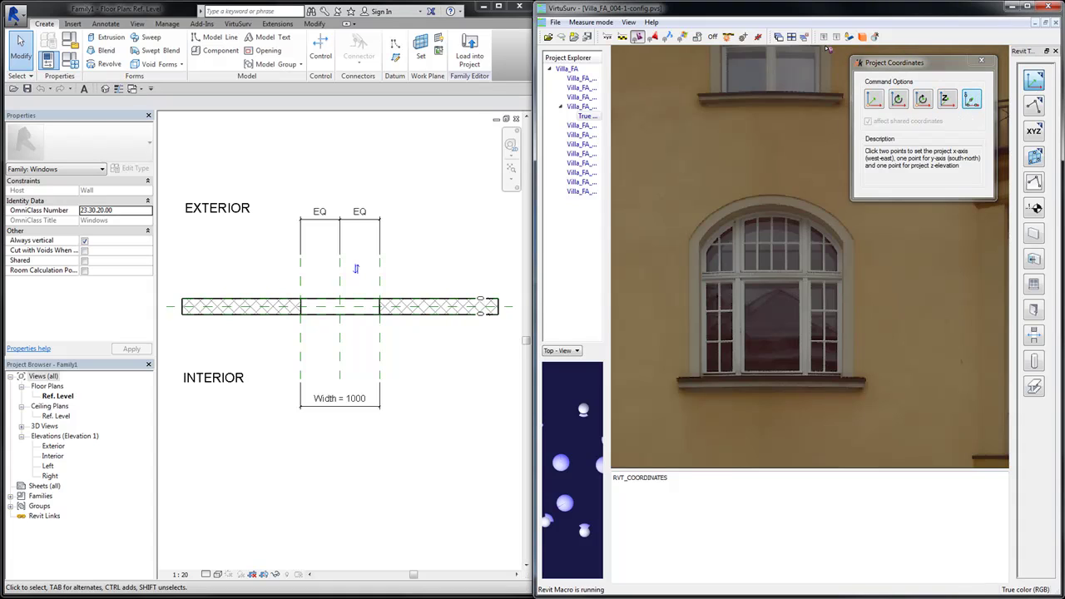
scroll(865, 236, down, 3)
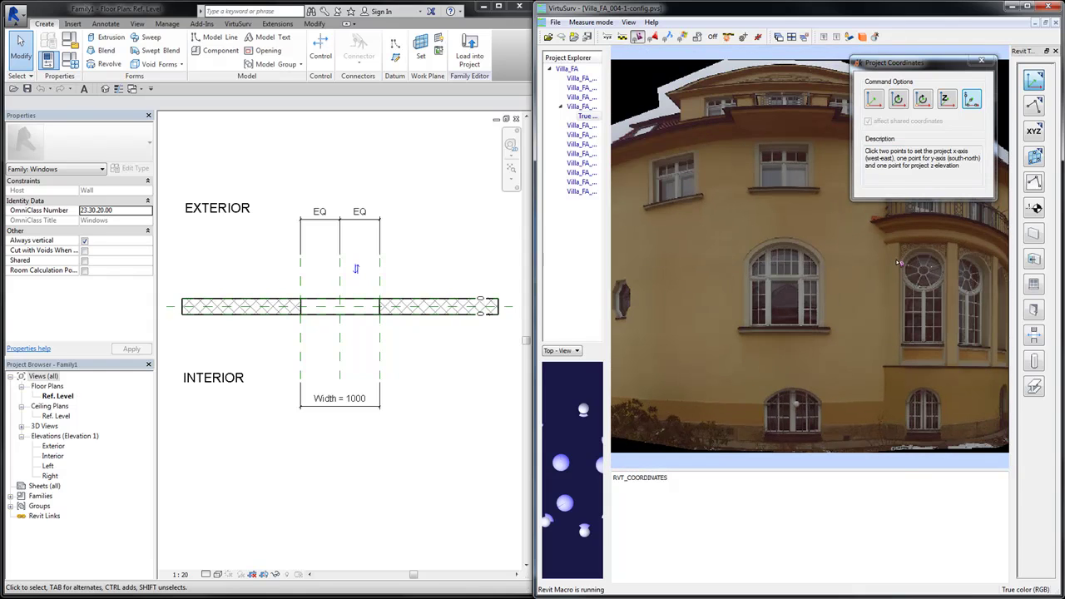
click(680, 294)
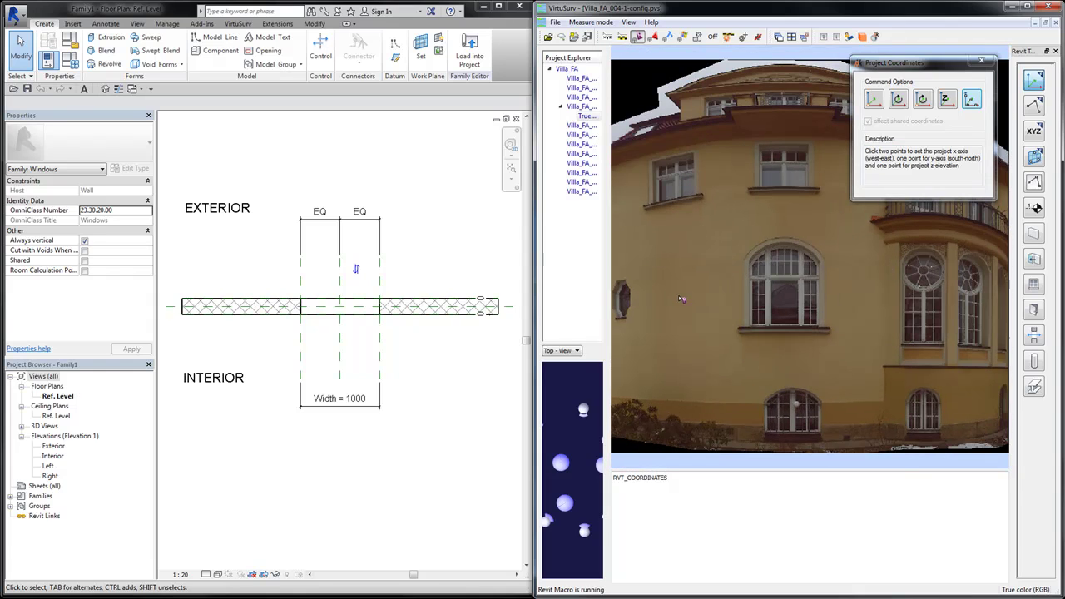
click(874, 298)
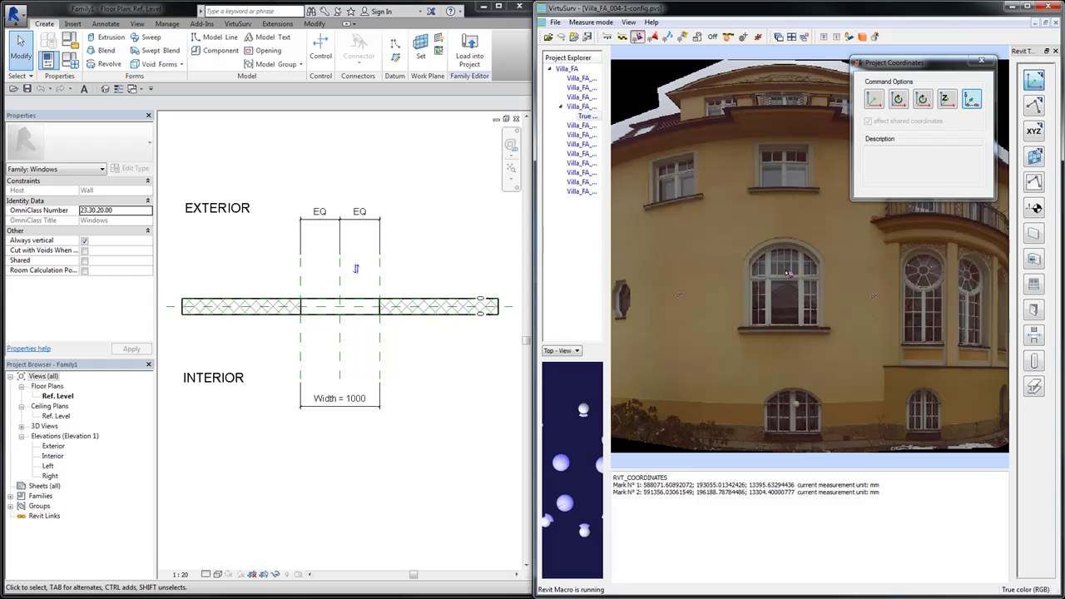
- Mark the centre of the upper window panes for the y-axis and a wall point below the sill for the z-elevation, and finish the coordinate setup
scroll(791, 275, up, 5)
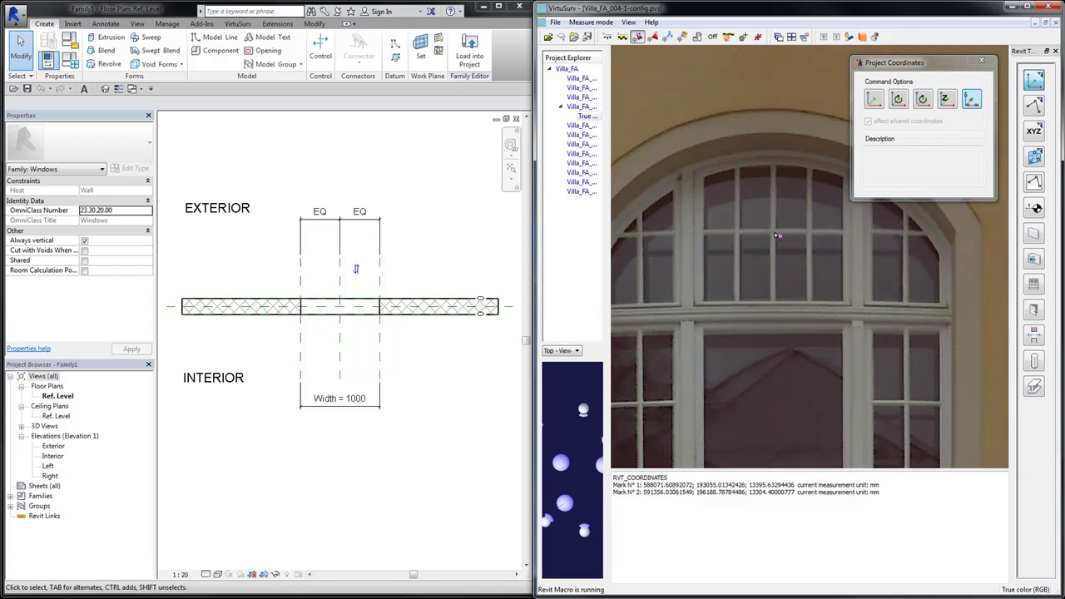
click(773, 234)
scroll(774, 235, down, 5)
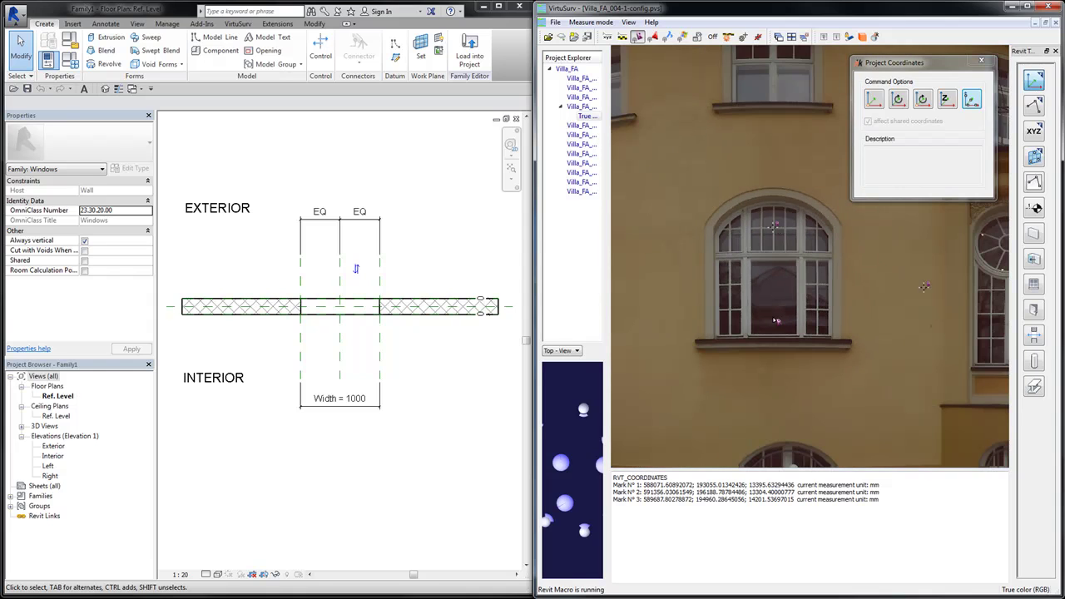
scroll(778, 300, down, 2)
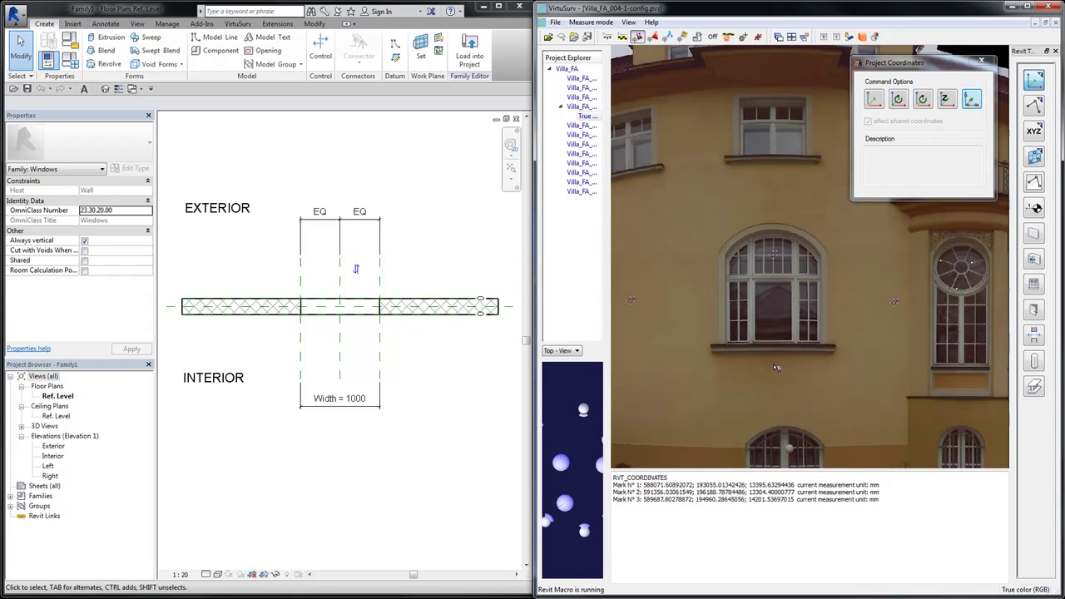
click(780, 408)
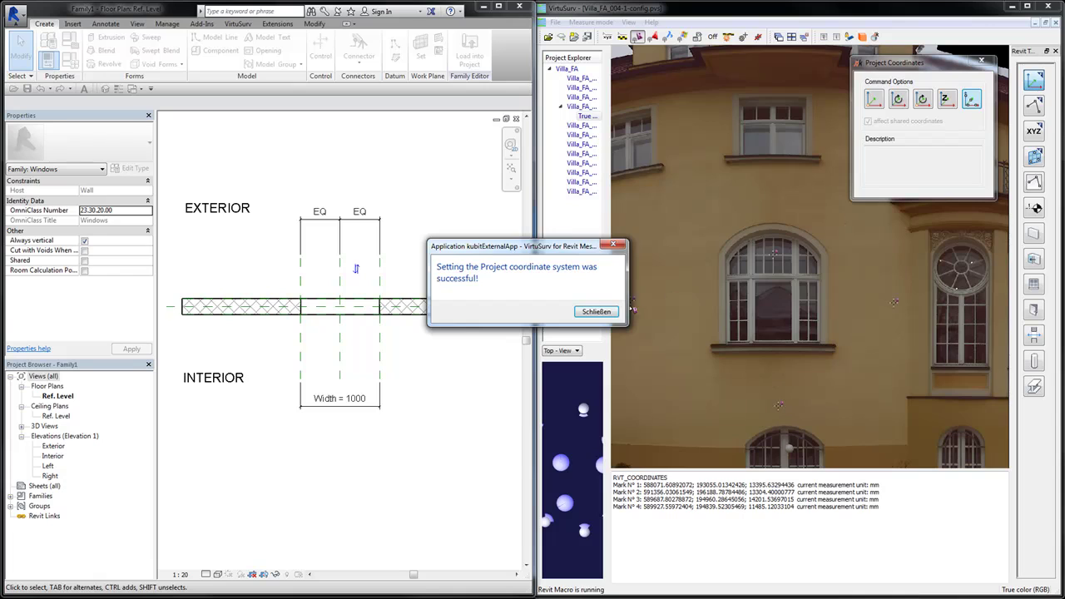
click(597, 311)
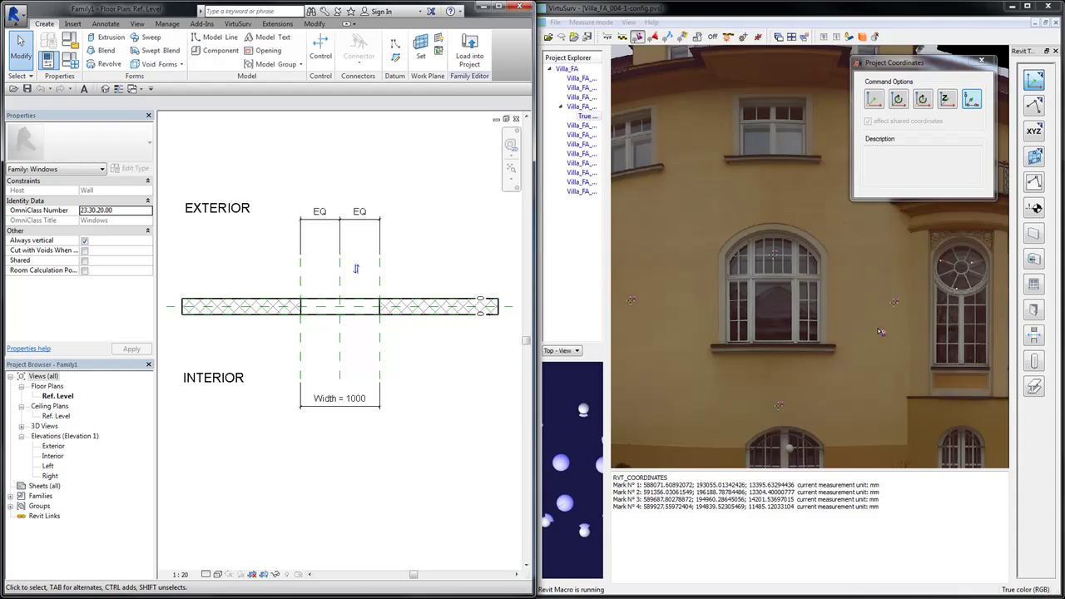
- Create a three-point model curve along the window's arch, from its left springing over the crown to the right springing
click(1034, 106)
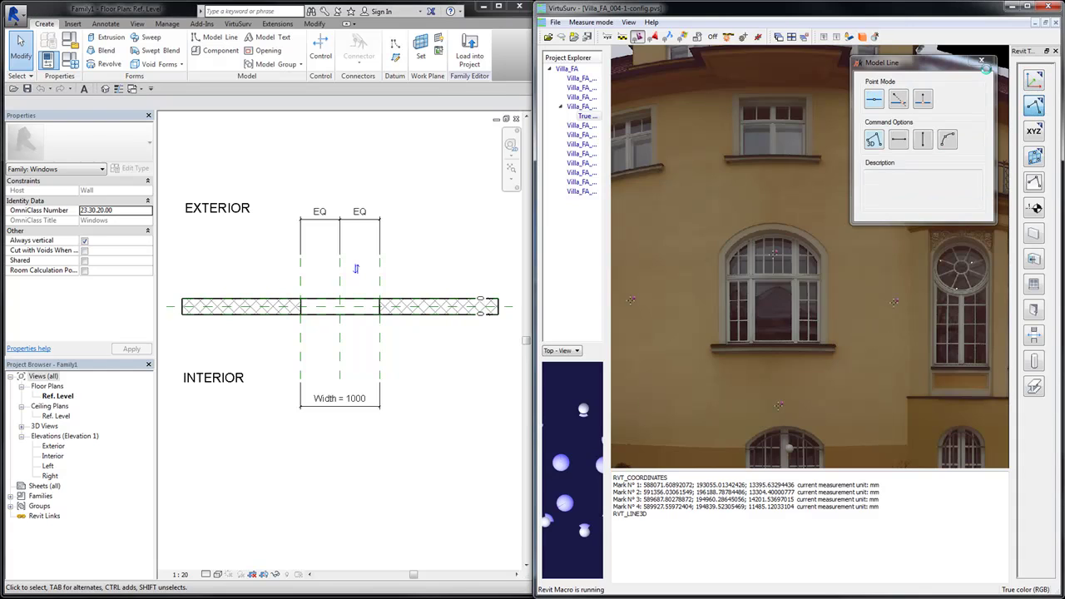
drag(965, 63, 982, 92)
click(963, 169)
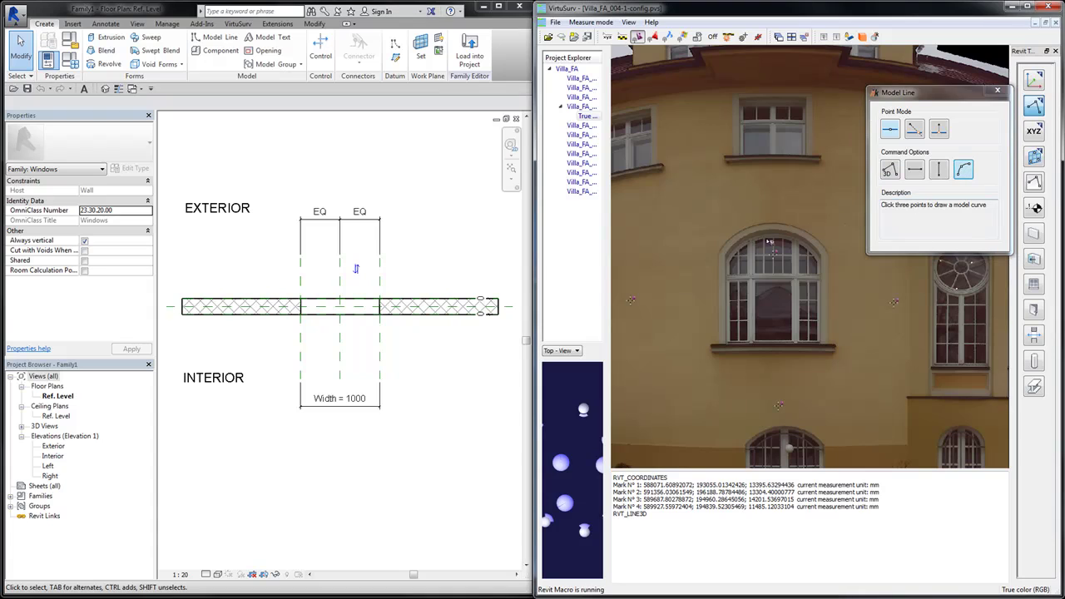
scroll(752, 256, up, 3)
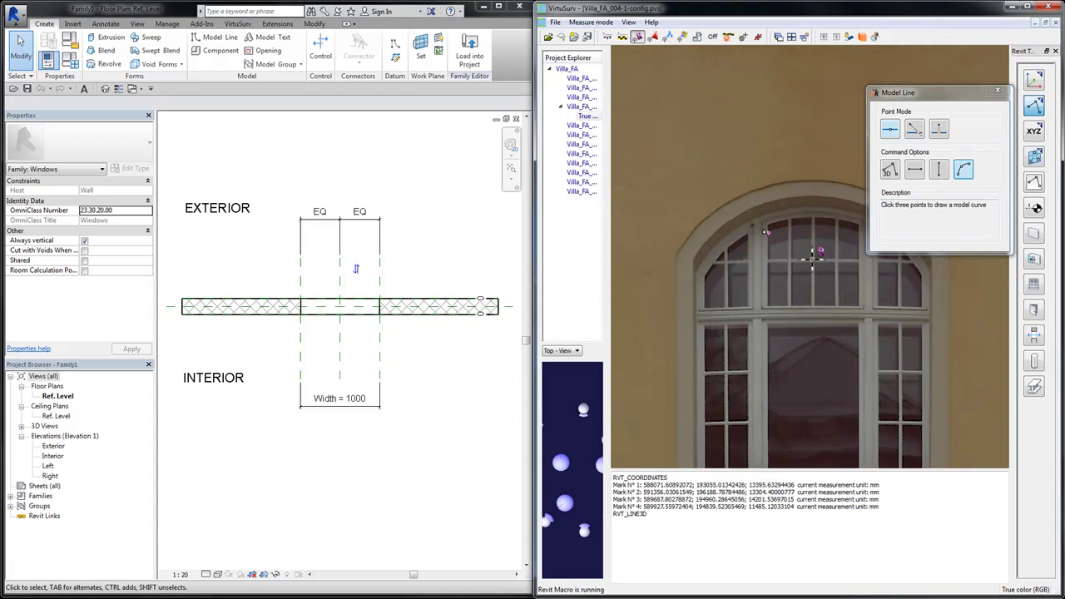
click(696, 250)
click(811, 199)
scroll(824, 213, down, 2)
scroll(851, 228, up, 2)
click(884, 268)
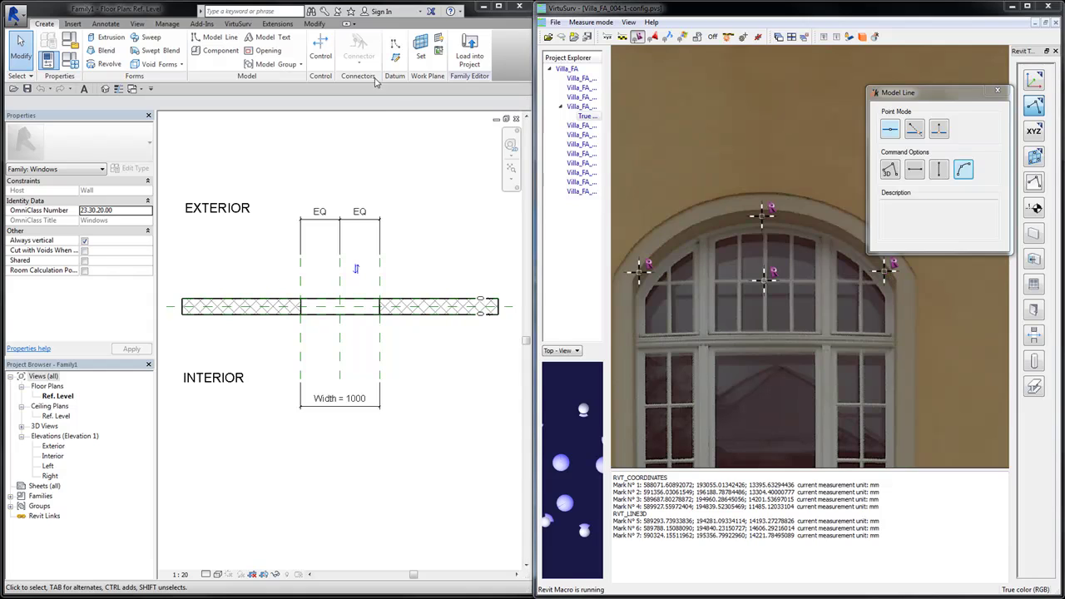
- Switch to the Revit window family, show the wall and arch curve in 3D, and set the view scale to 1:50
click(381, 109)
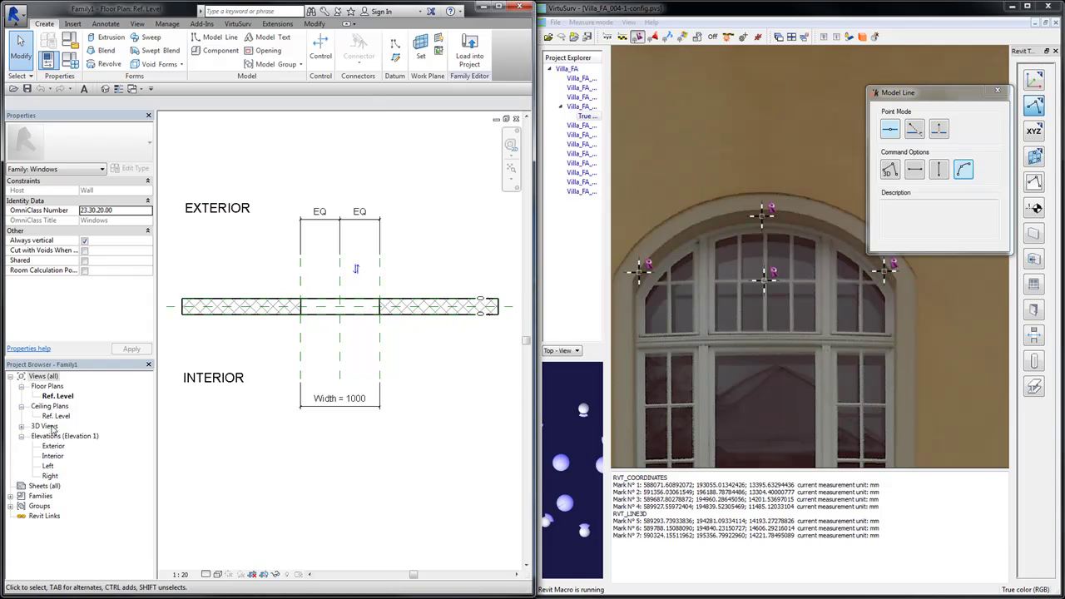
key(3)
key(d)
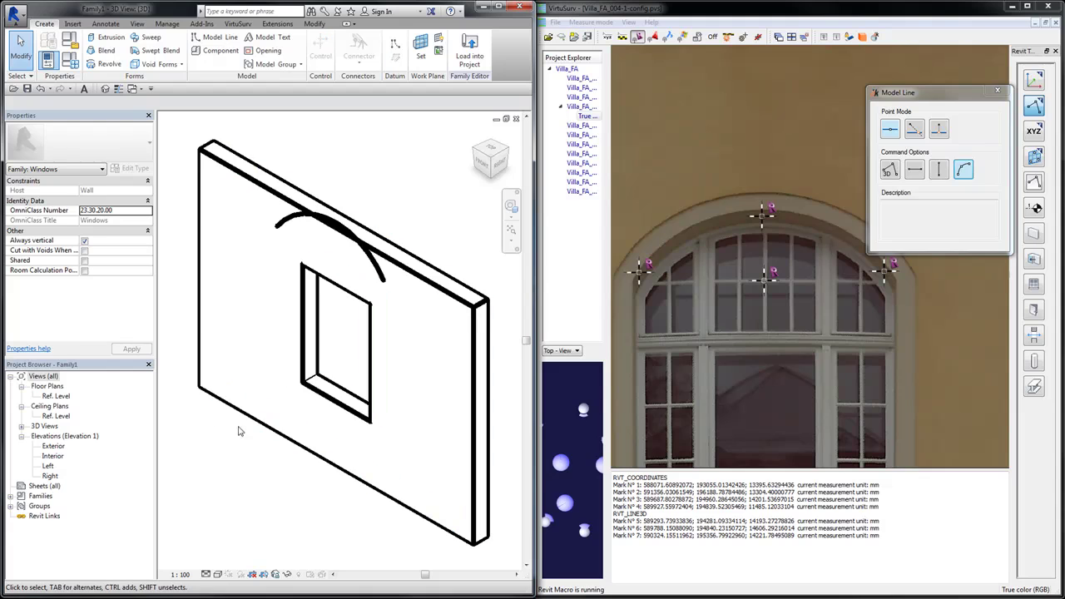
shift+middle_drag(233, 462, 248, 542)
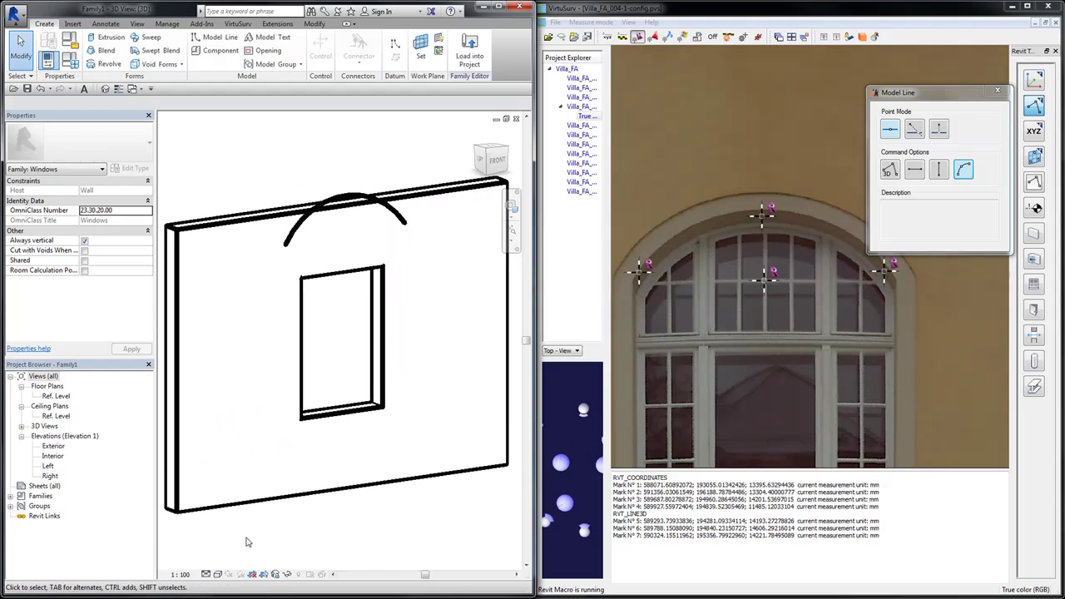
click(180, 575)
click(183, 489)
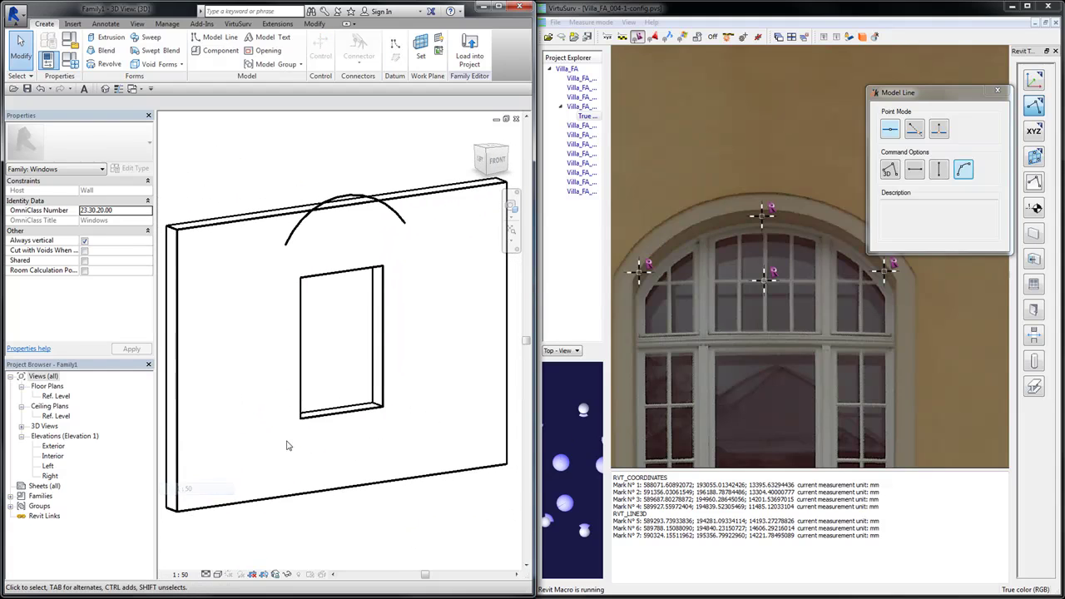
scroll(310, 397, down, 1)
- In VirtuSurv, create a vertical model line along the window's right jamb, from just below the arch springing down to the sill
click(962, 170)
click(937, 170)
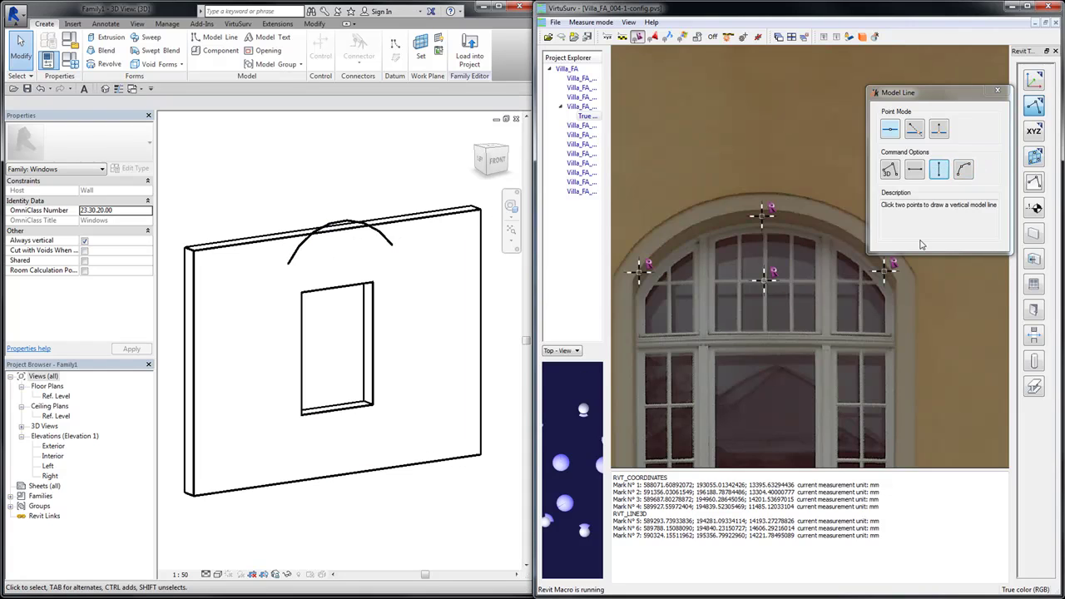
scroll(895, 301, up, 2)
click(897, 289)
scroll(897, 289, down, 3)
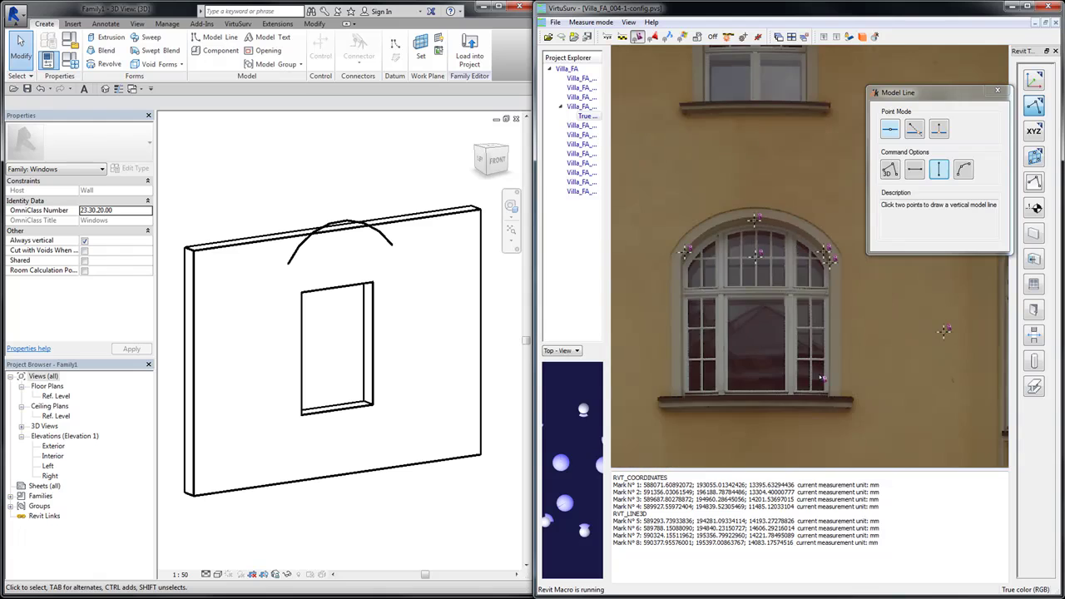
scroll(829, 395, up, 4)
click(841, 385)
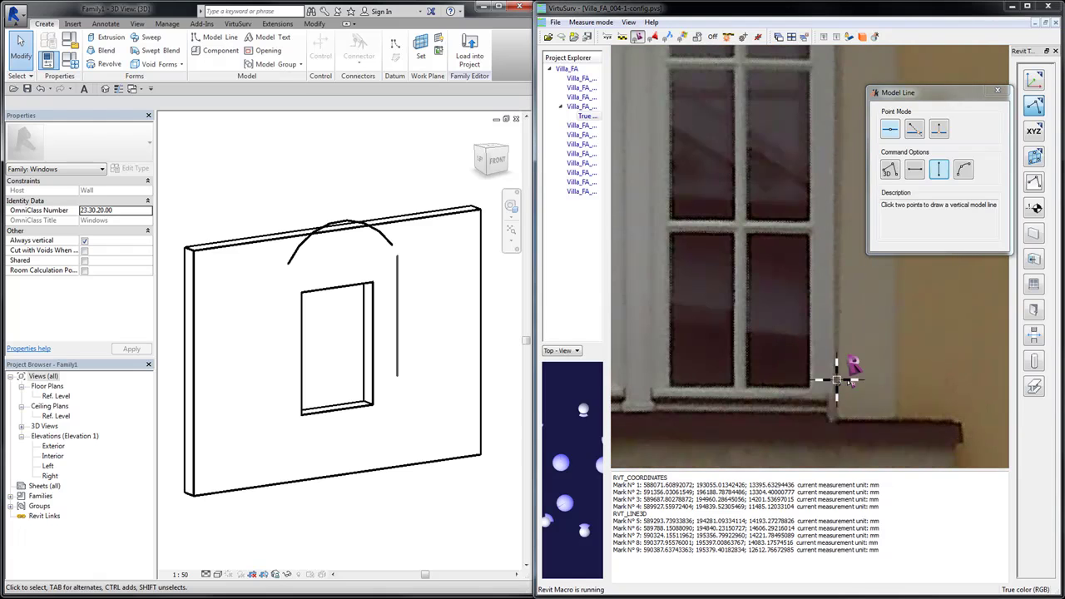
- Create a vertical model line along the window's left jamb, from the sill up to just below the arch springing
scroll(841, 385, down, 3)
scroll(663, 384, up, 2)
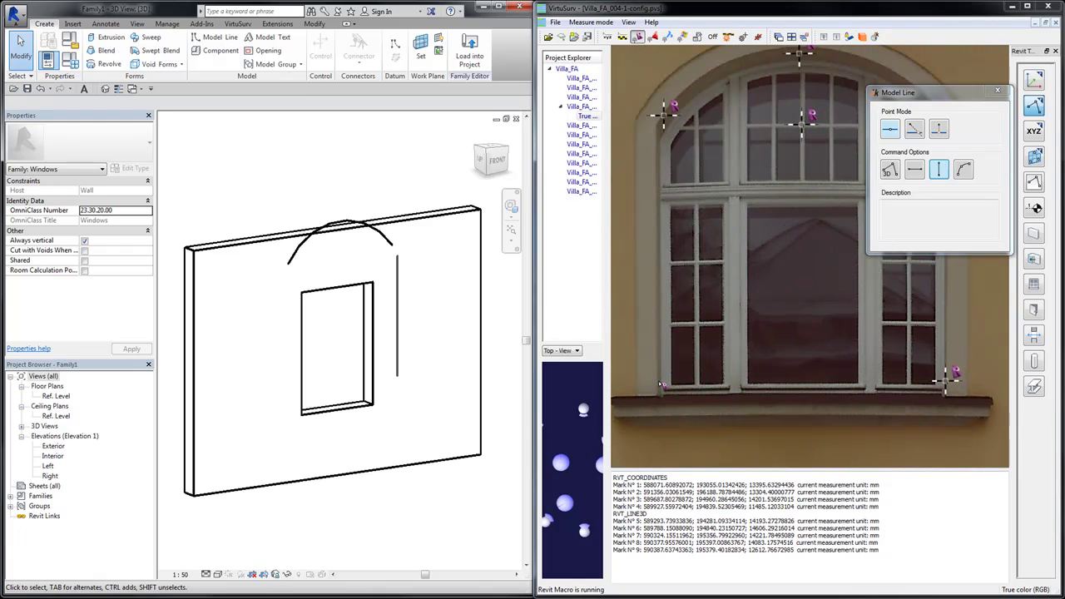
click(661, 384)
click(659, 147)
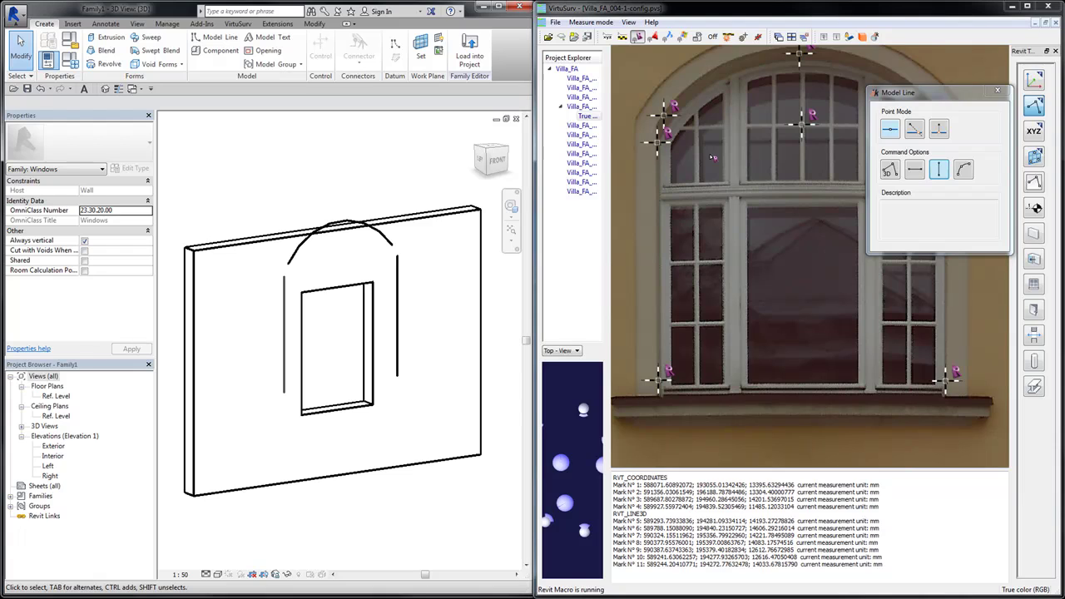
- Create a horizontal model line along the window sill between the lower left and lower right corners of the opening
click(913, 171)
click(656, 399)
scroll(961, 399, up, 3)
click(949, 398)
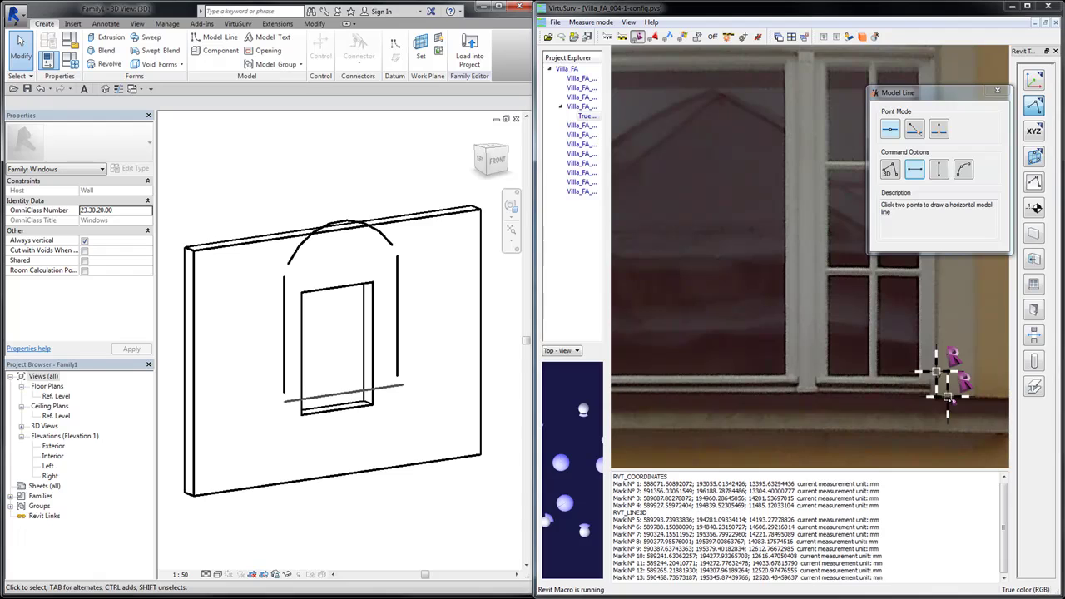
- In Revit, stretch the wall's top edge above the arch to an unconnected height of about 3672 mm
scroll(373, 357, up, 3)
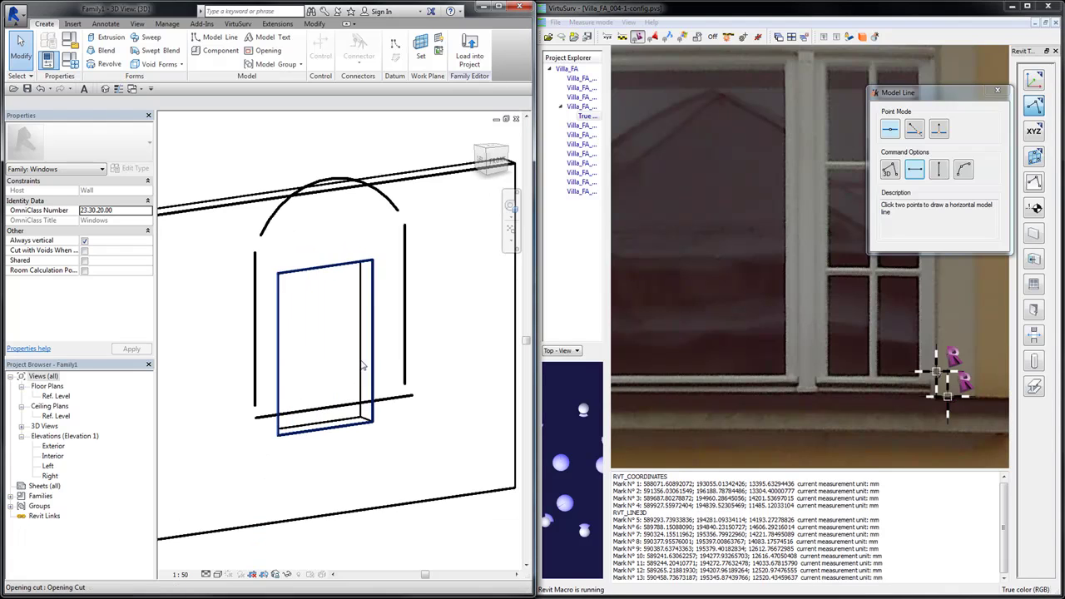
shift+middle_drag(352, 333, 400, 242)
click(397, 234)
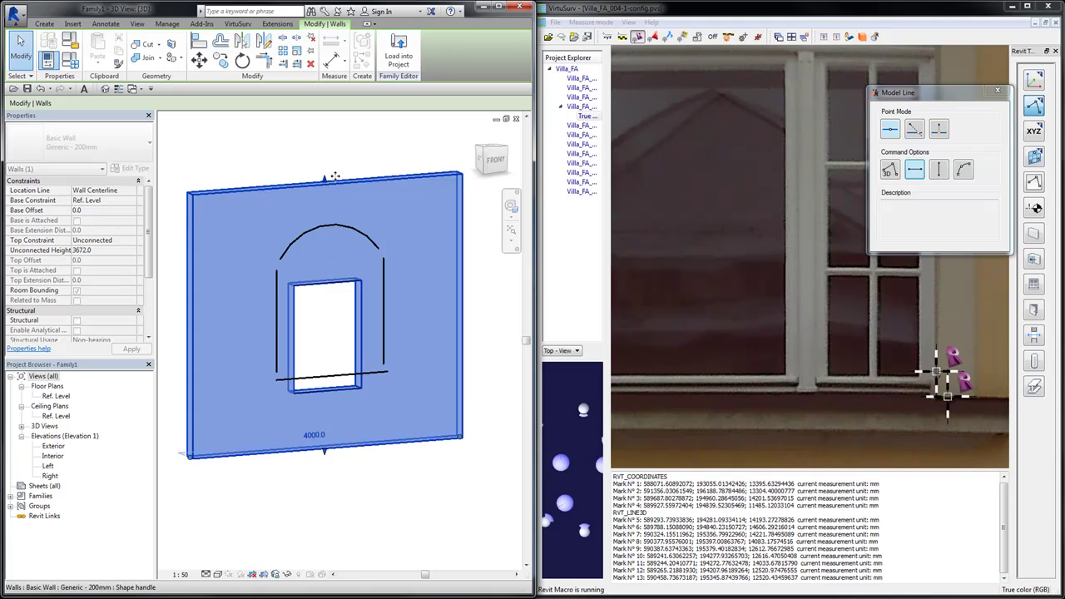
click(331, 172)
scroll(329, 289, up, 2)
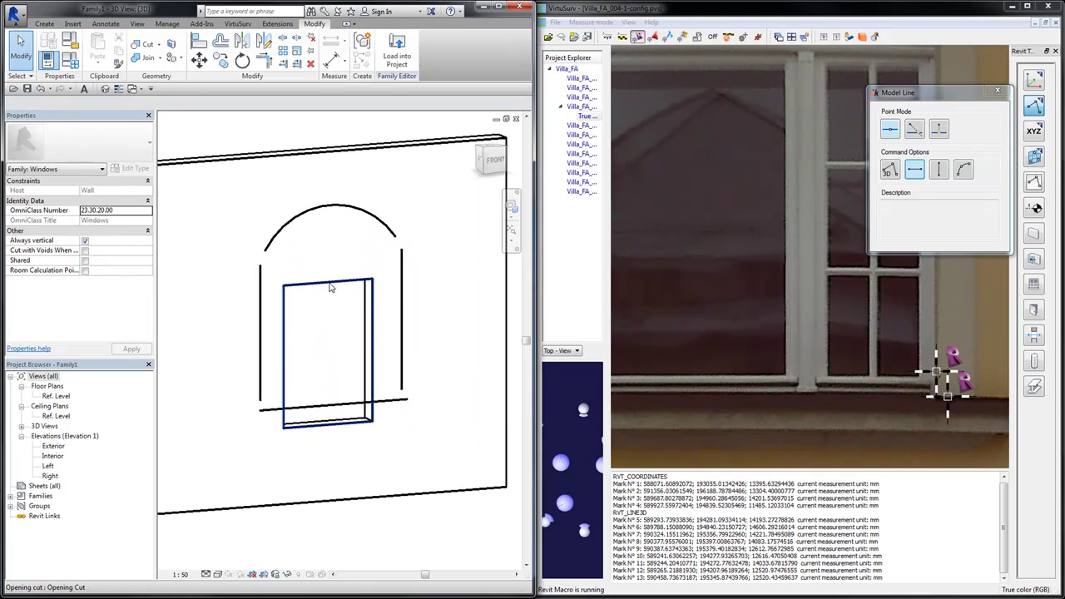
- Edit the opening cut's sketch and pick the arch, both jamb lines and the sill line as new boundary lines
click(330, 287)
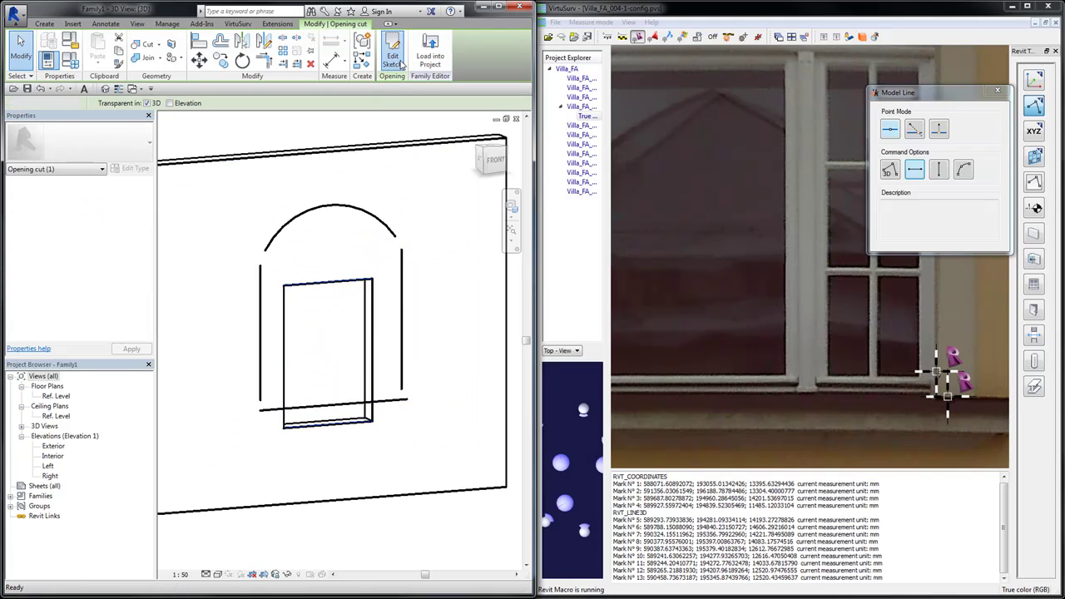
click(398, 61)
click(434, 64)
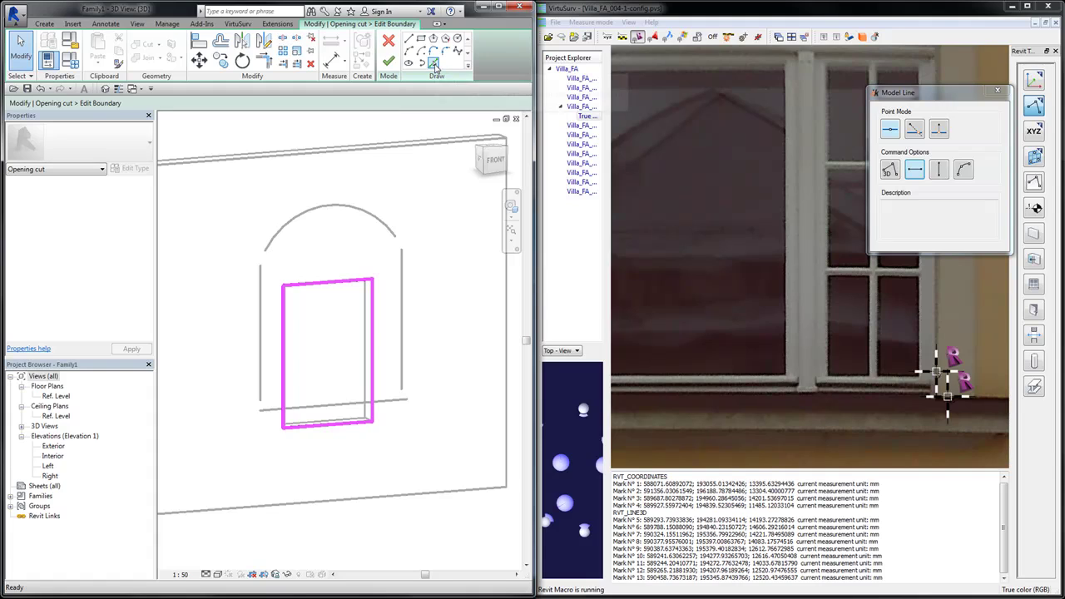
click(358, 212)
click(402, 291)
click(366, 403)
click(263, 391)
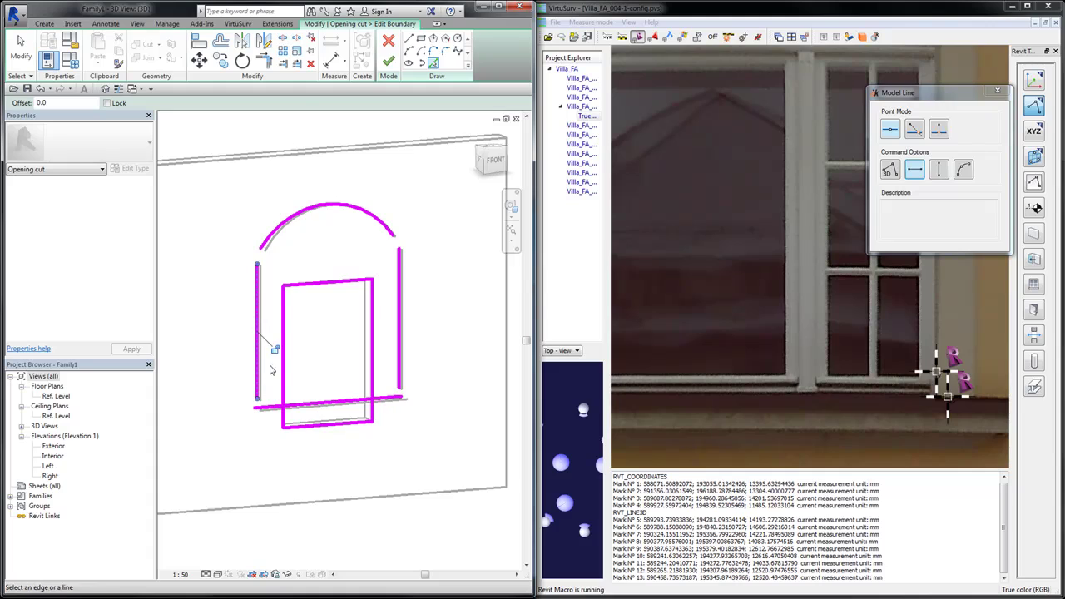
- Trim and extend the arch, jamb and sill boundary lines to meet at all four corners
click(263, 60)
click(275, 233)
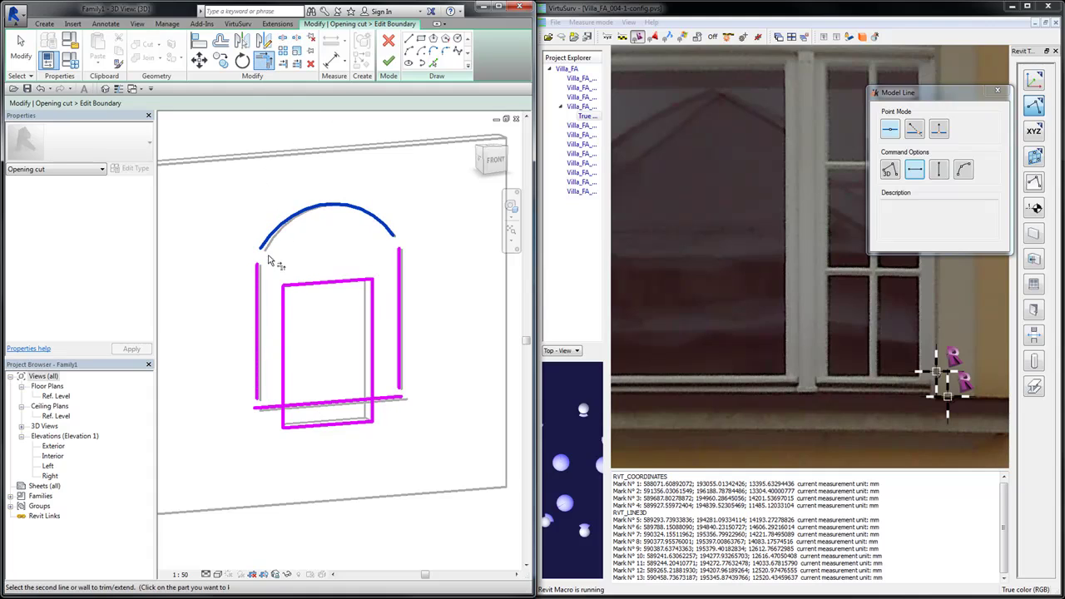
click(257, 276)
click(258, 390)
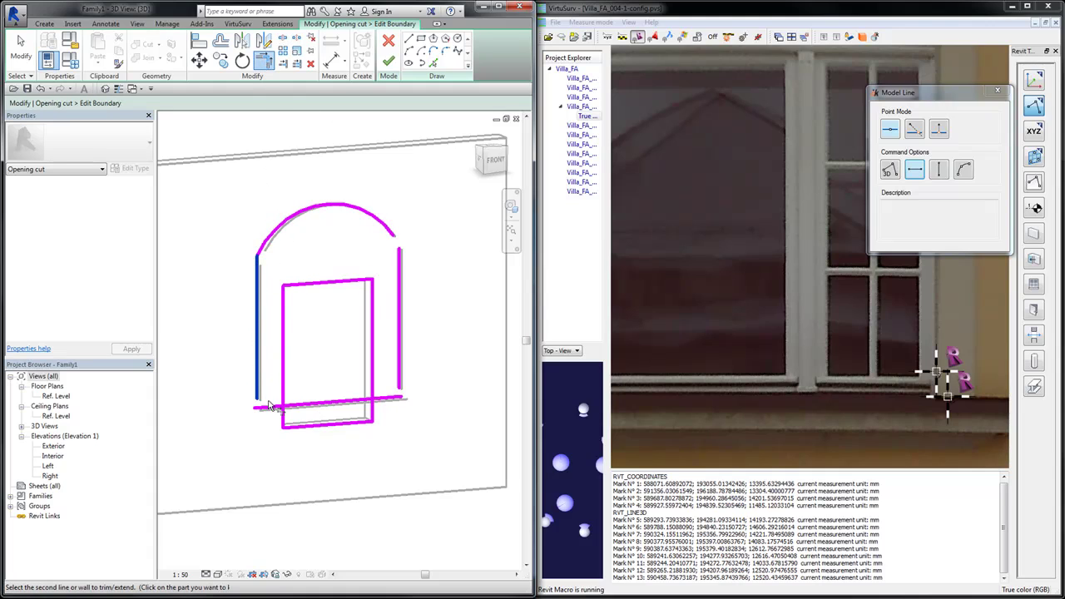
click(275, 407)
click(396, 403)
click(400, 384)
click(399, 253)
click(398, 238)
key(Escape)
key(Escape)
- Delete the original rectangular boundary from the opening sketch and finish the sketch
key(Tab)
click(367, 283)
key(Delete)
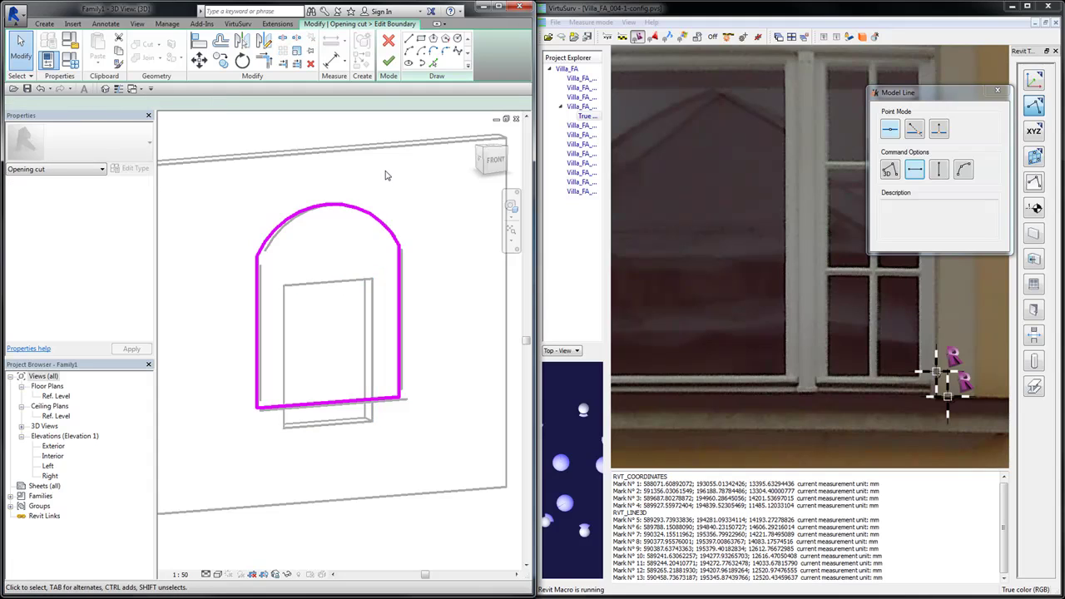
click(387, 63)
key(Escape)
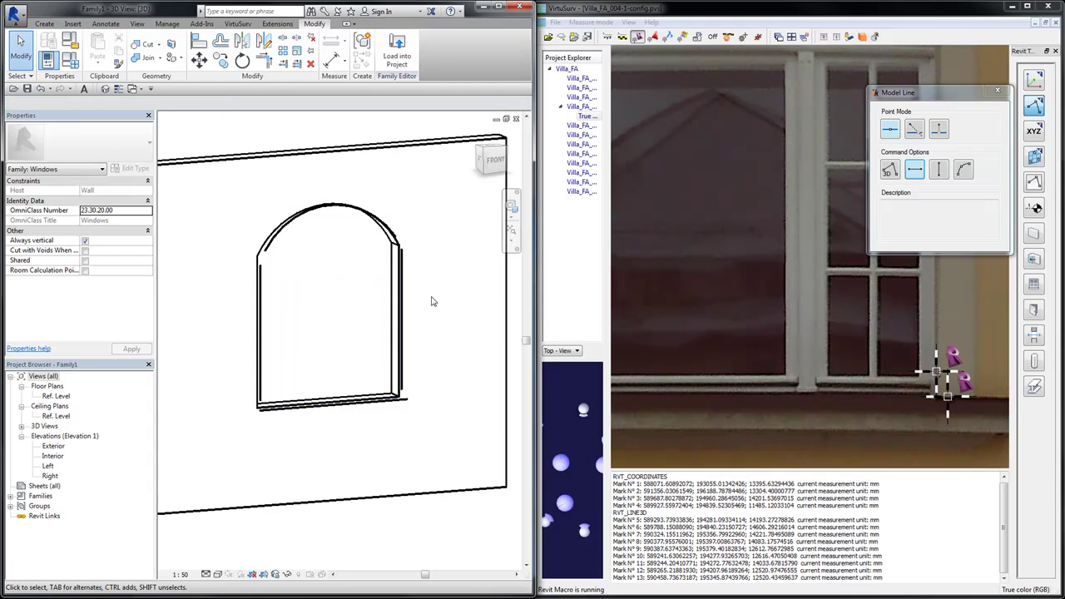
- Select everything around the opening, filter out the opening cut, and delete the four measured model lines
scroll(433, 303, down, 2)
drag(269, 154, 445, 426)
click(434, 50)
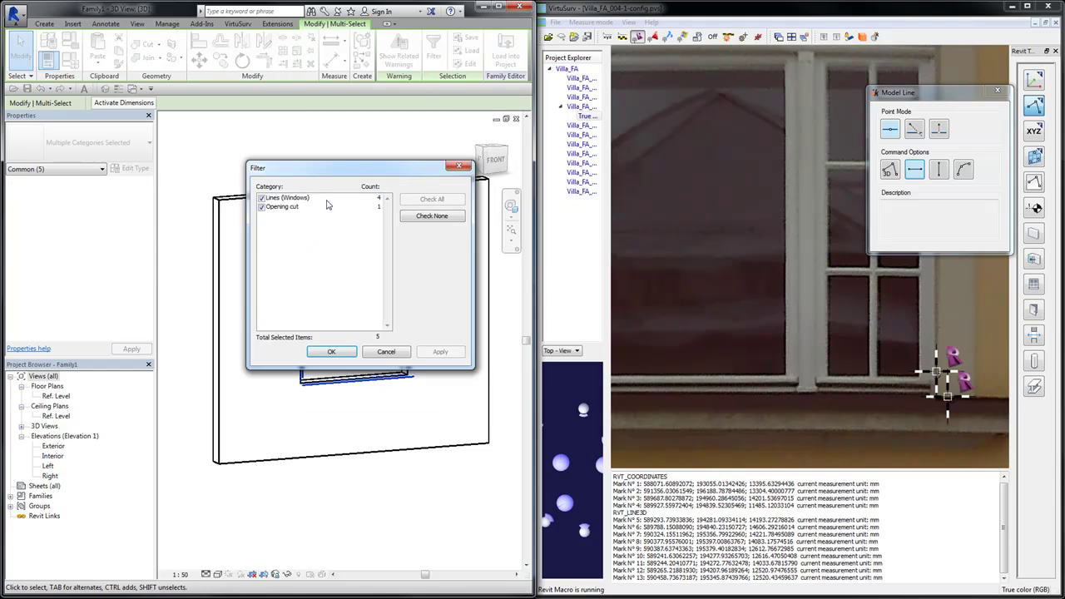
click(262, 207)
click(331, 351)
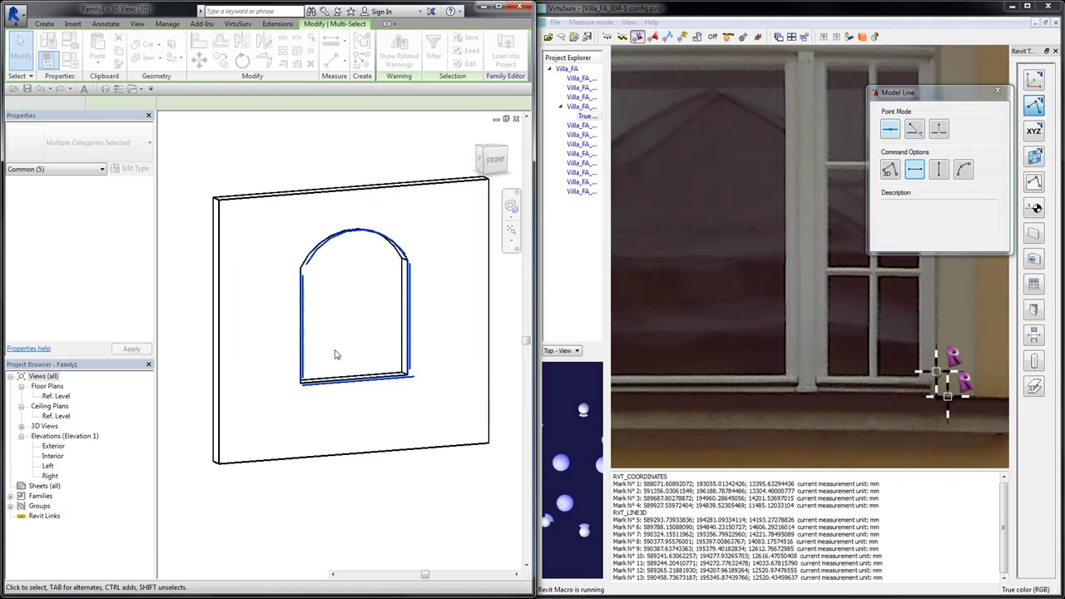
key(Escape)
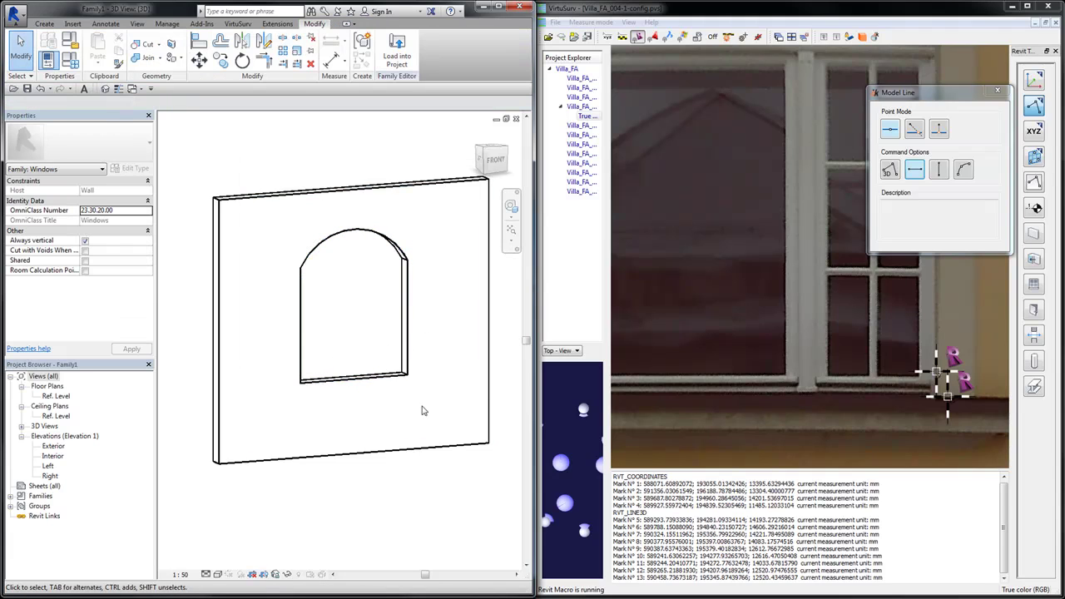
shift+middle_drag(419, 408, 394, 408)
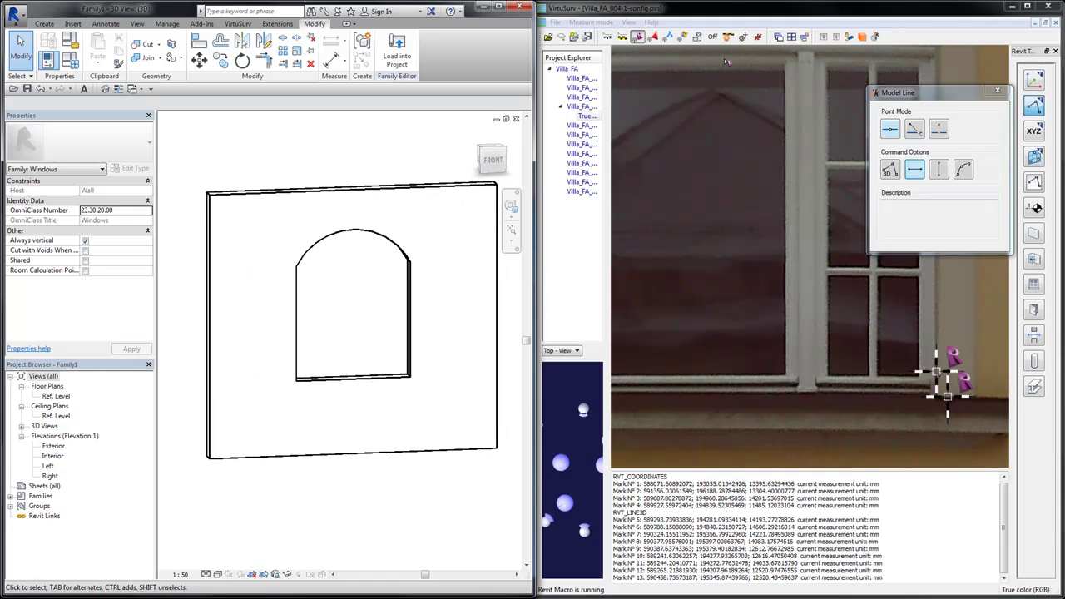
click(728, 10)
scroll(807, 281, down, 6)
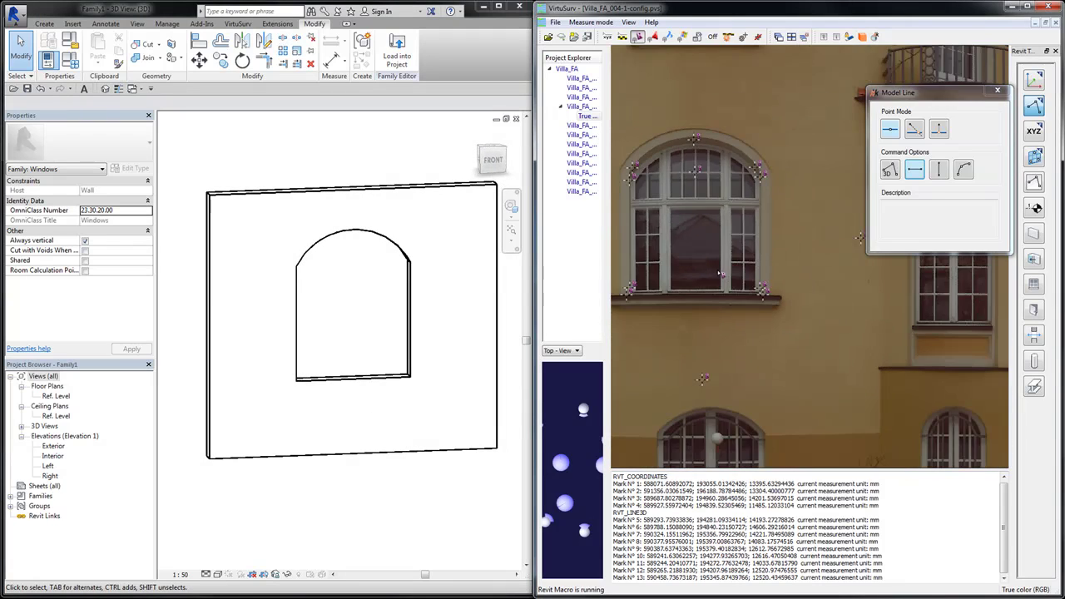
scroll(670, 237, up, 4)
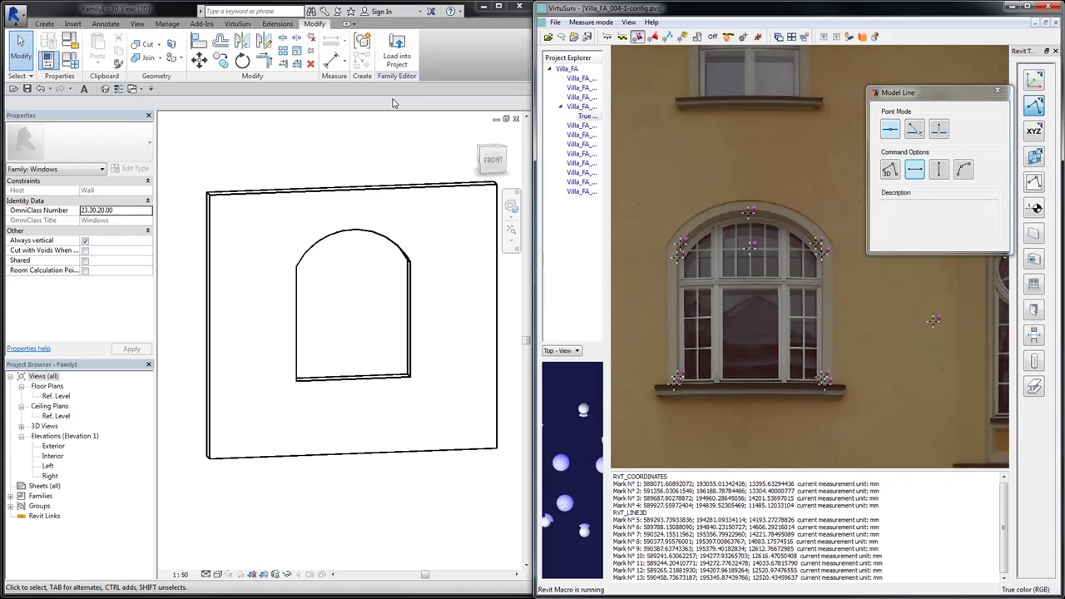
- Start inserting a point cloud into the Revit family with VirtuSurv and choose the file window_revit_project.pts
click(238, 23)
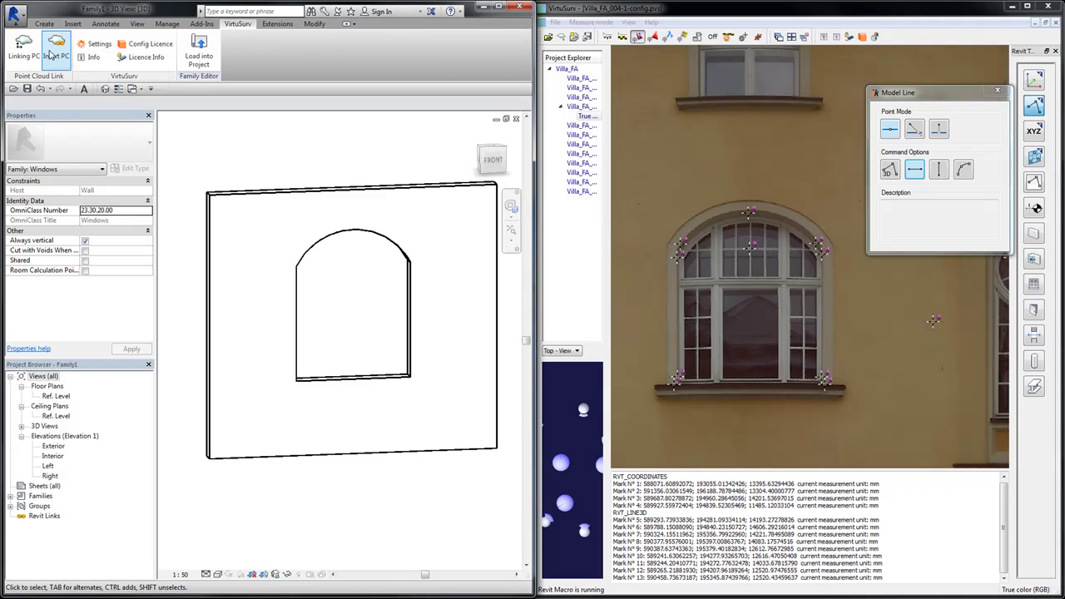
click(51, 55)
drag(150, 5, 234, 93)
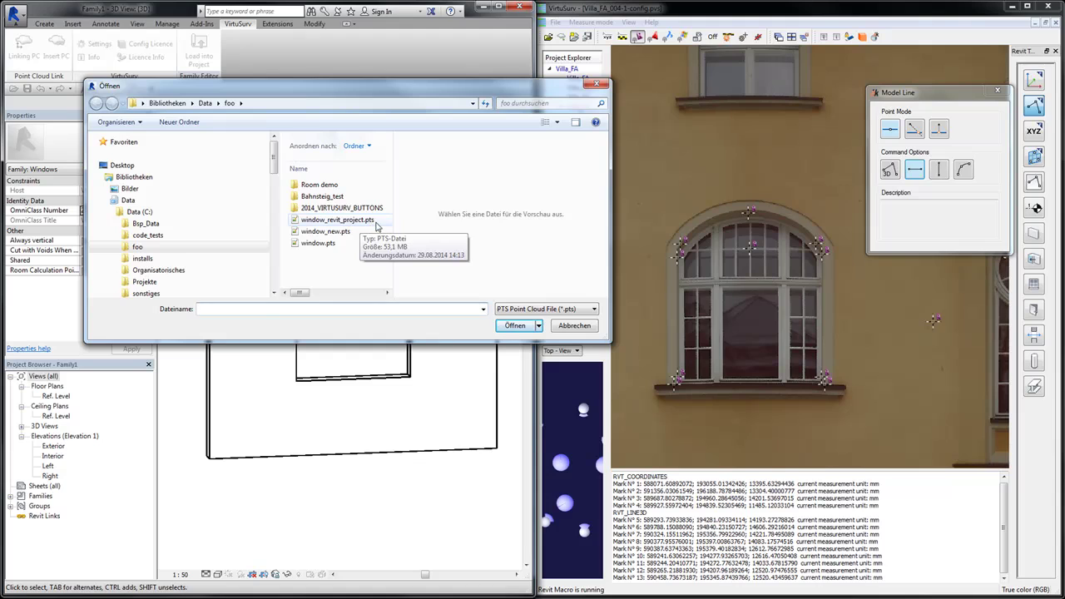
click(364, 222)
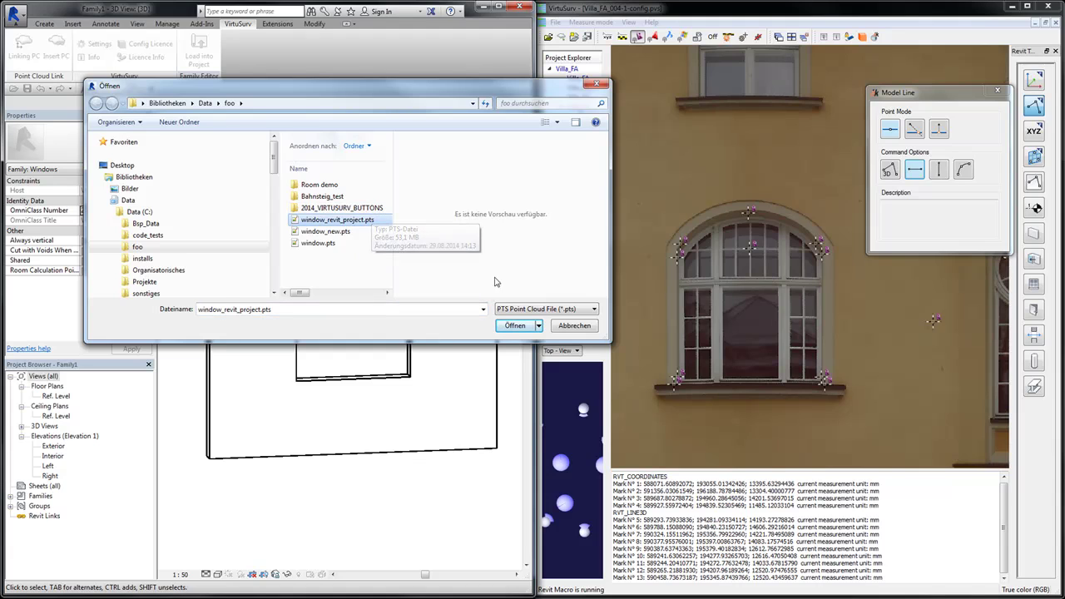
click(514, 325)
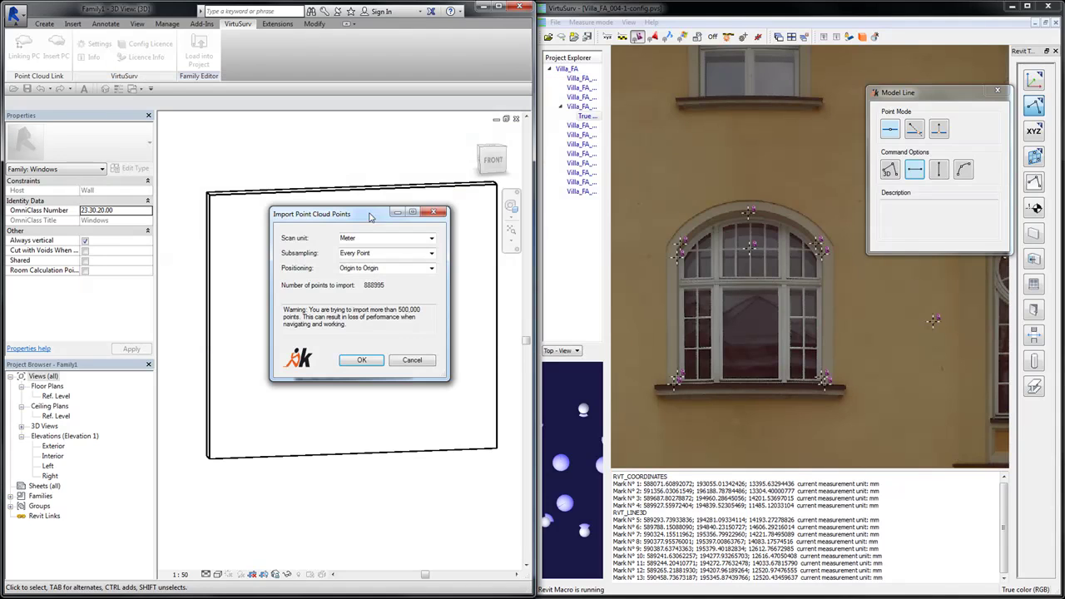
- Import the point cloud with subsampling set to Every 2nd Point and positioning by VirtuSurv Project Coordinates
click(431, 253)
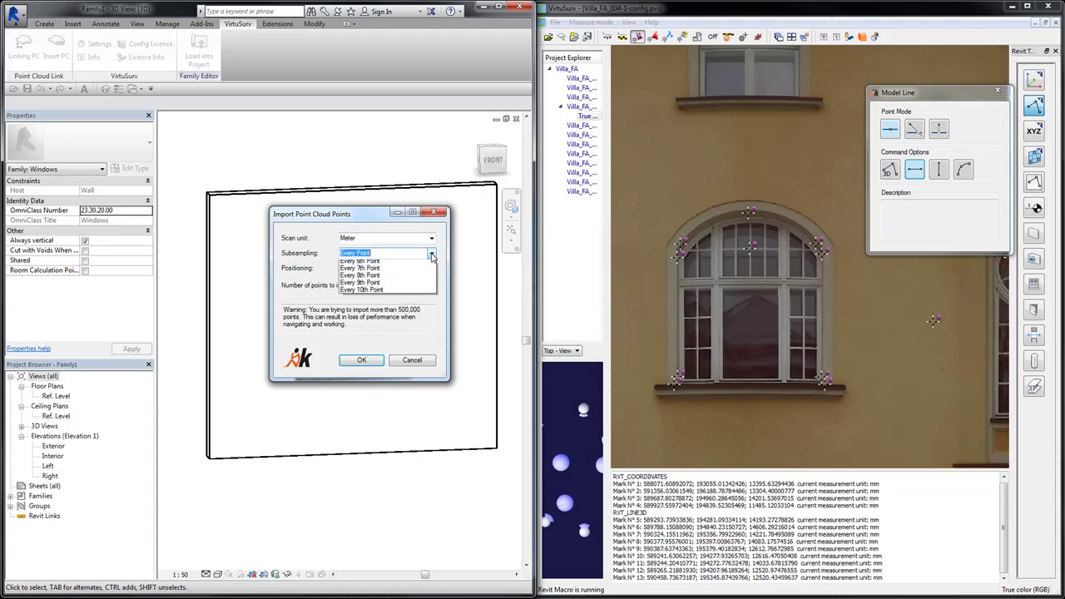
click(353, 272)
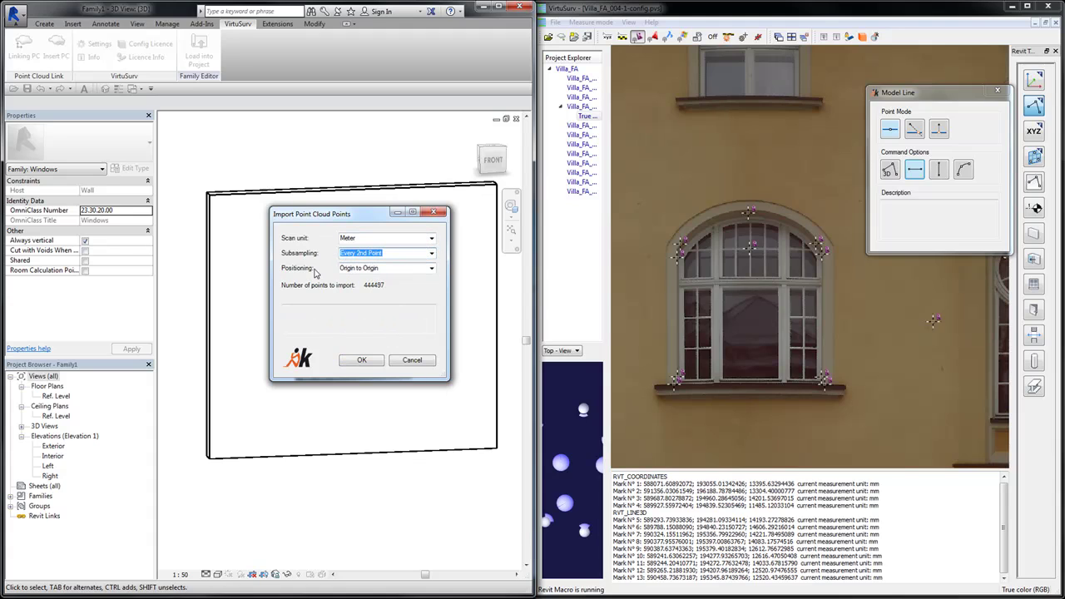
click(430, 270)
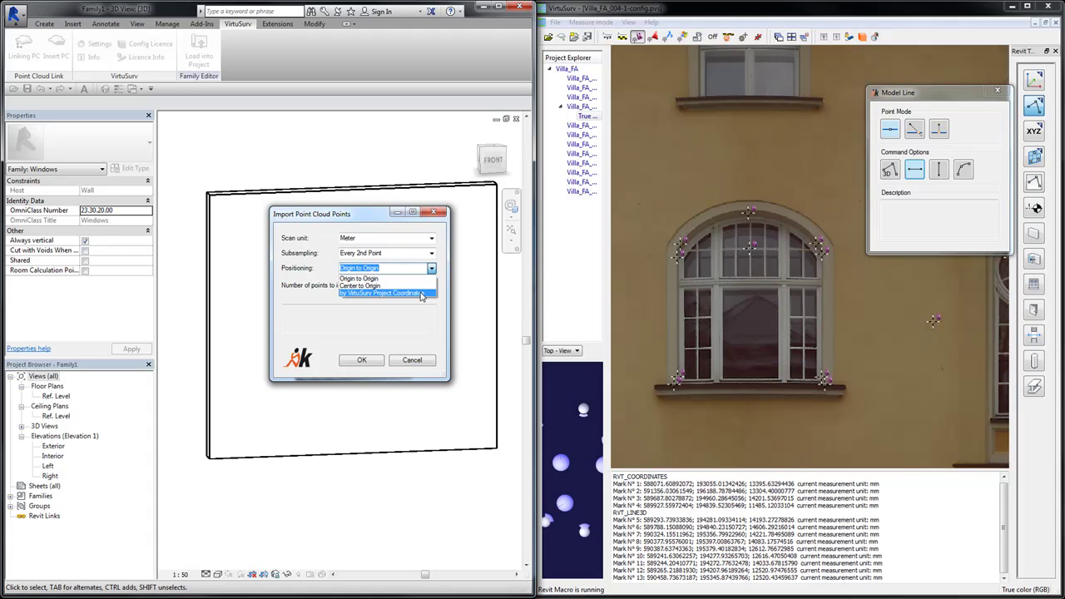
click(421, 295)
drag(386, 213, 391, 181)
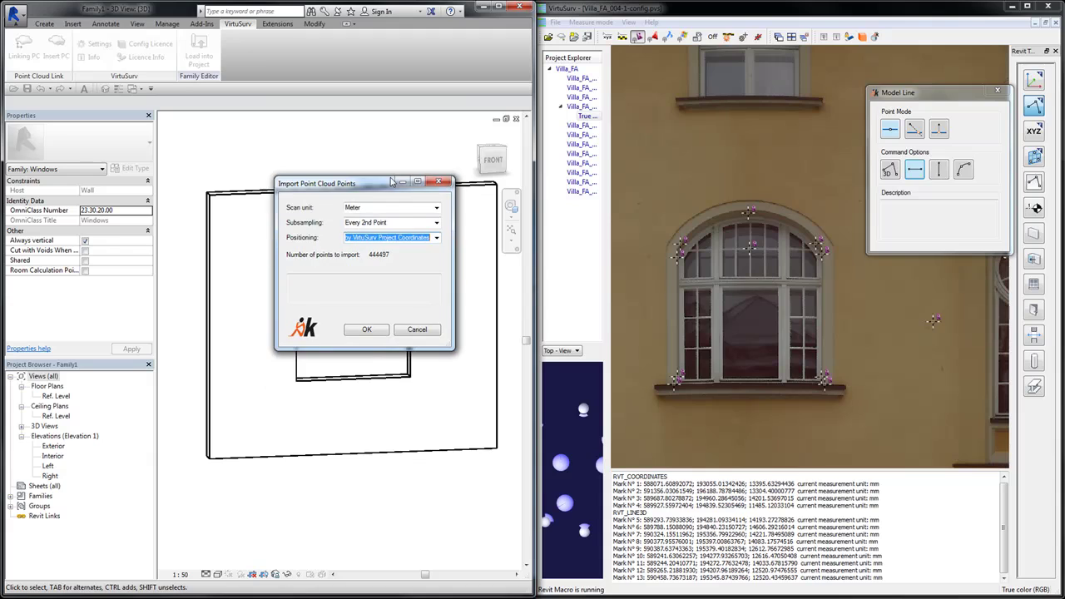
click(374, 324)
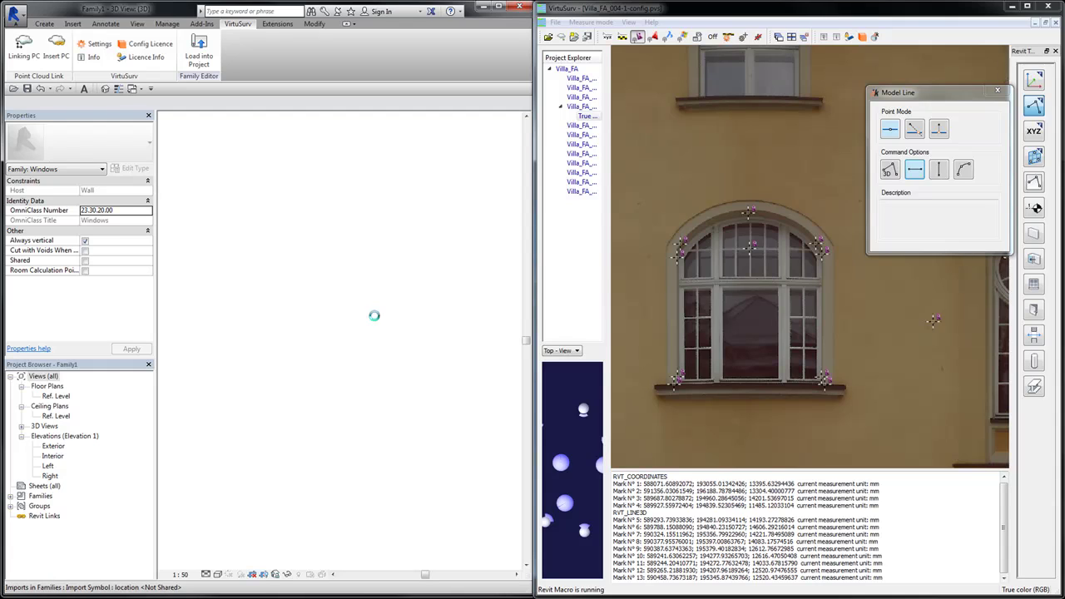
- Turn on thin line display and inspect the imported point cloud against the wall opening in the 3D view
click(366, 477)
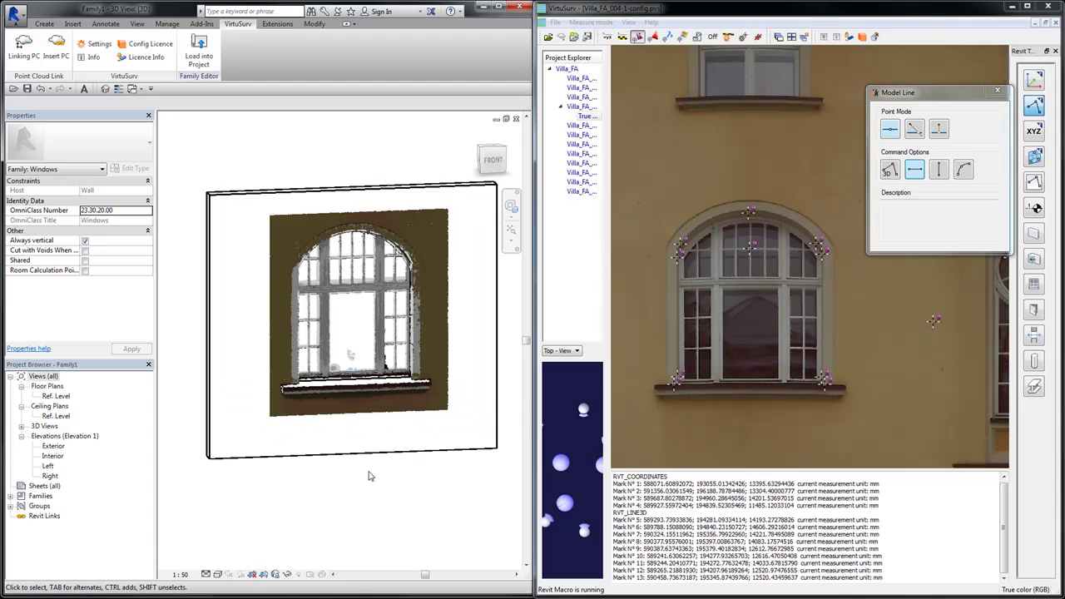
shift+middle_drag(447, 466, 362, 447)
click(119, 89)
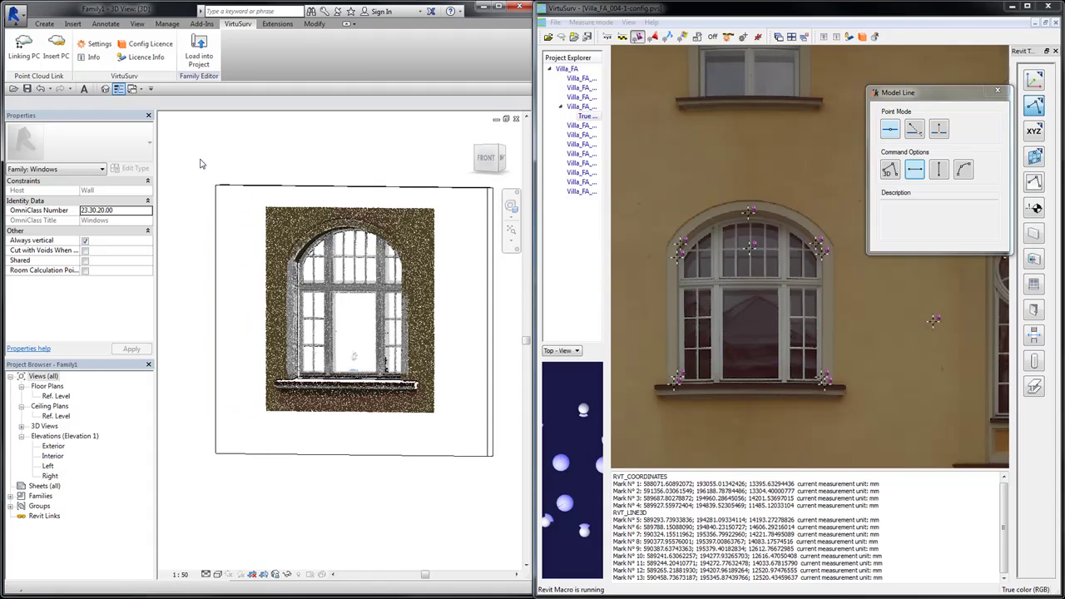
scroll(357, 357, up, 3)
shift+middle_drag(369, 361, 466, 380)
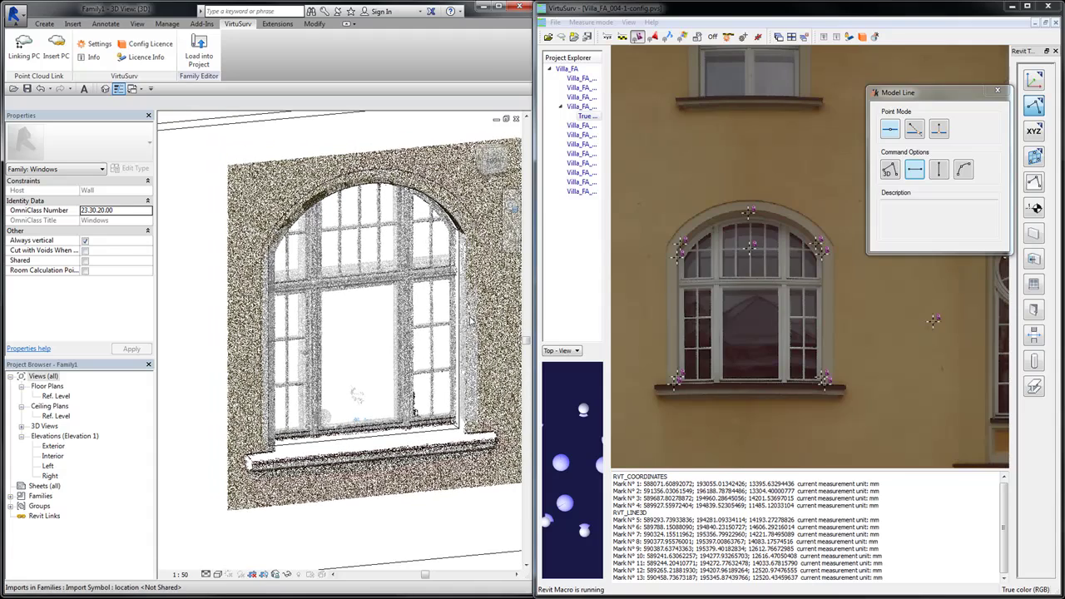
scroll(357, 340, up, 1)
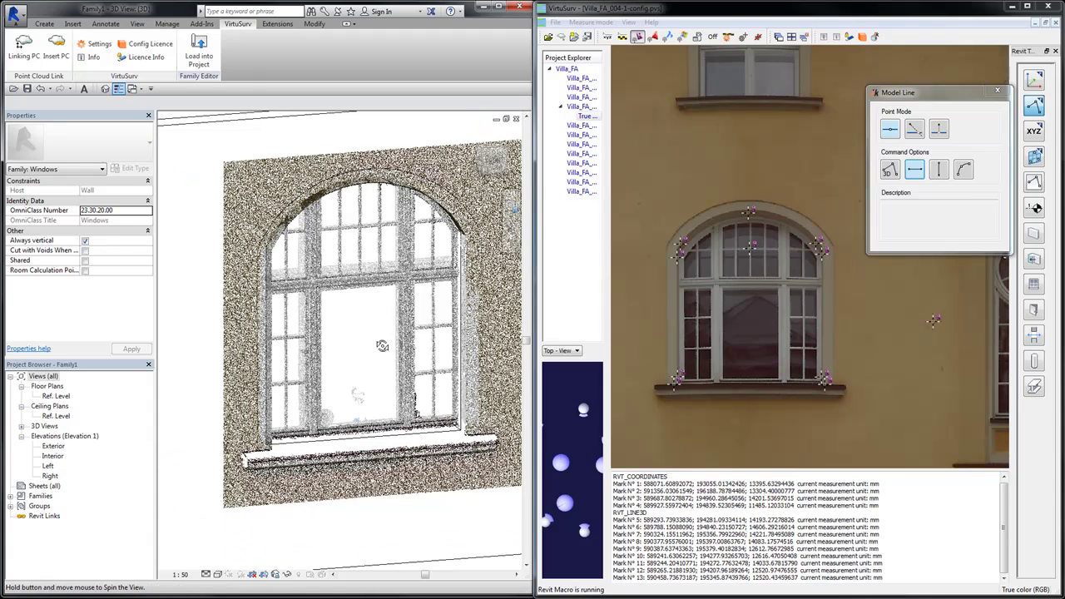
- In the Ref. Level floor plan, rotate the imported point cloud 180° about its centre
double_click(57, 396)
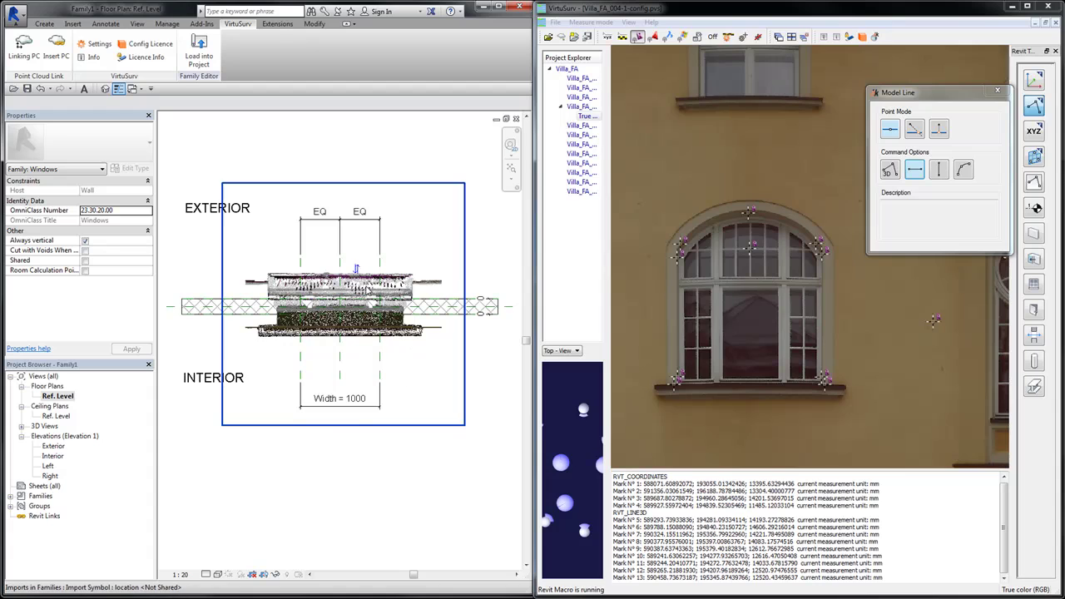
scroll(260, 261, up, 1)
scroll(458, 324, down, 1)
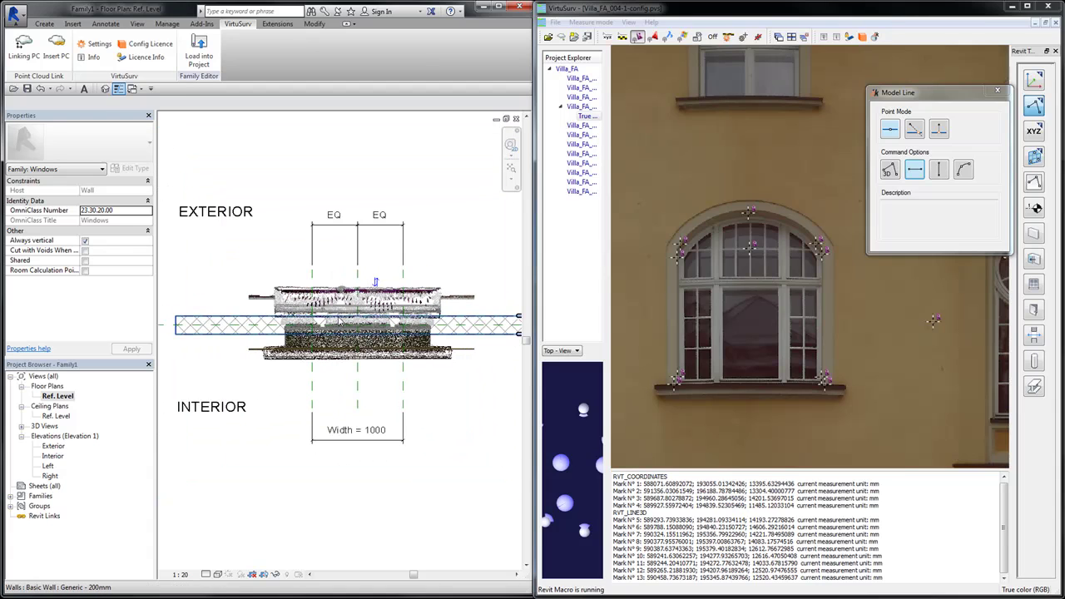
scroll(430, 392, up, 1)
scroll(431, 395, down, 1)
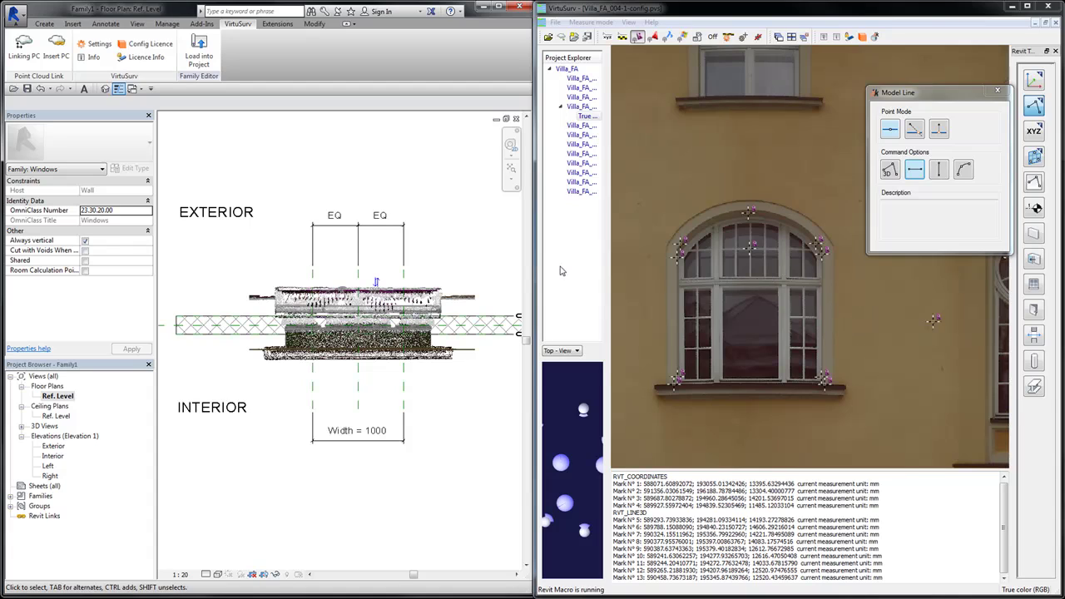
click(426, 293)
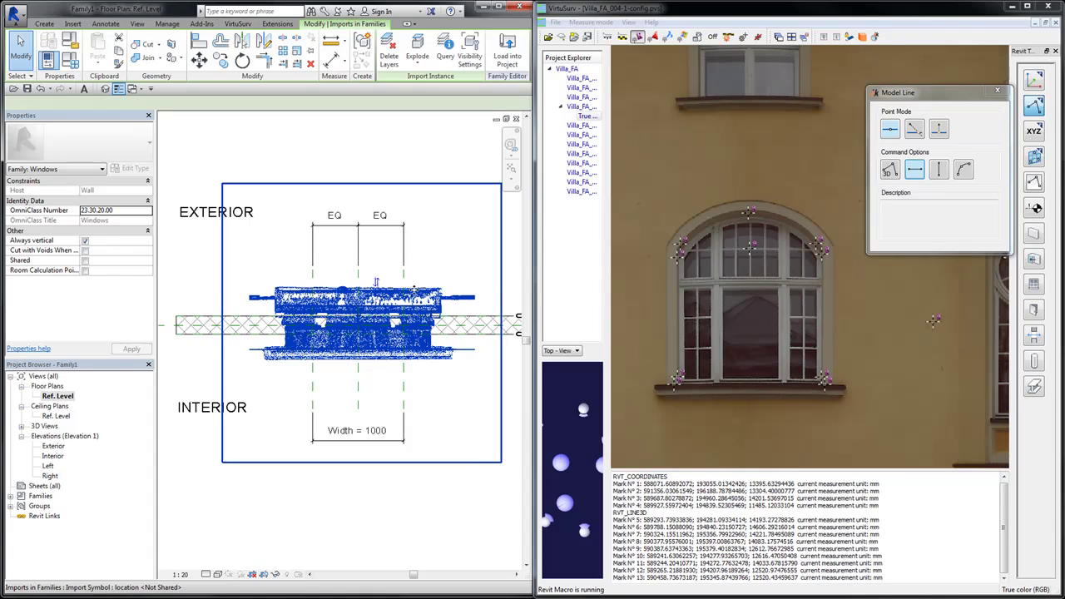
click(241, 63)
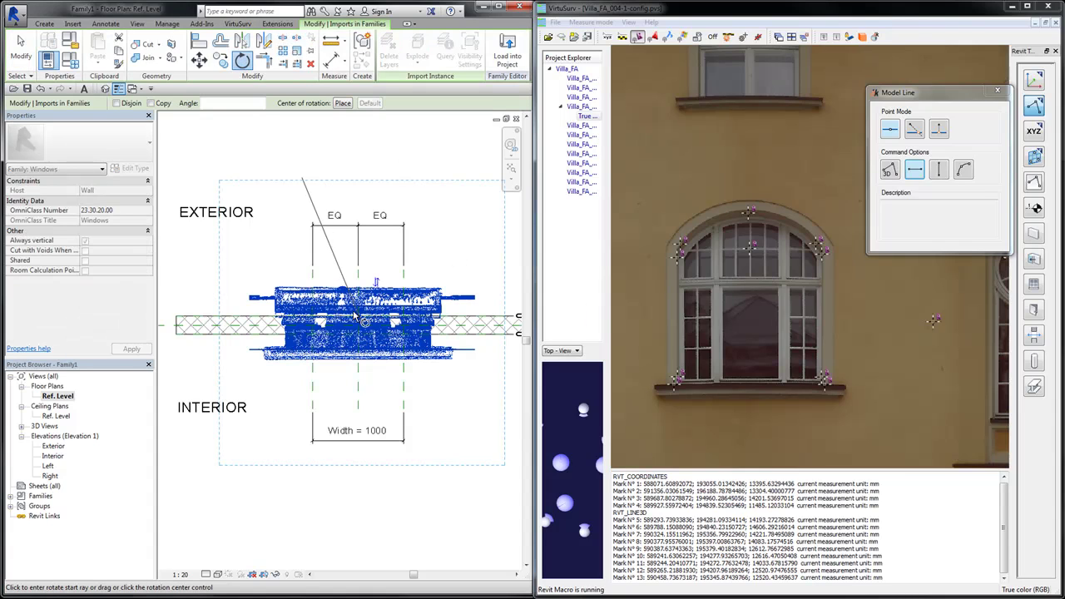
click(364, 175)
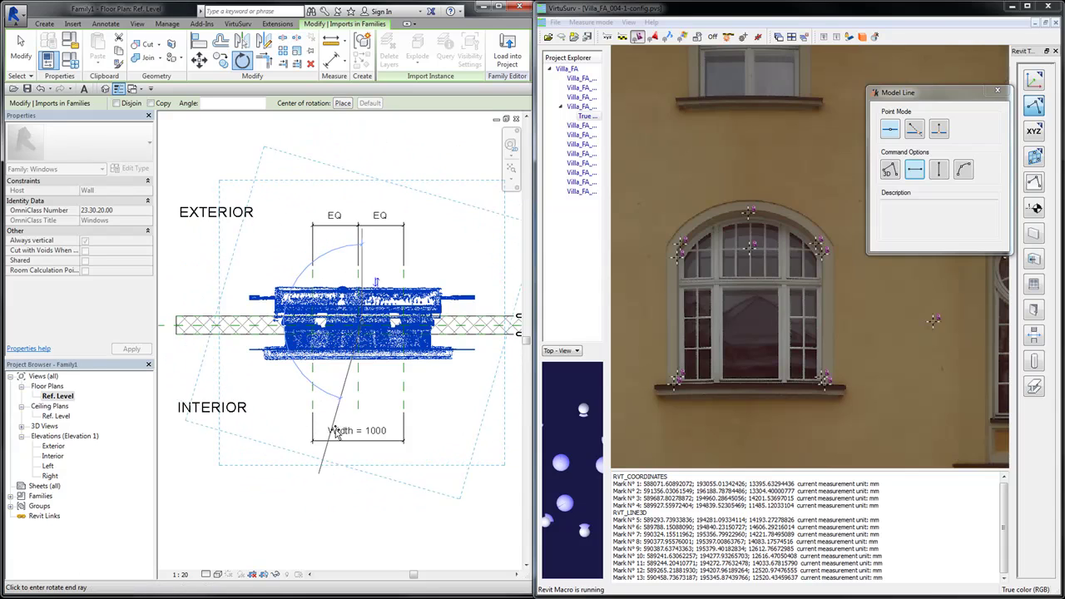
click(361, 481)
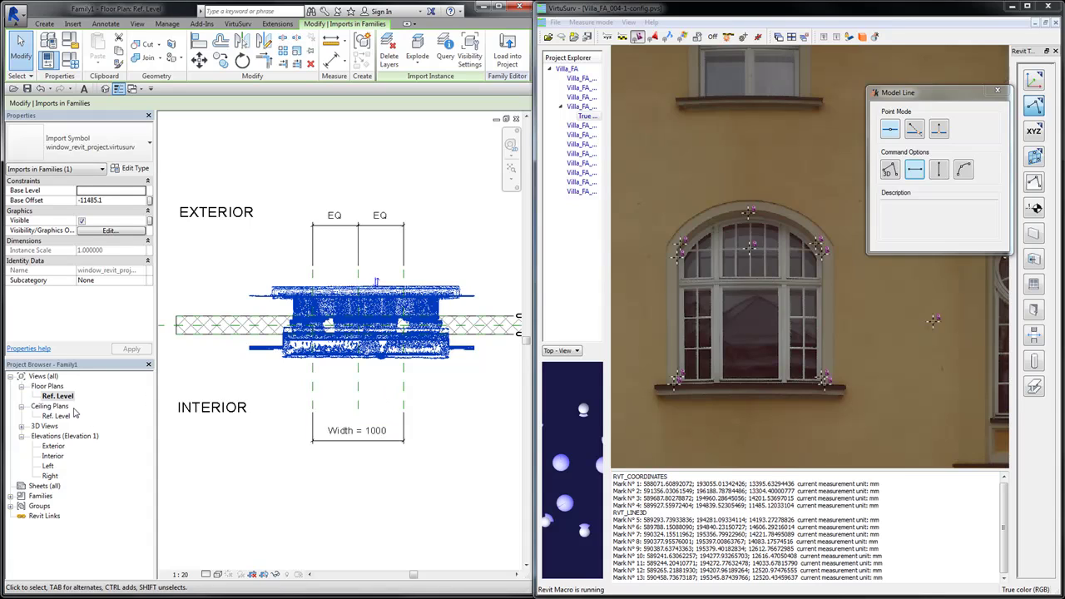
- In the Exterior elevation, move the point cloud horizontally so its window edge aligns with the vertical side of the arched opening
double_click(52, 448)
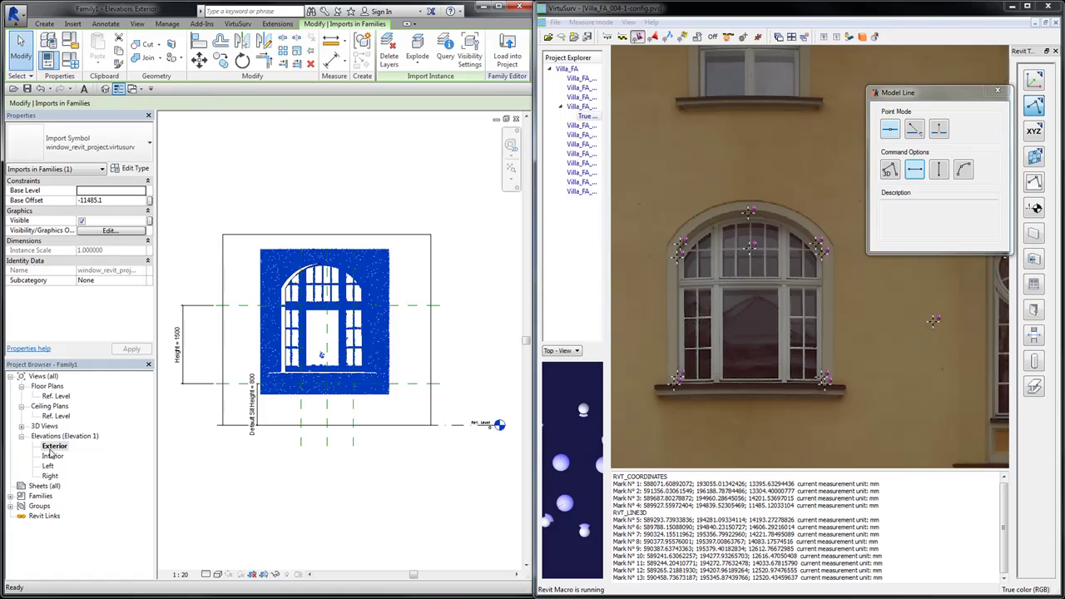
click(174, 391)
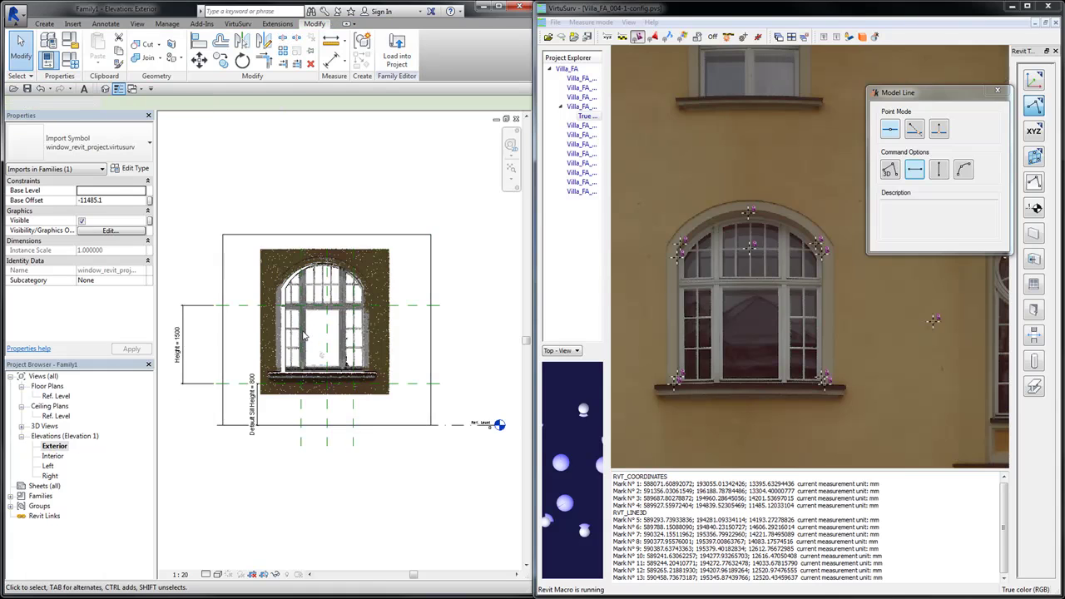
scroll(304, 331, up, 4)
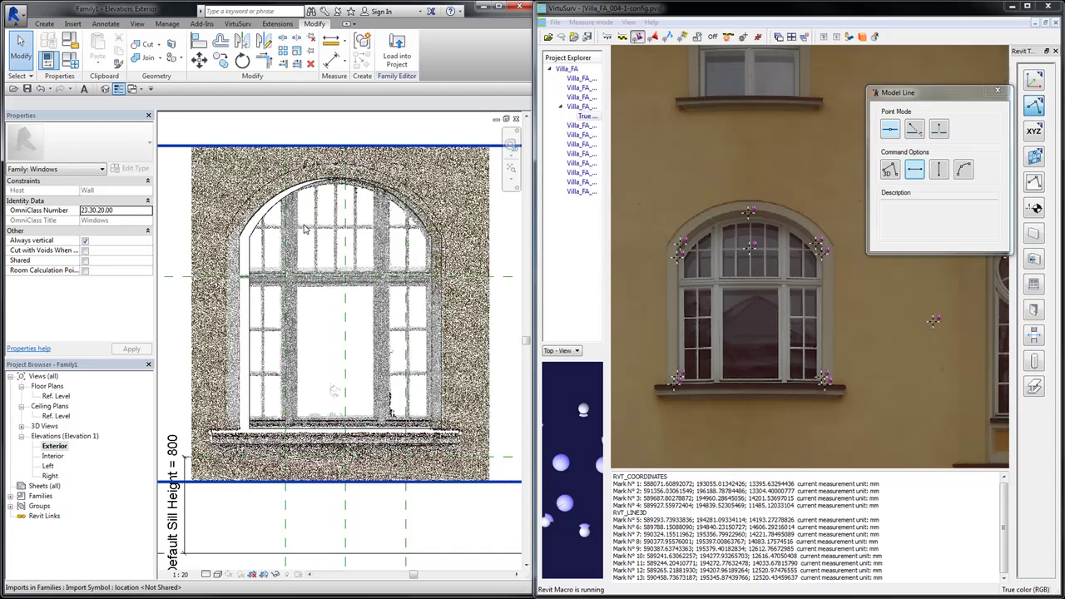
scroll(307, 230, up, 1)
scroll(308, 232, down, 1)
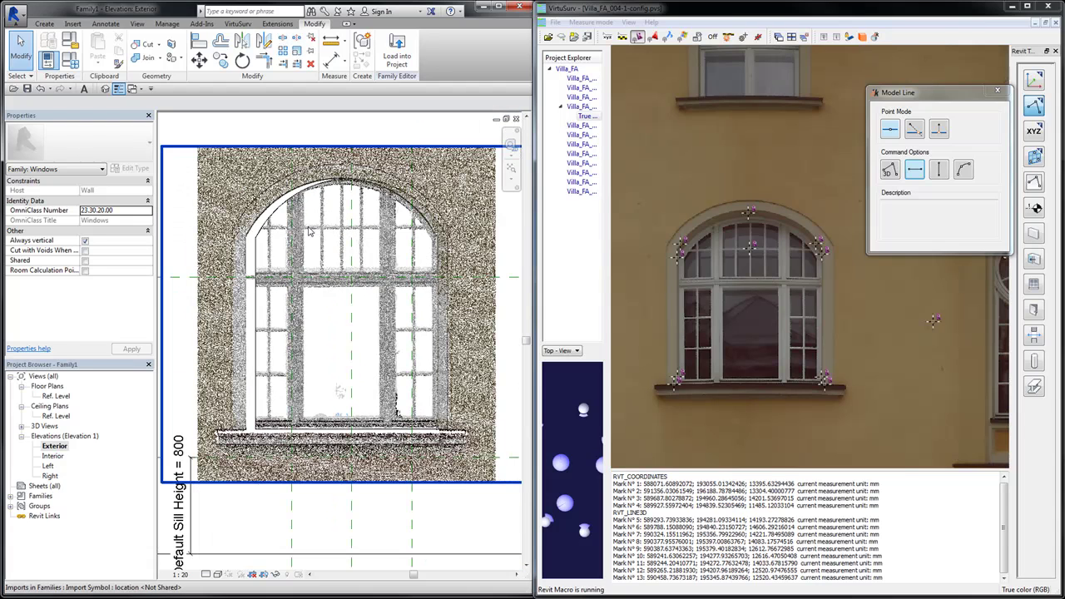
scroll(308, 232, down, 1)
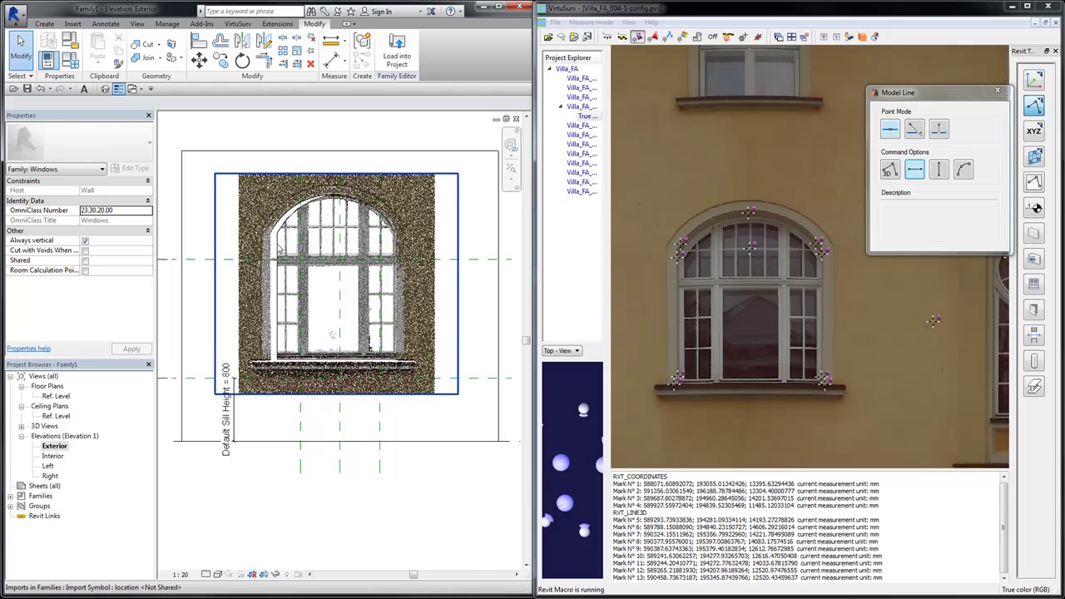
scroll(268, 248, up, 3)
key(m)
key(v)
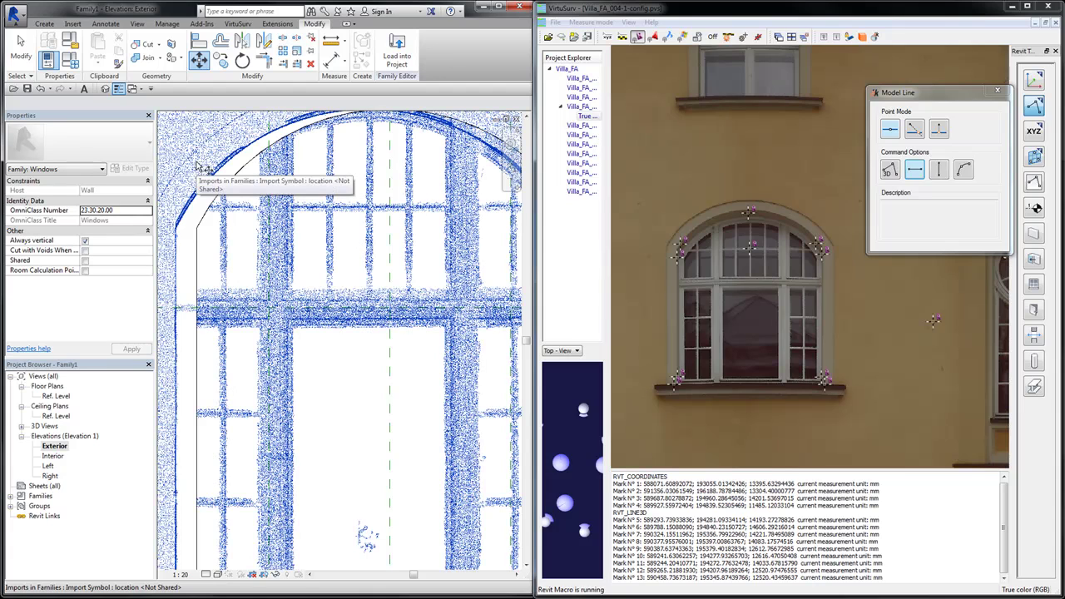
click(186, 239)
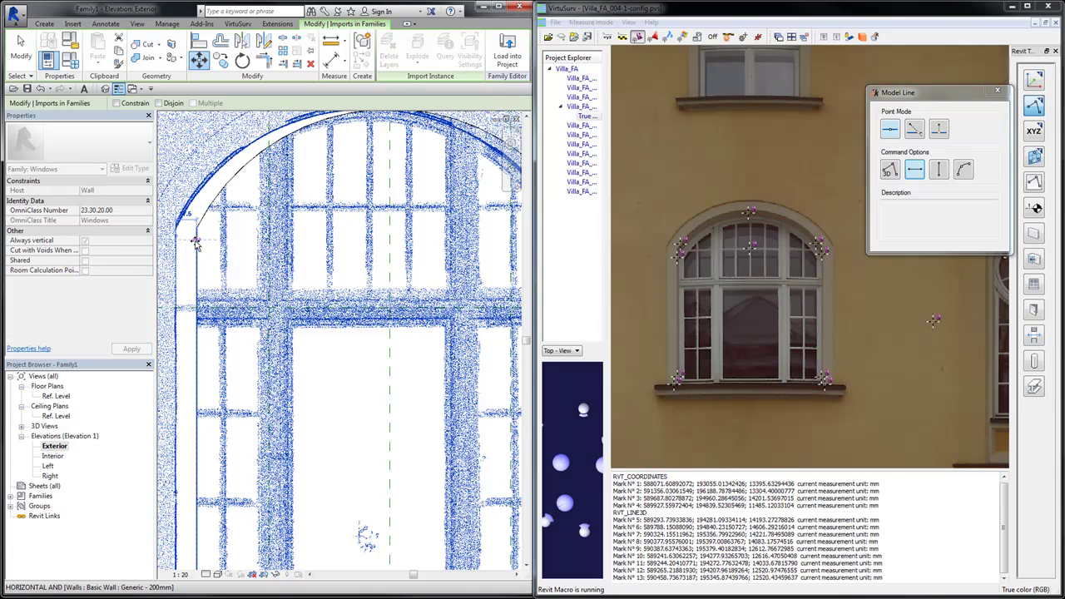
click(195, 240)
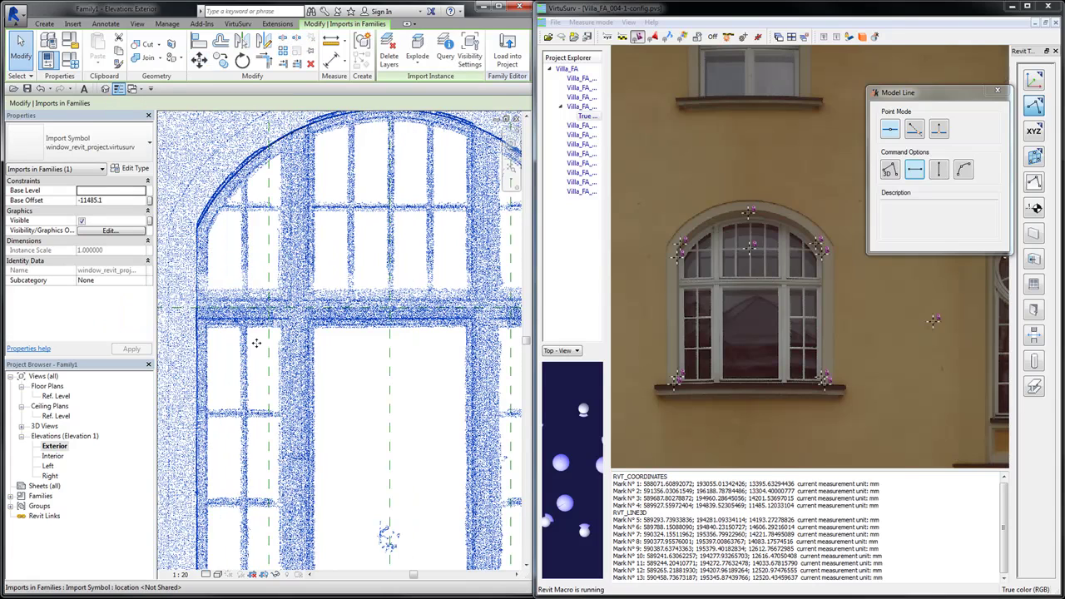
key(Escape)
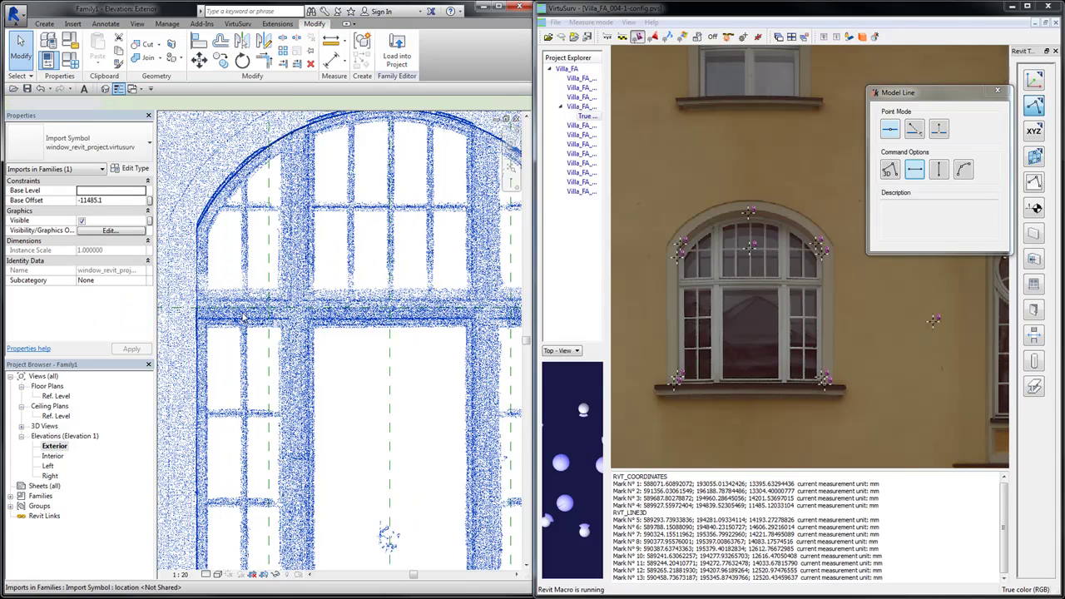
scroll(349, 367, down, 4)
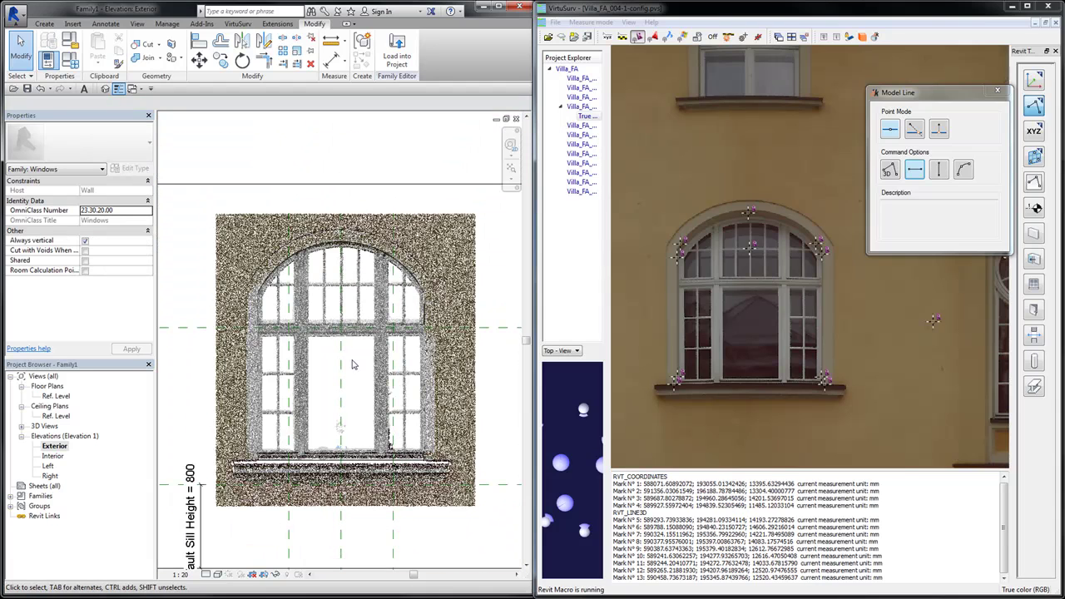
scroll(352, 364, down, 1)
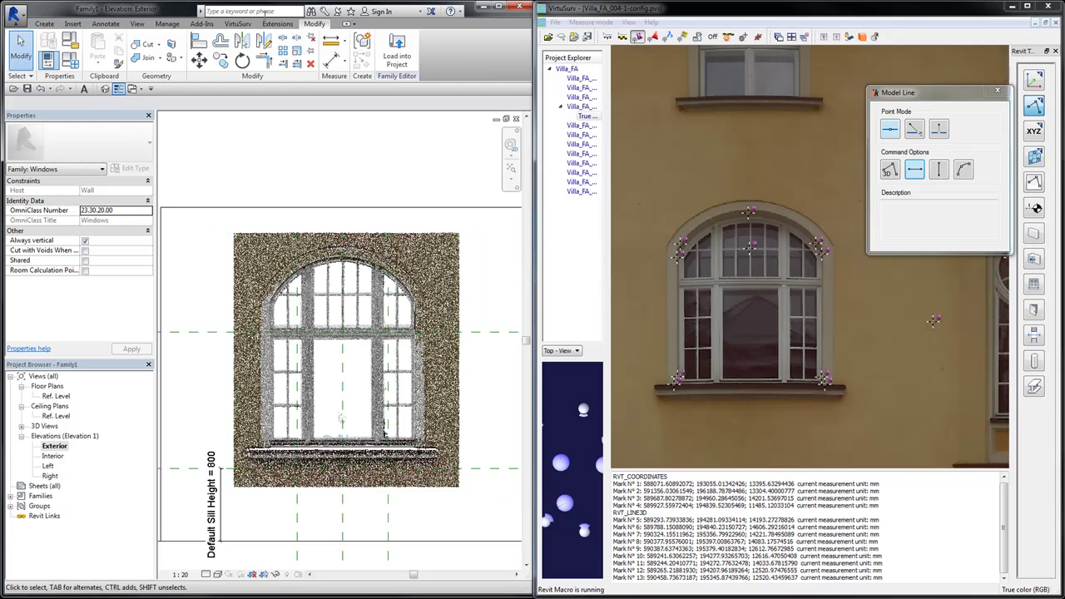
- Activate the VirtuSurv point cloud link and bring the exterior side of the window into view in the 3D view
click(238, 23)
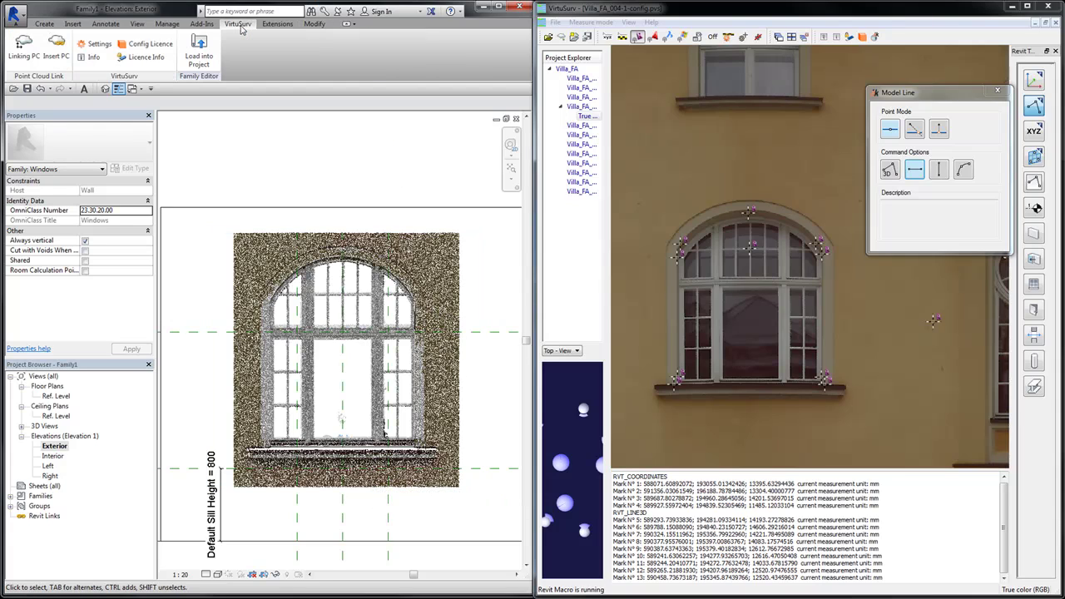
click(25, 58)
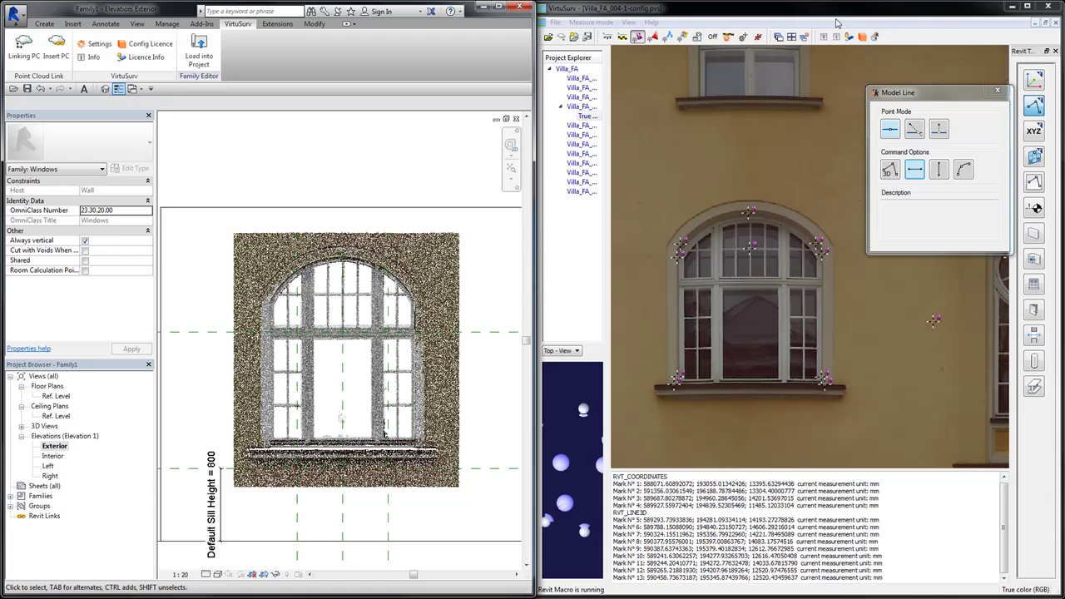
scroll(813, 180, down, 3)
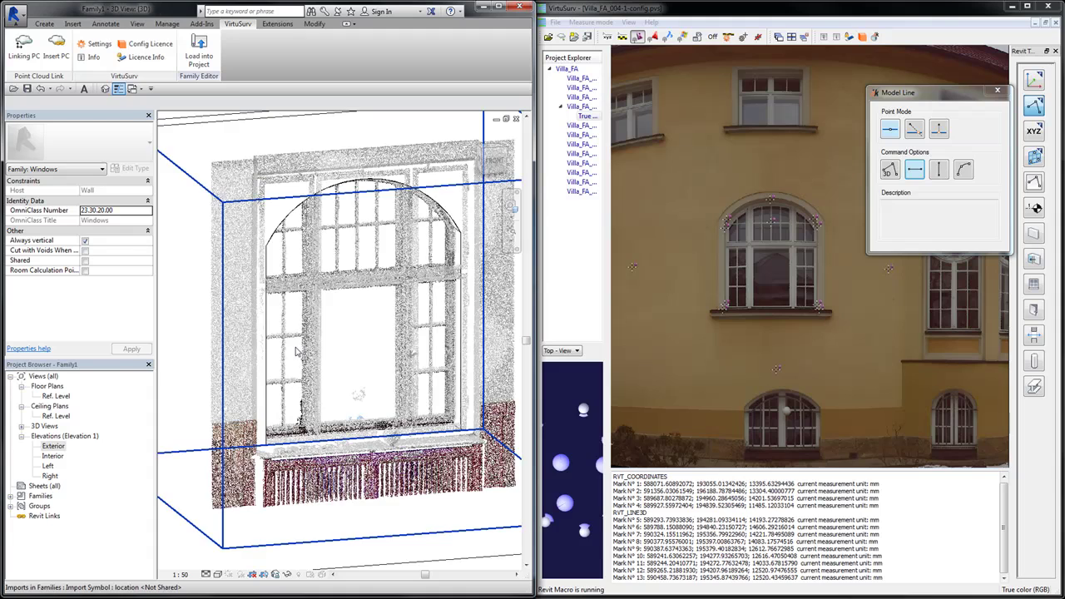
shift+middle_drag(296, 351, 909, 340)
scroll(494, 450, up, 3)
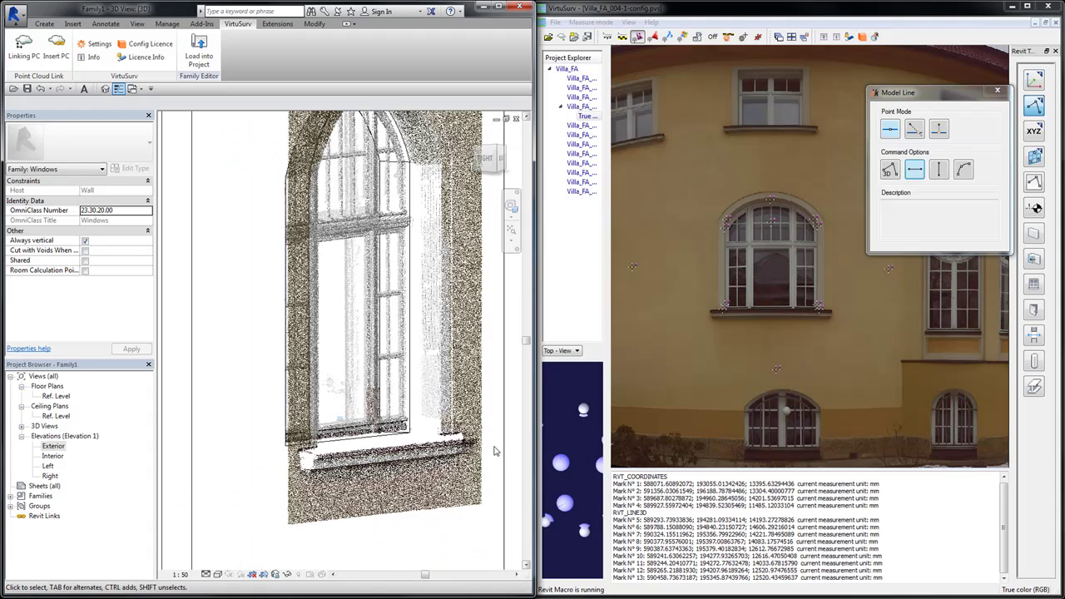
scroll(494, 450, up, 2)
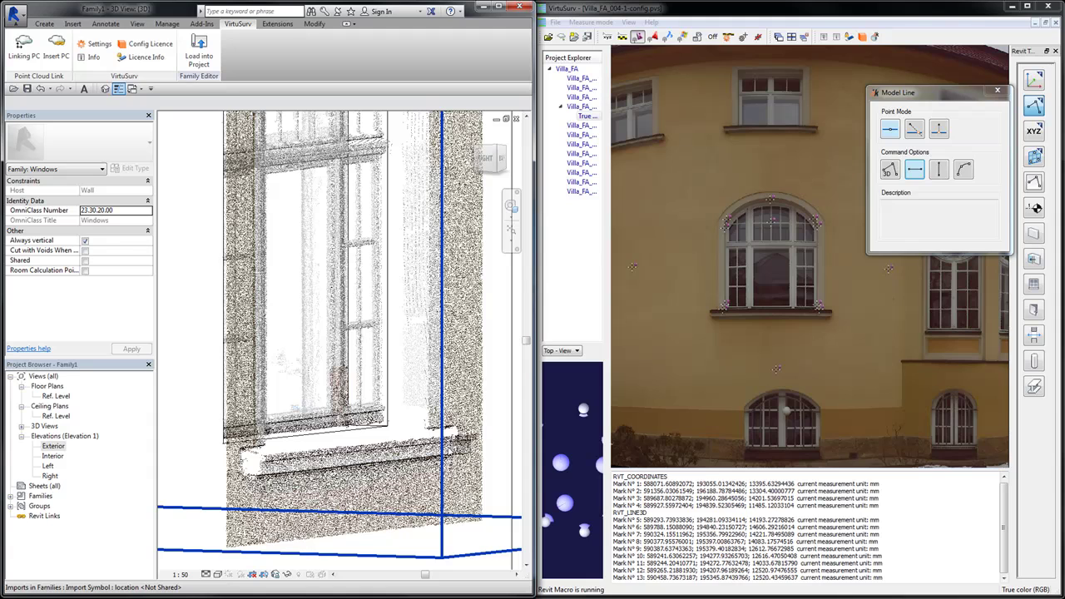
shift+middle_drag(450, 447, 499, 426)
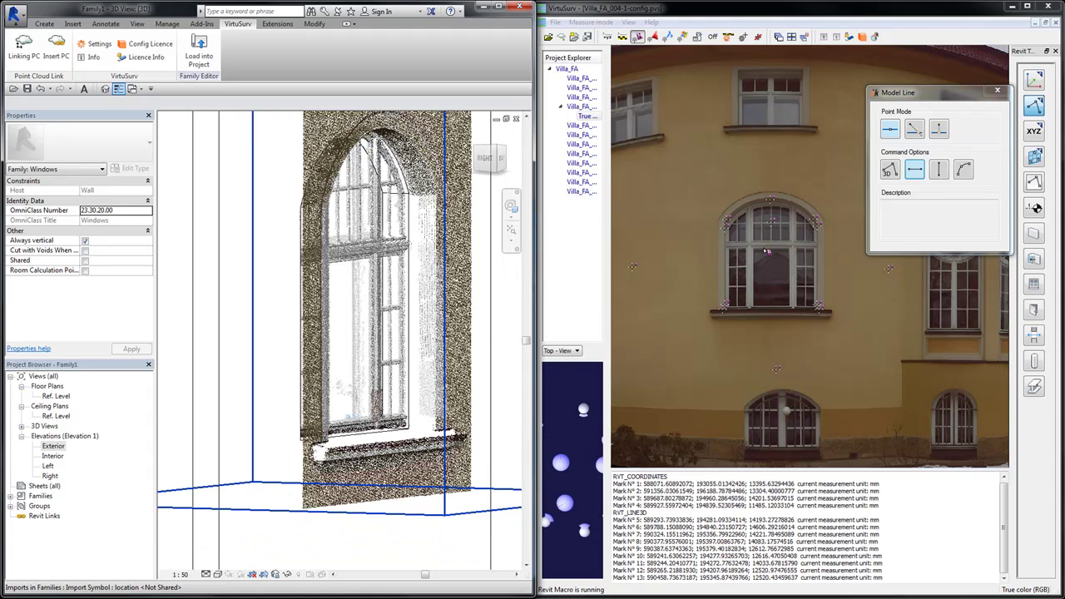
- In VirtuSurv, measure a vertical model line along the window's right mullion, from the arch down to the sill
click(939, 170)
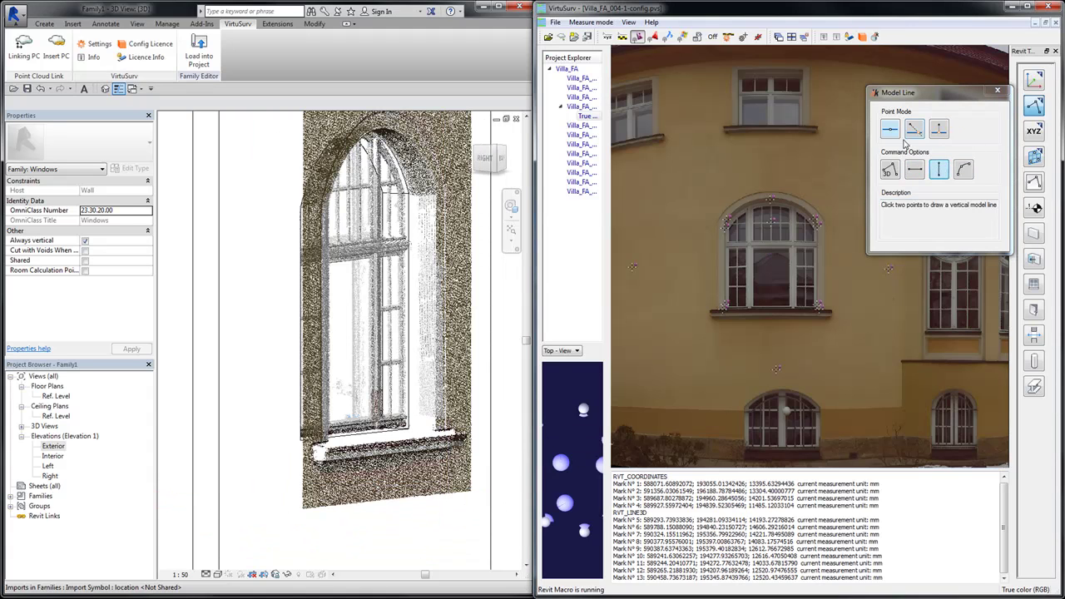
scroll(805, 233, up, 4)
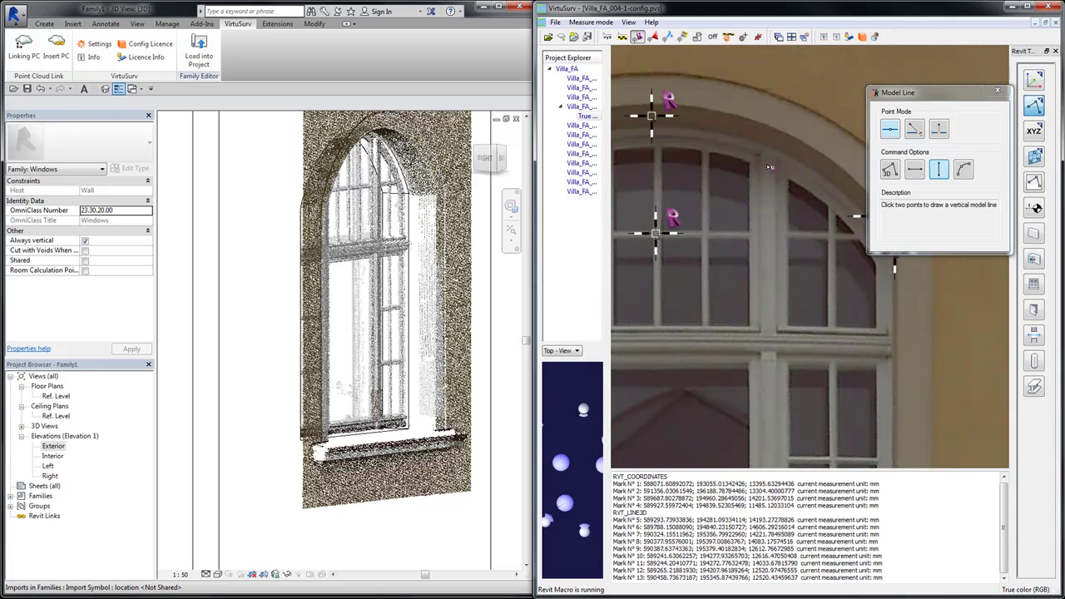
scroll(768, 185, down, 4)
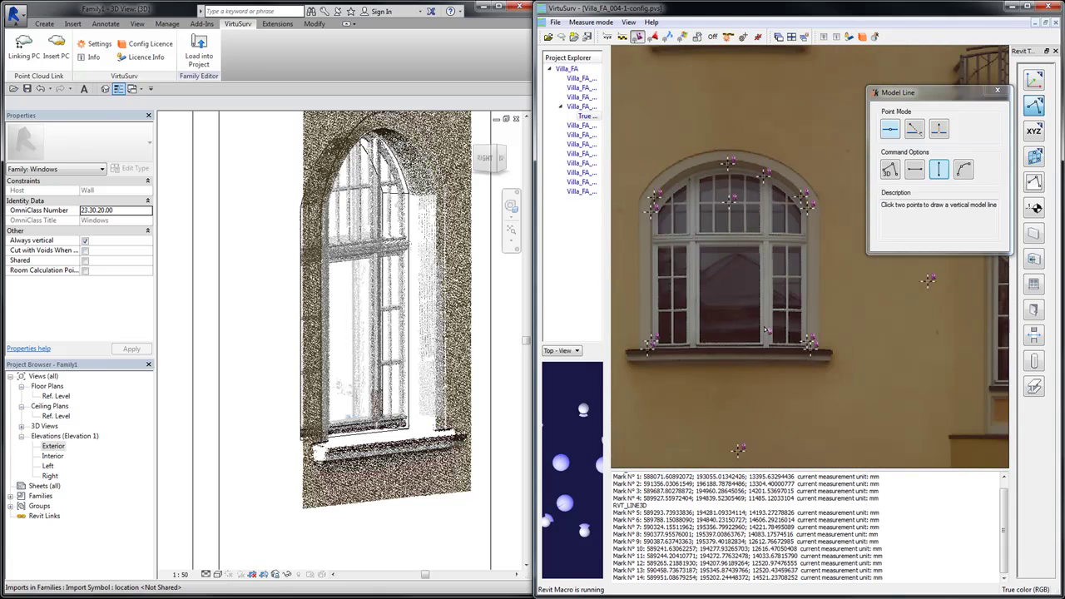
scroll(768, 350, up, 5)
click(765, 327)
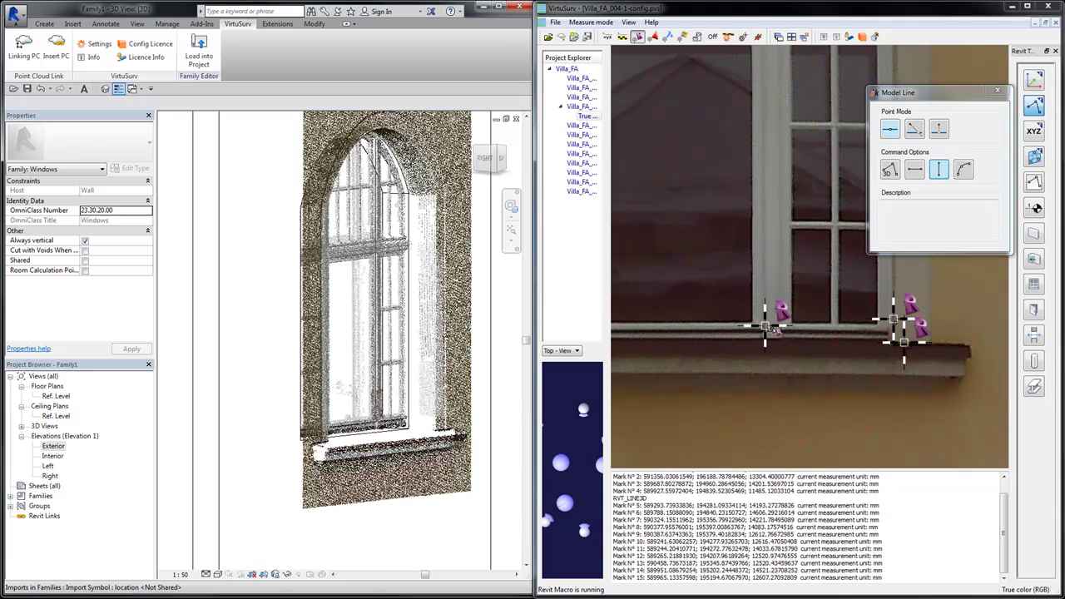
- Measure a second vertical model line along the left mullion, from the sill up to the arch
scroll(765, 327, down, 5)
scroll(719, 351, up, 3)
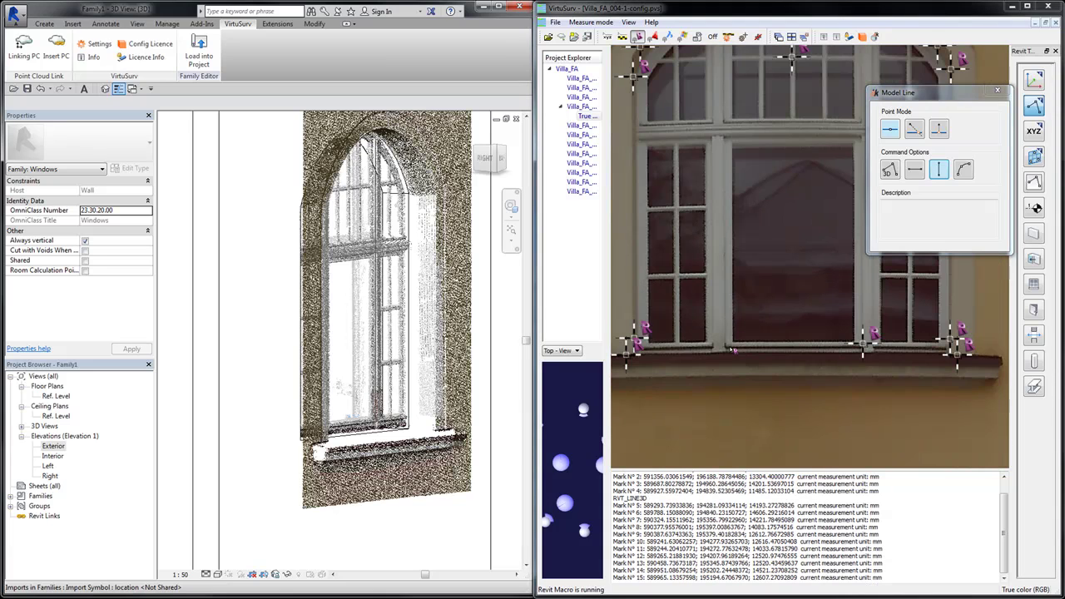
click(726, 343)
scroll(726, 343, down, 5)
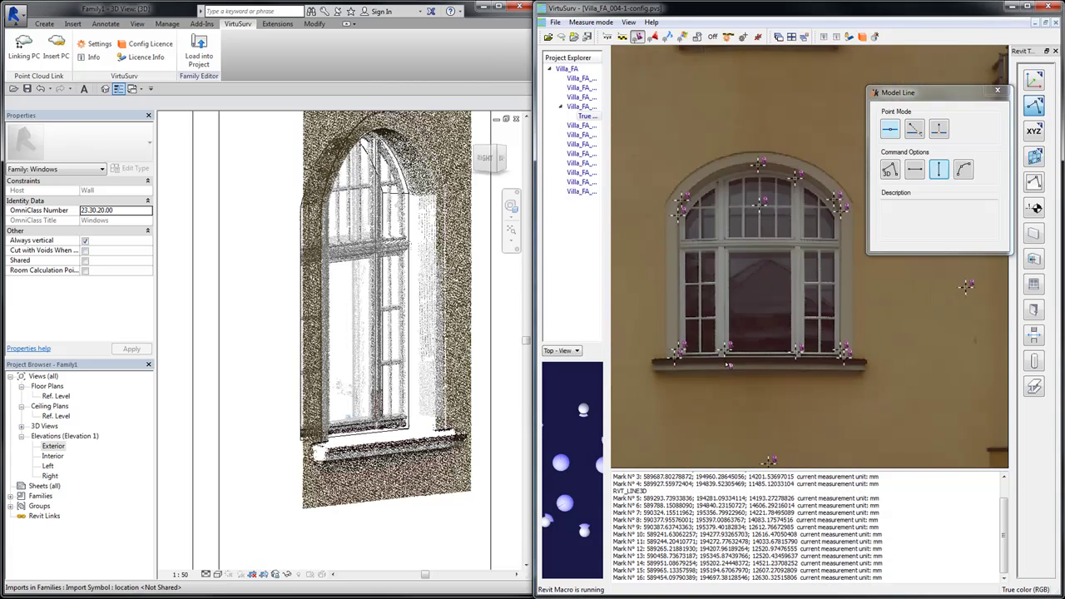
scroll(726, 225, up, 5)
scroll(727, 225, up, 2)
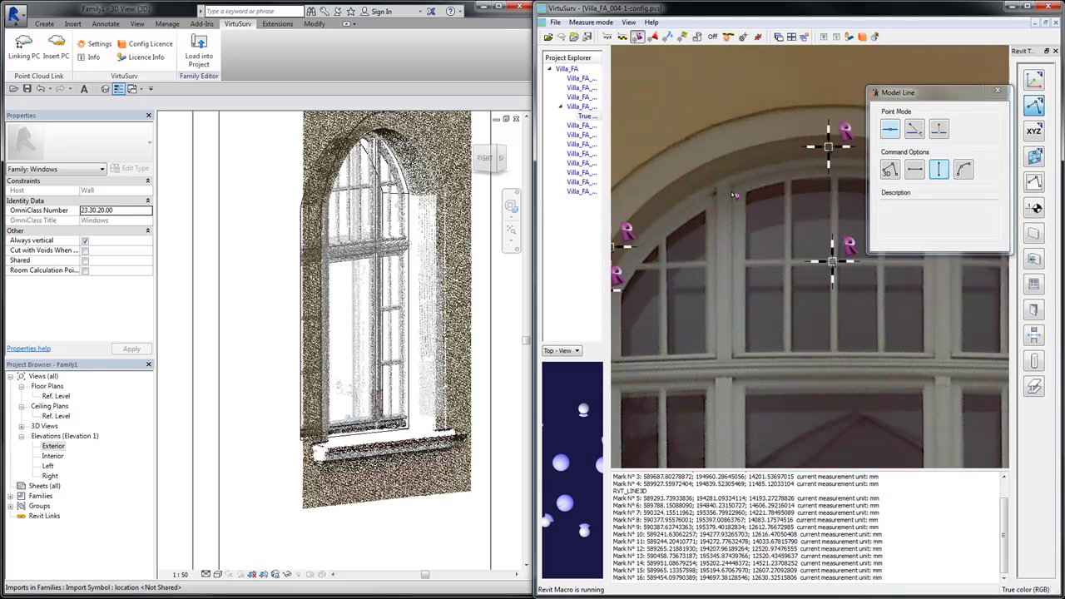
click(731, 191)
- Check the two transferred mullion lines against the point cloud in the Revit 3D view
shift+middle_drag(489, 332, 342, 336)
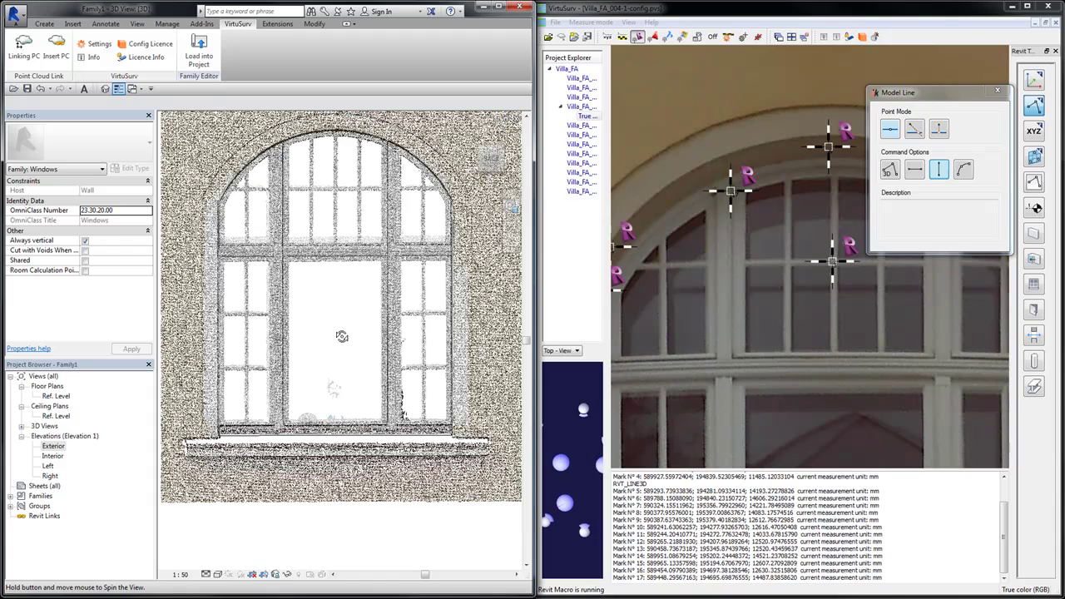
click(284, 298)
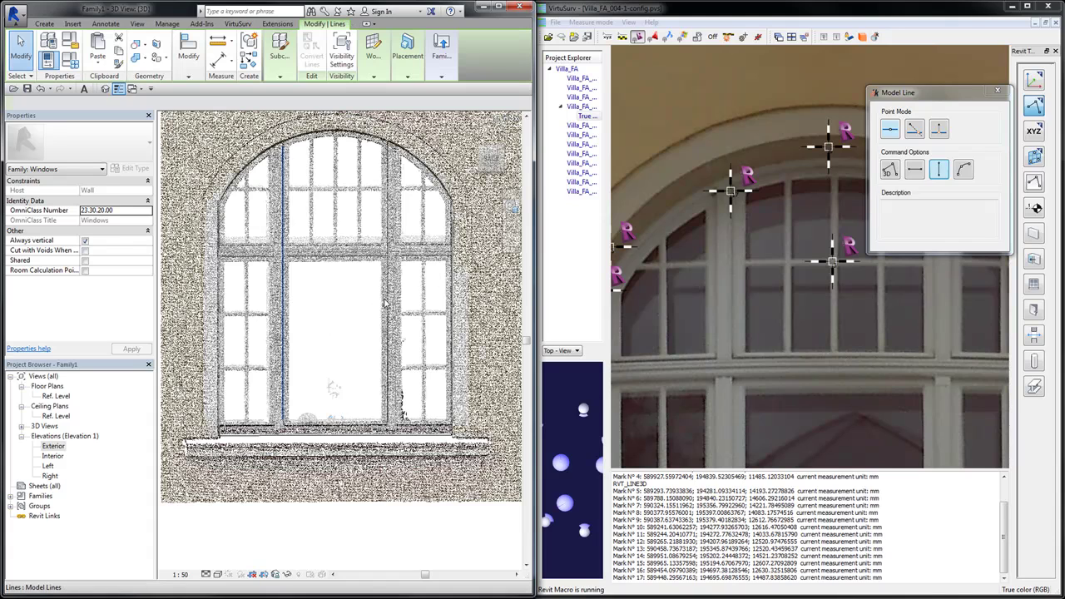
click(387, 306)
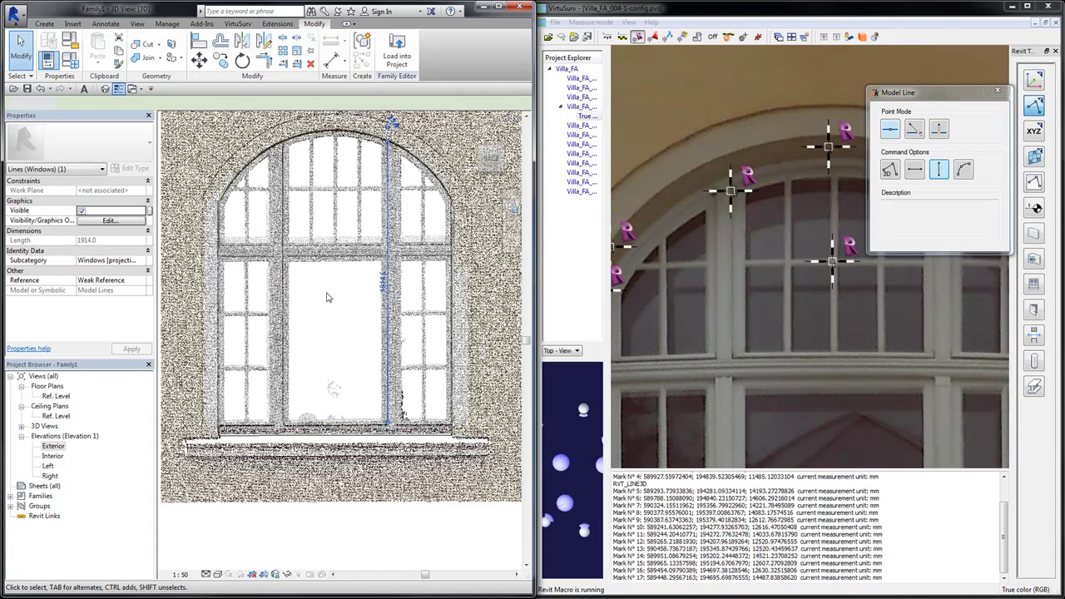
click(327, 298)
scroll(352, 308, down, 2)
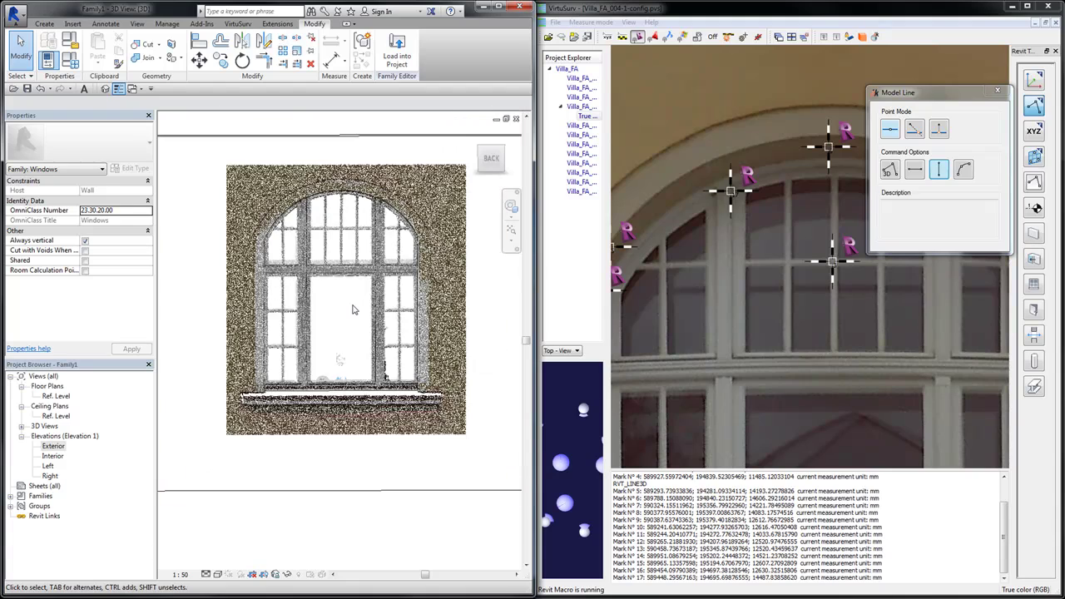
shift+middle_drag(340, 339, 355, 359)
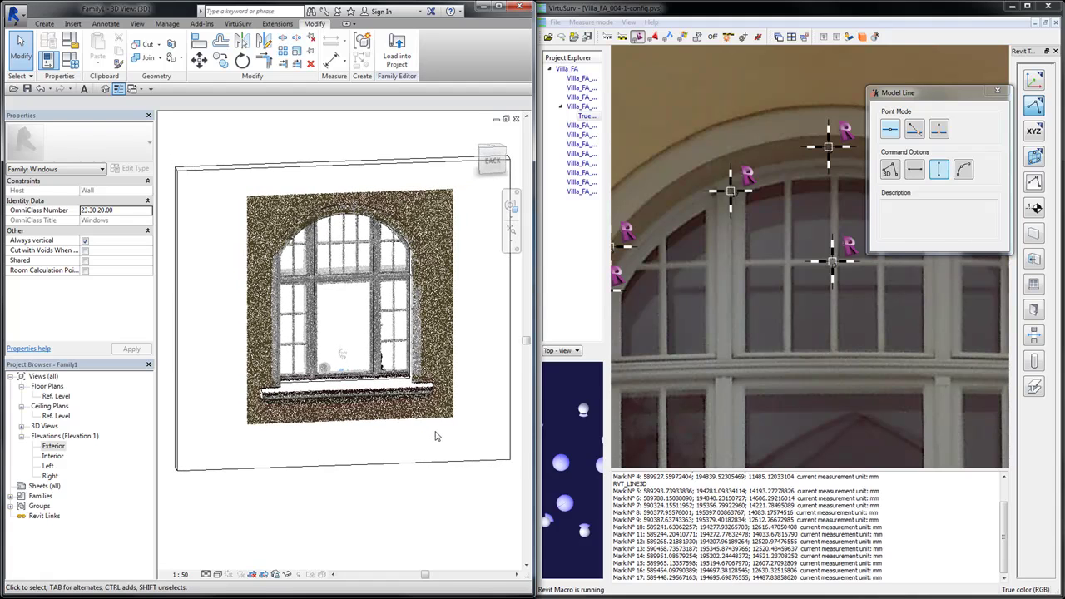